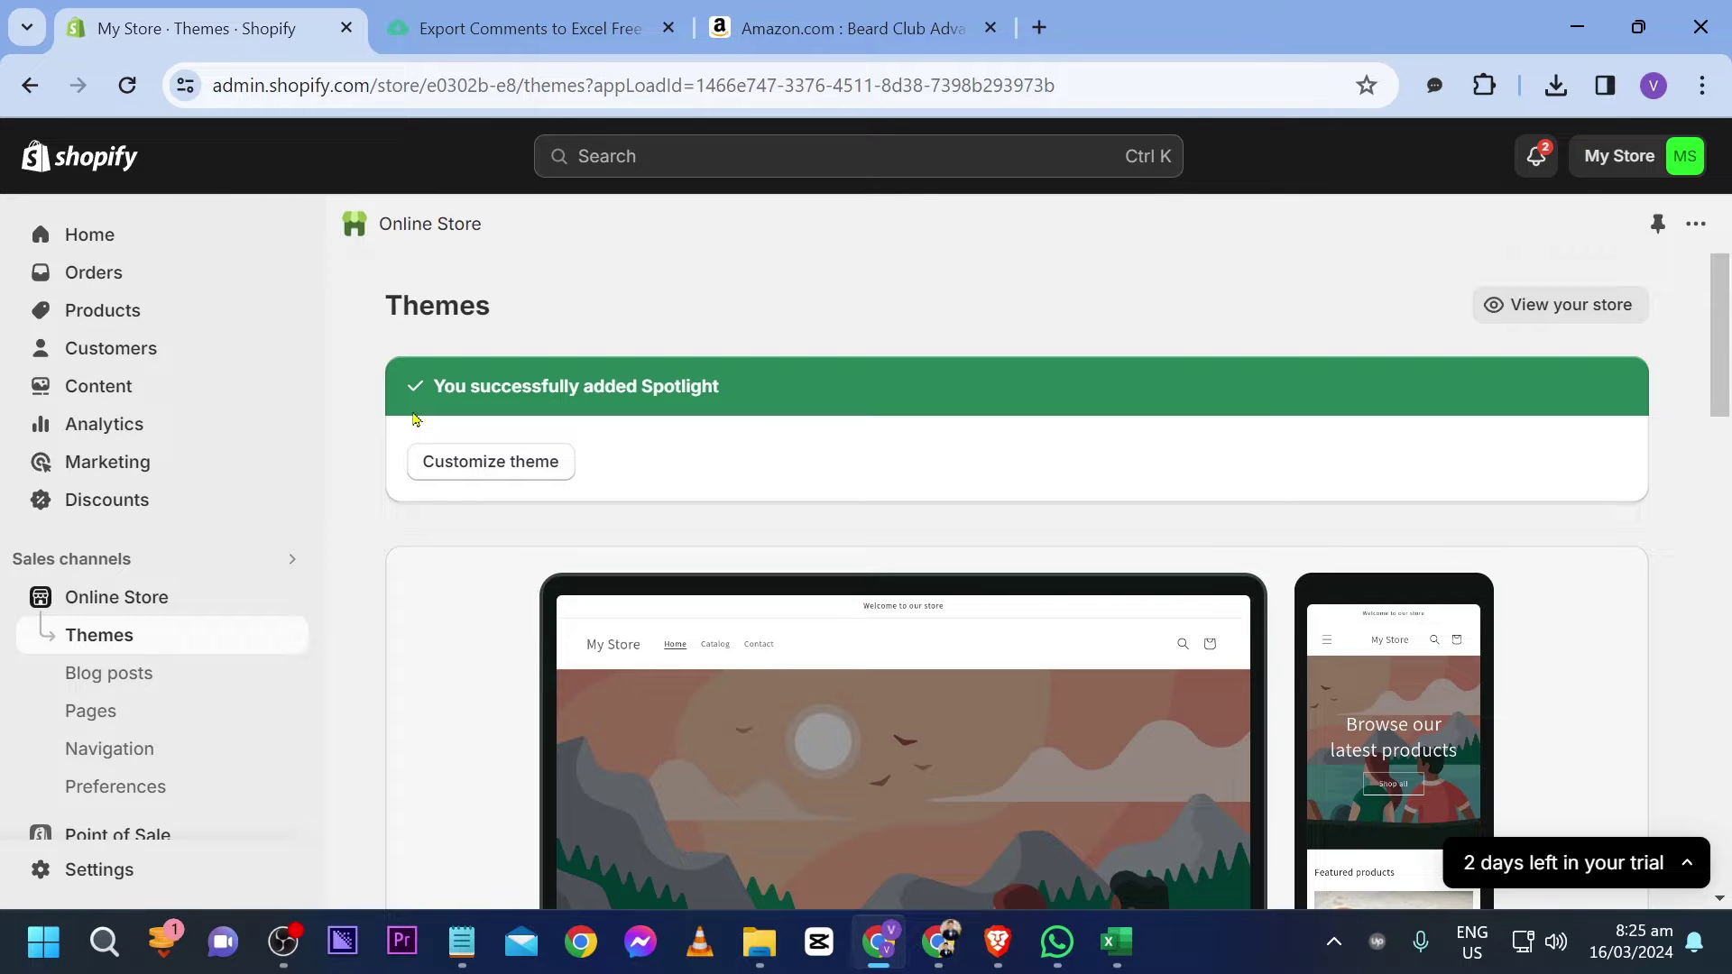
# Open the live storefront in a new tab and go to the Ultimate Beard Grooming Kit product page.
pyautogui.scroll(-3, 415, 419)
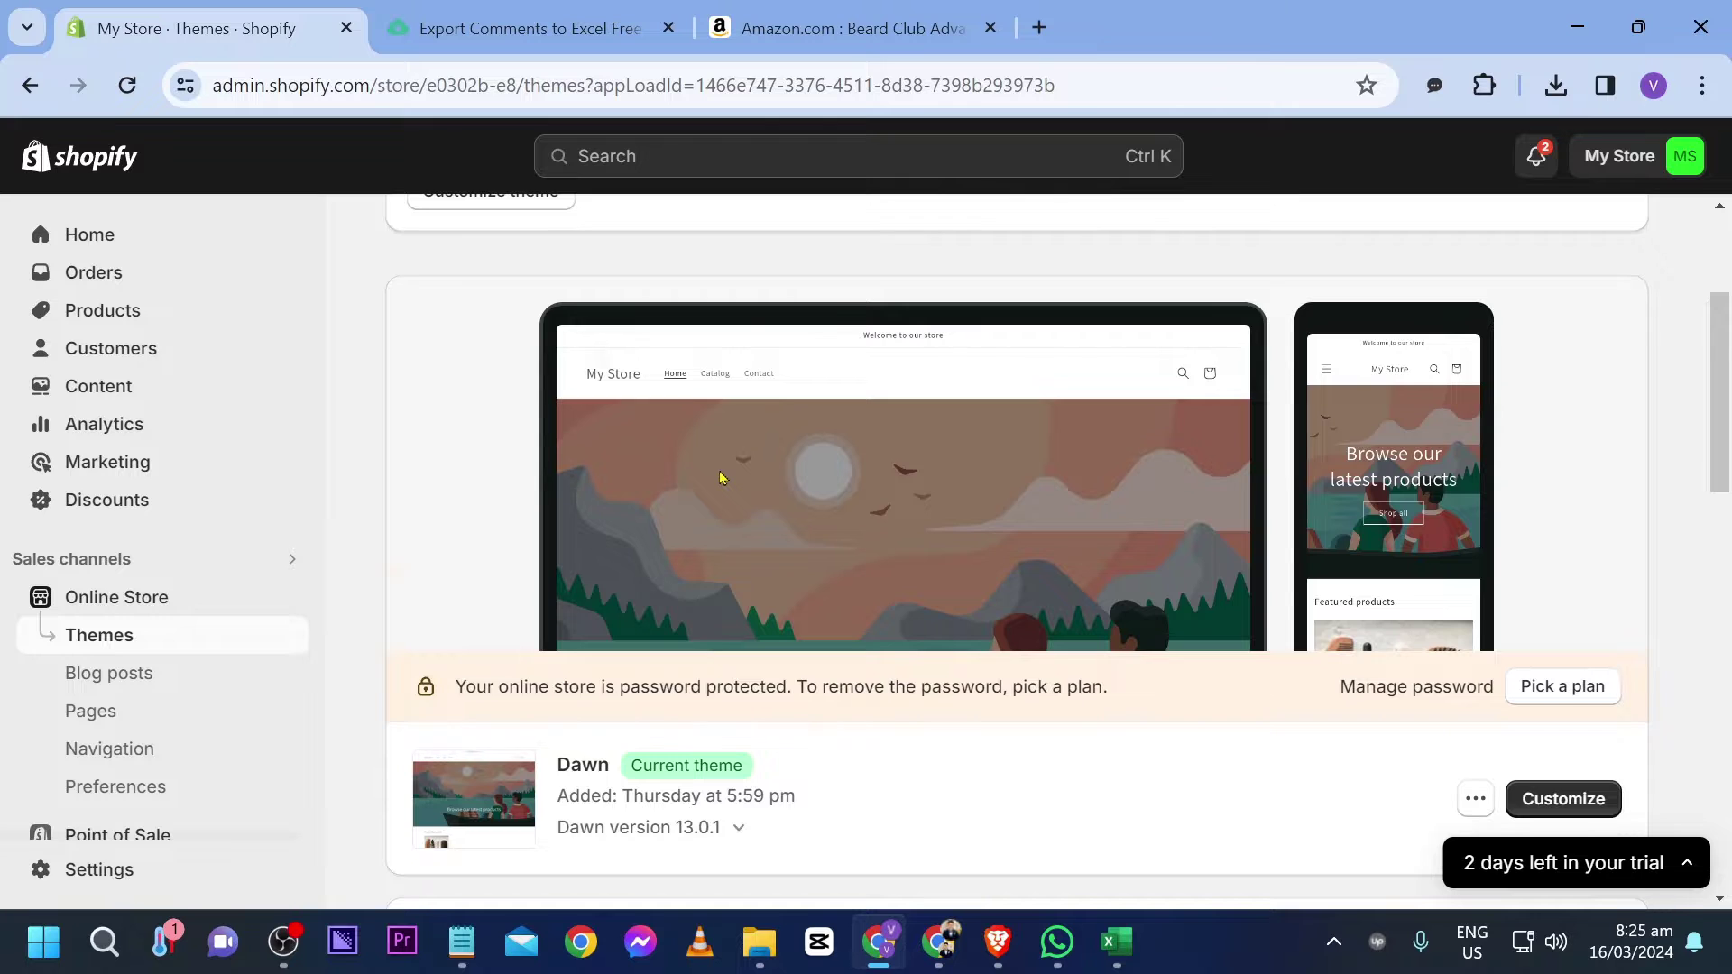
pyautogui.scroll(-1, 722, 479)
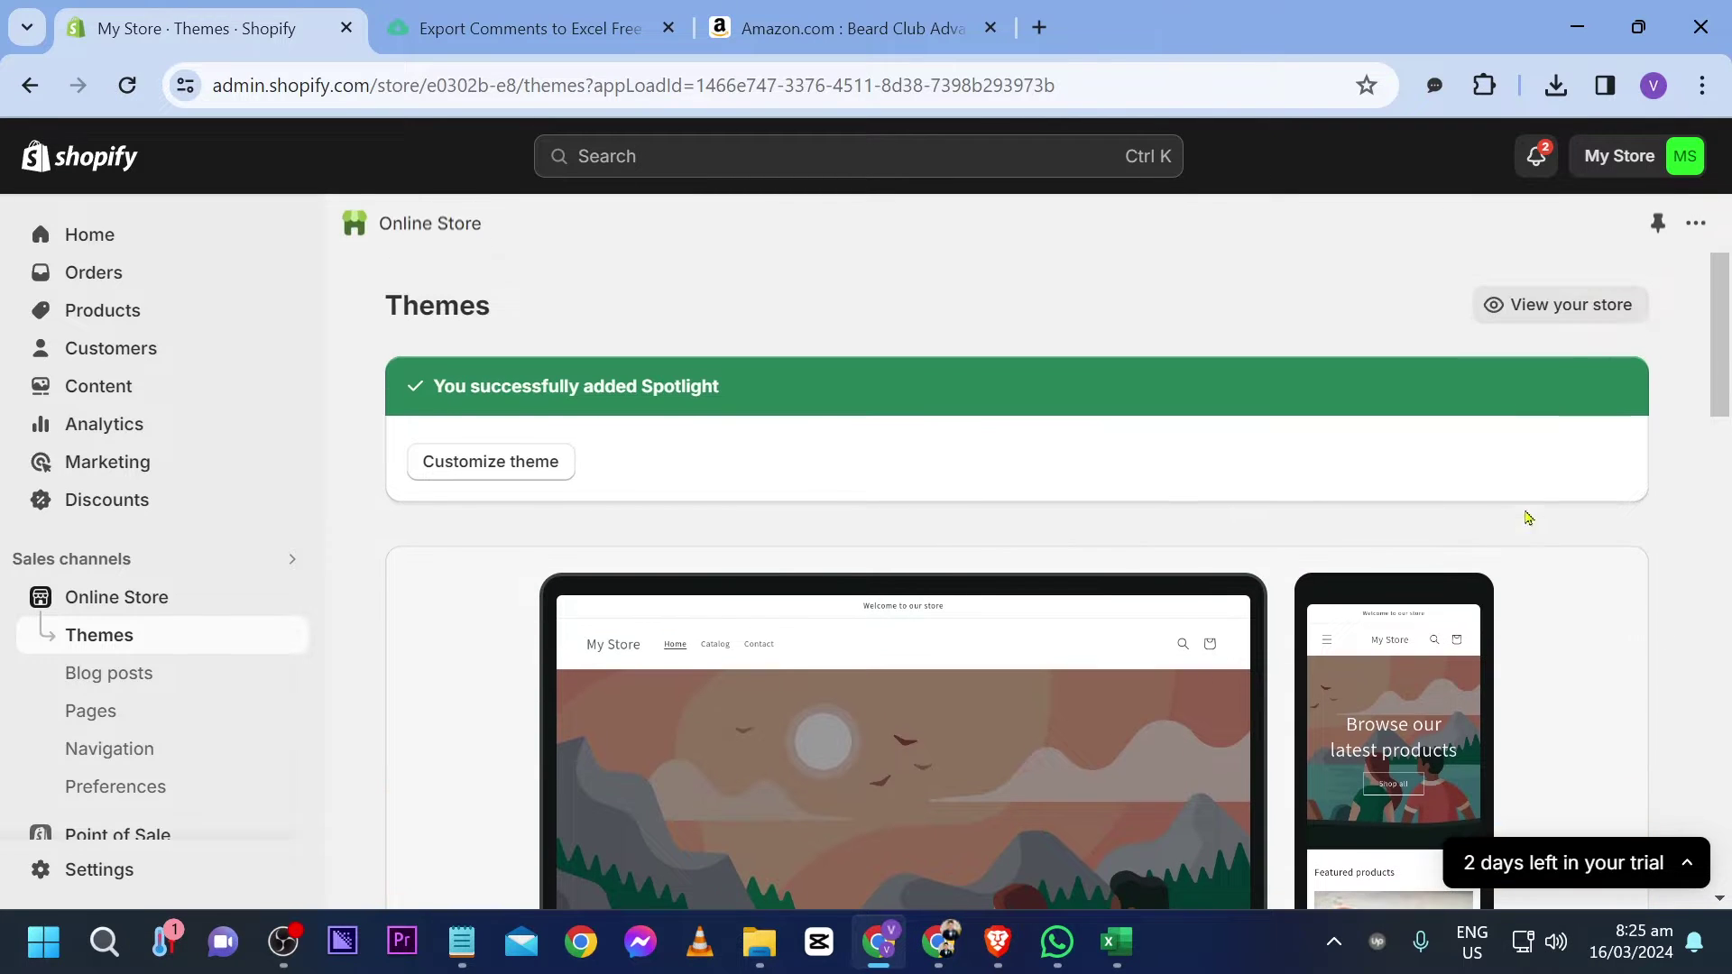
pyautogui.click(1545, 303)
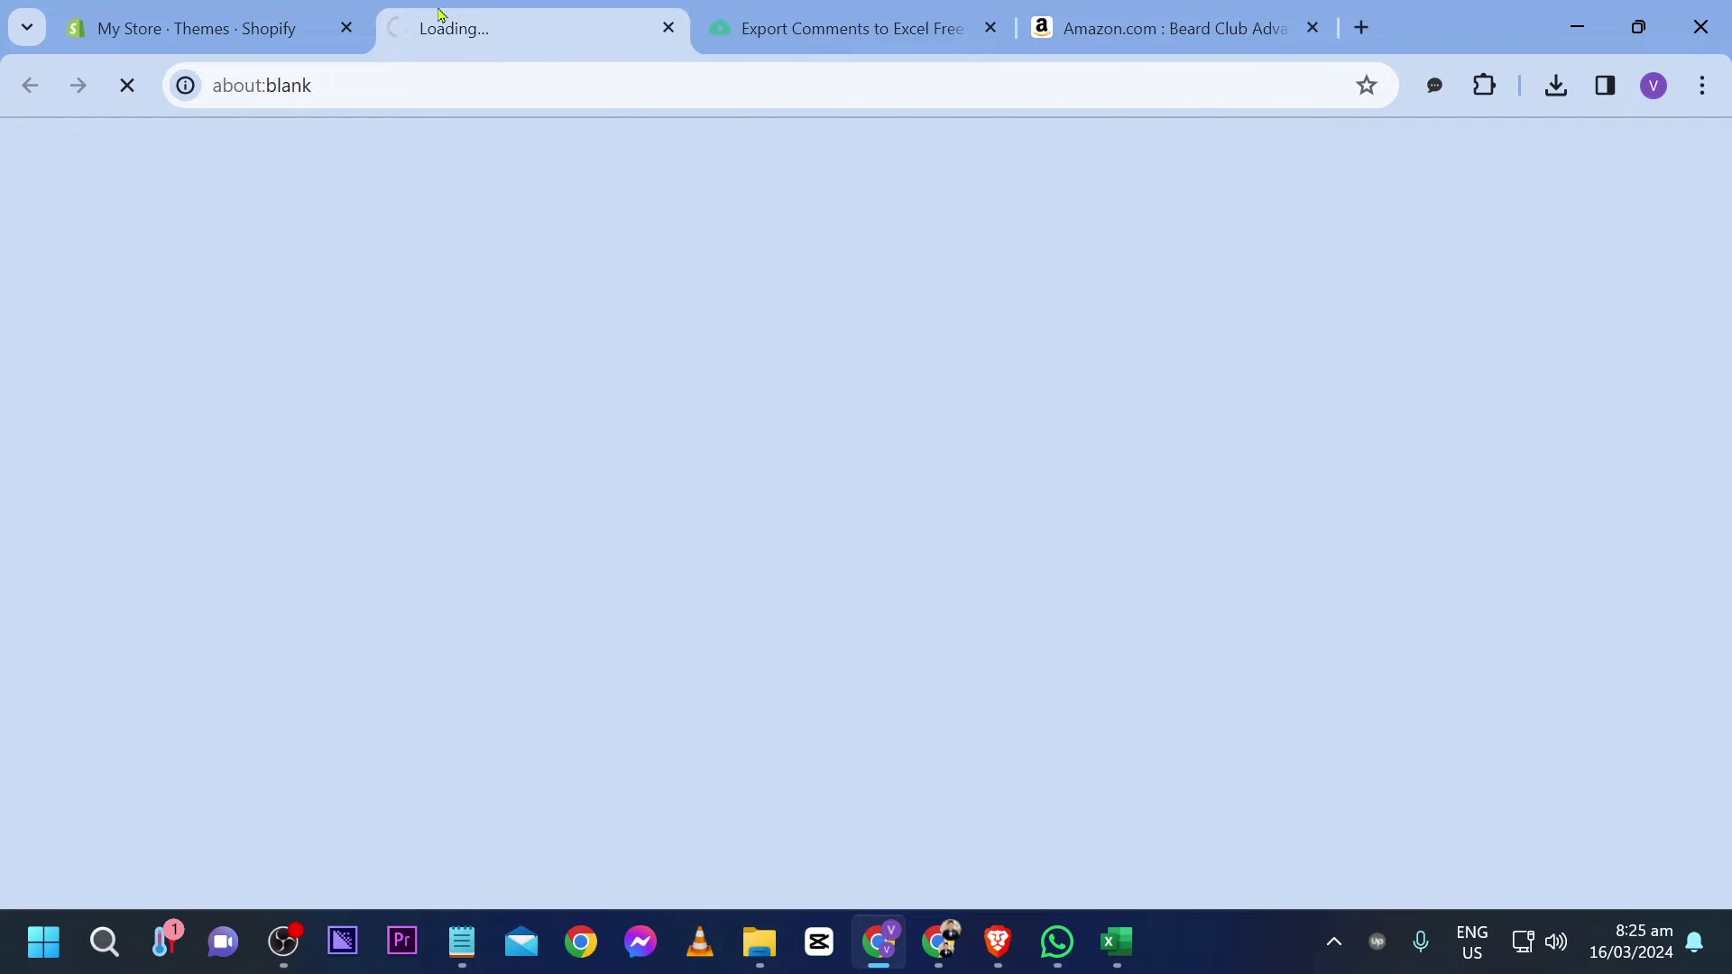
pyautogui.scroll(-10, 222, 463)
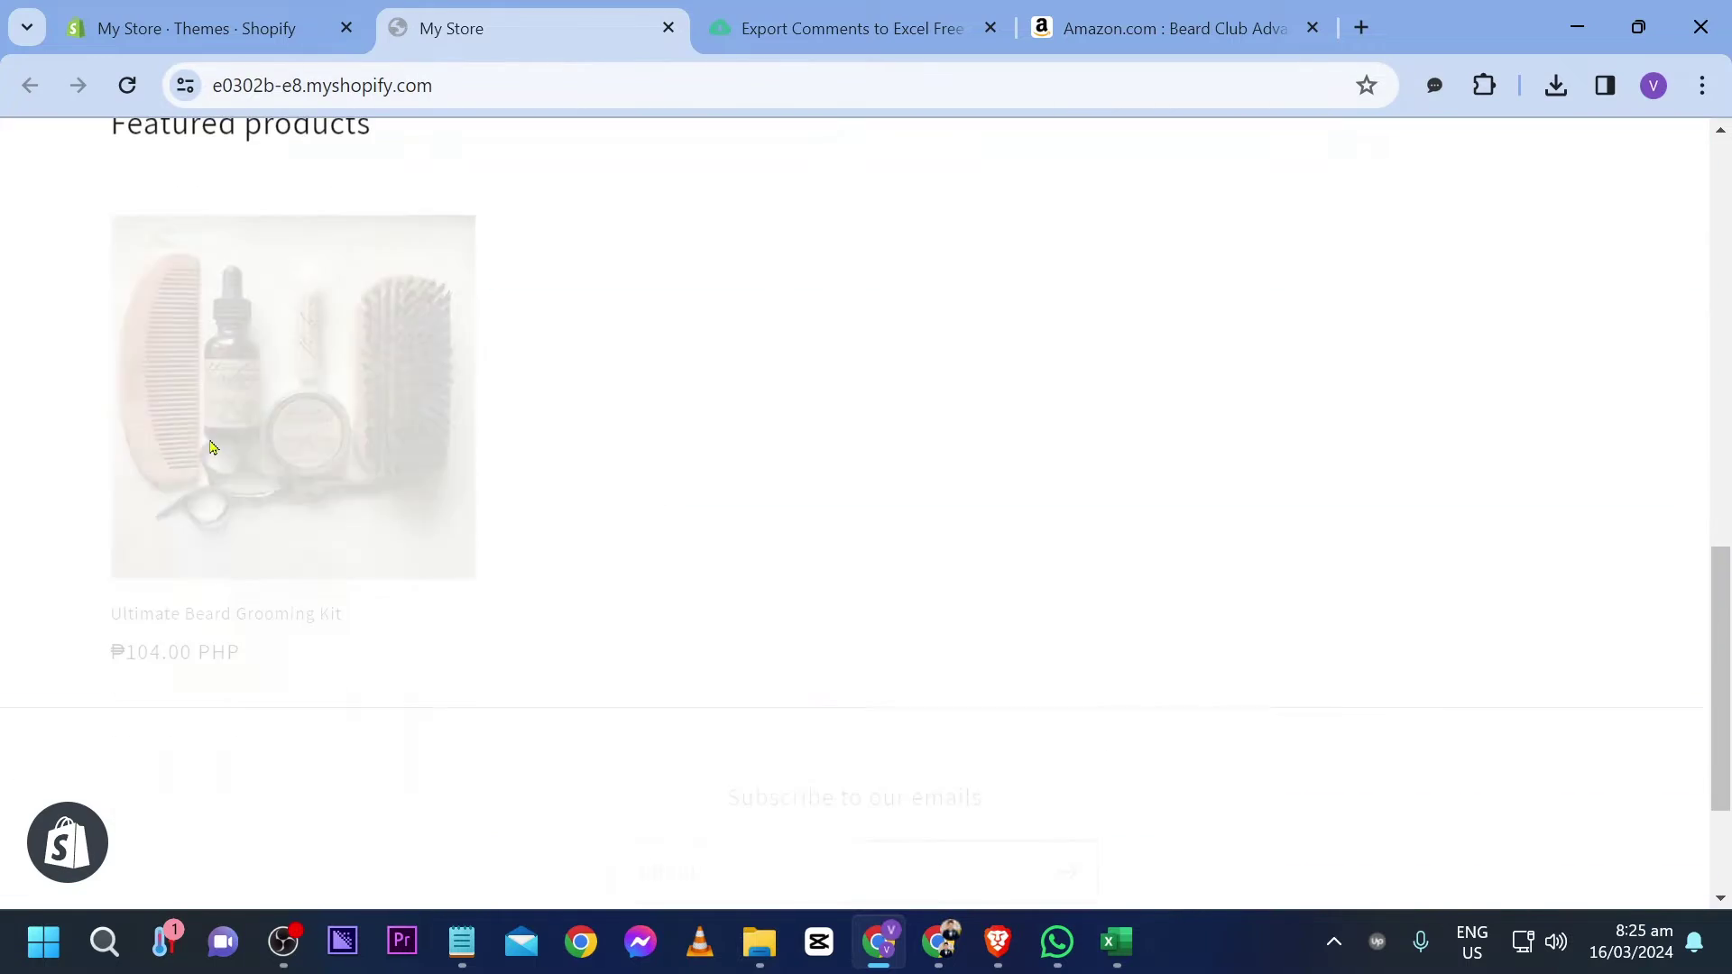
pyautogui.click(325, 434)
# Look over the beard kit product page, then go back to the Amazon listing.
pyautogui.scroll(-6, 1483, 404)
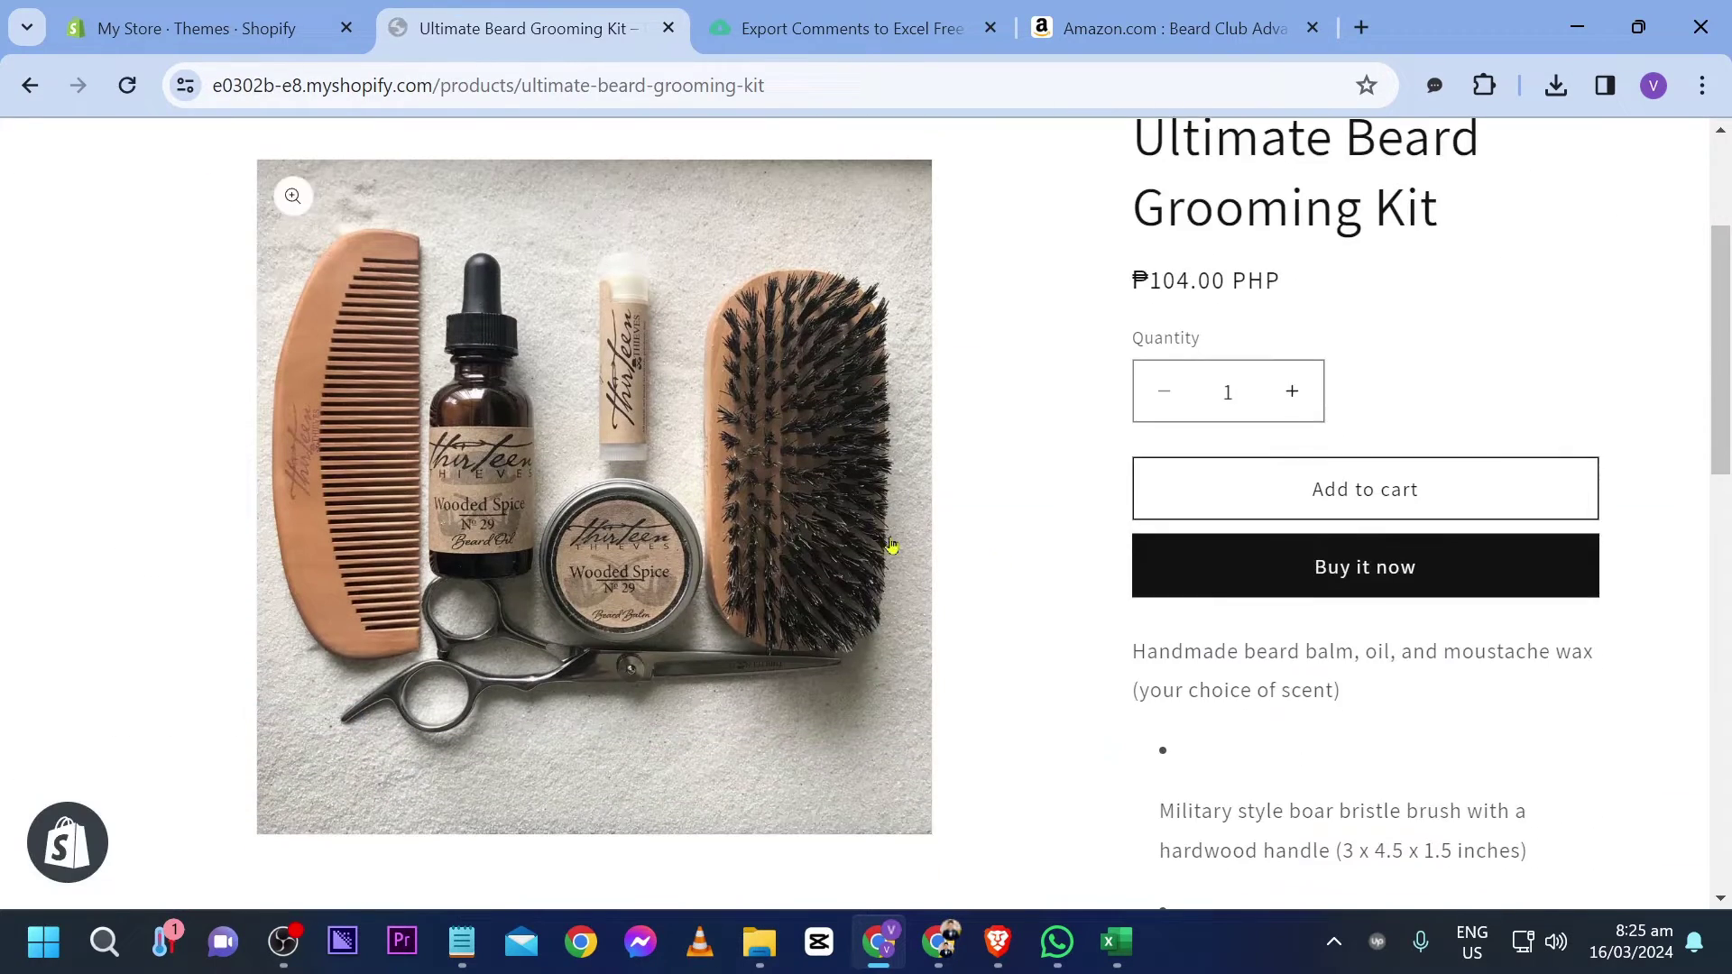
pyautogui.scroll(-10, 1173, 424)
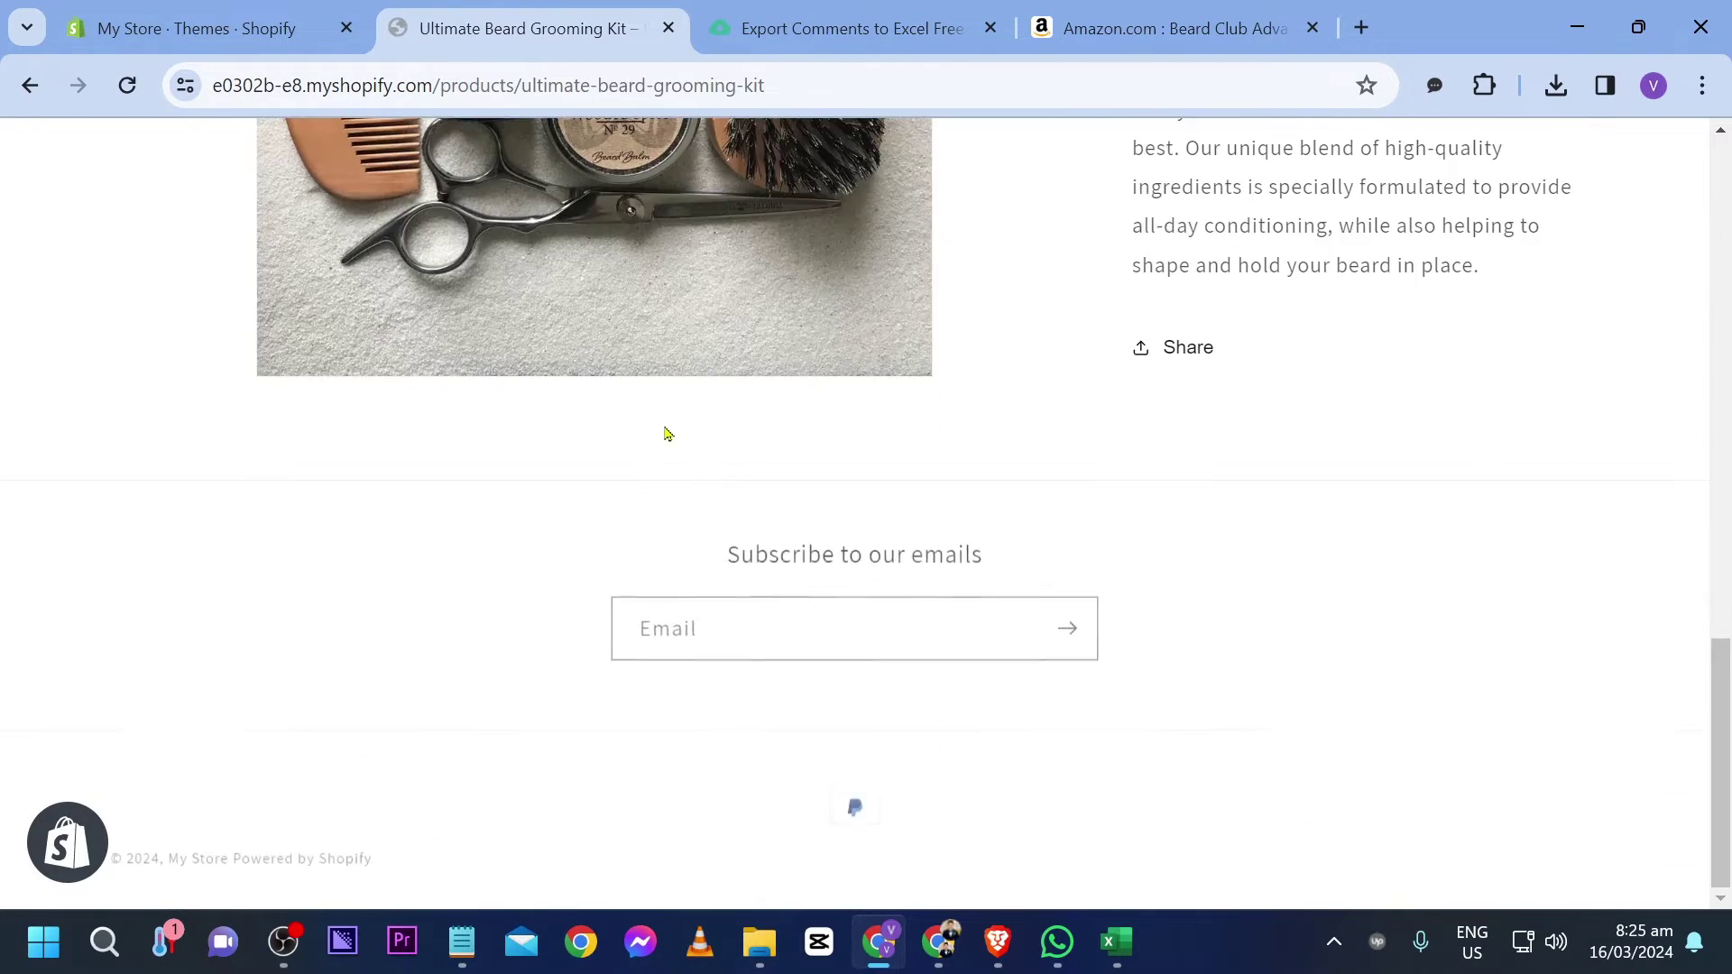
pyautogui.scroll(15, 1323, 541)
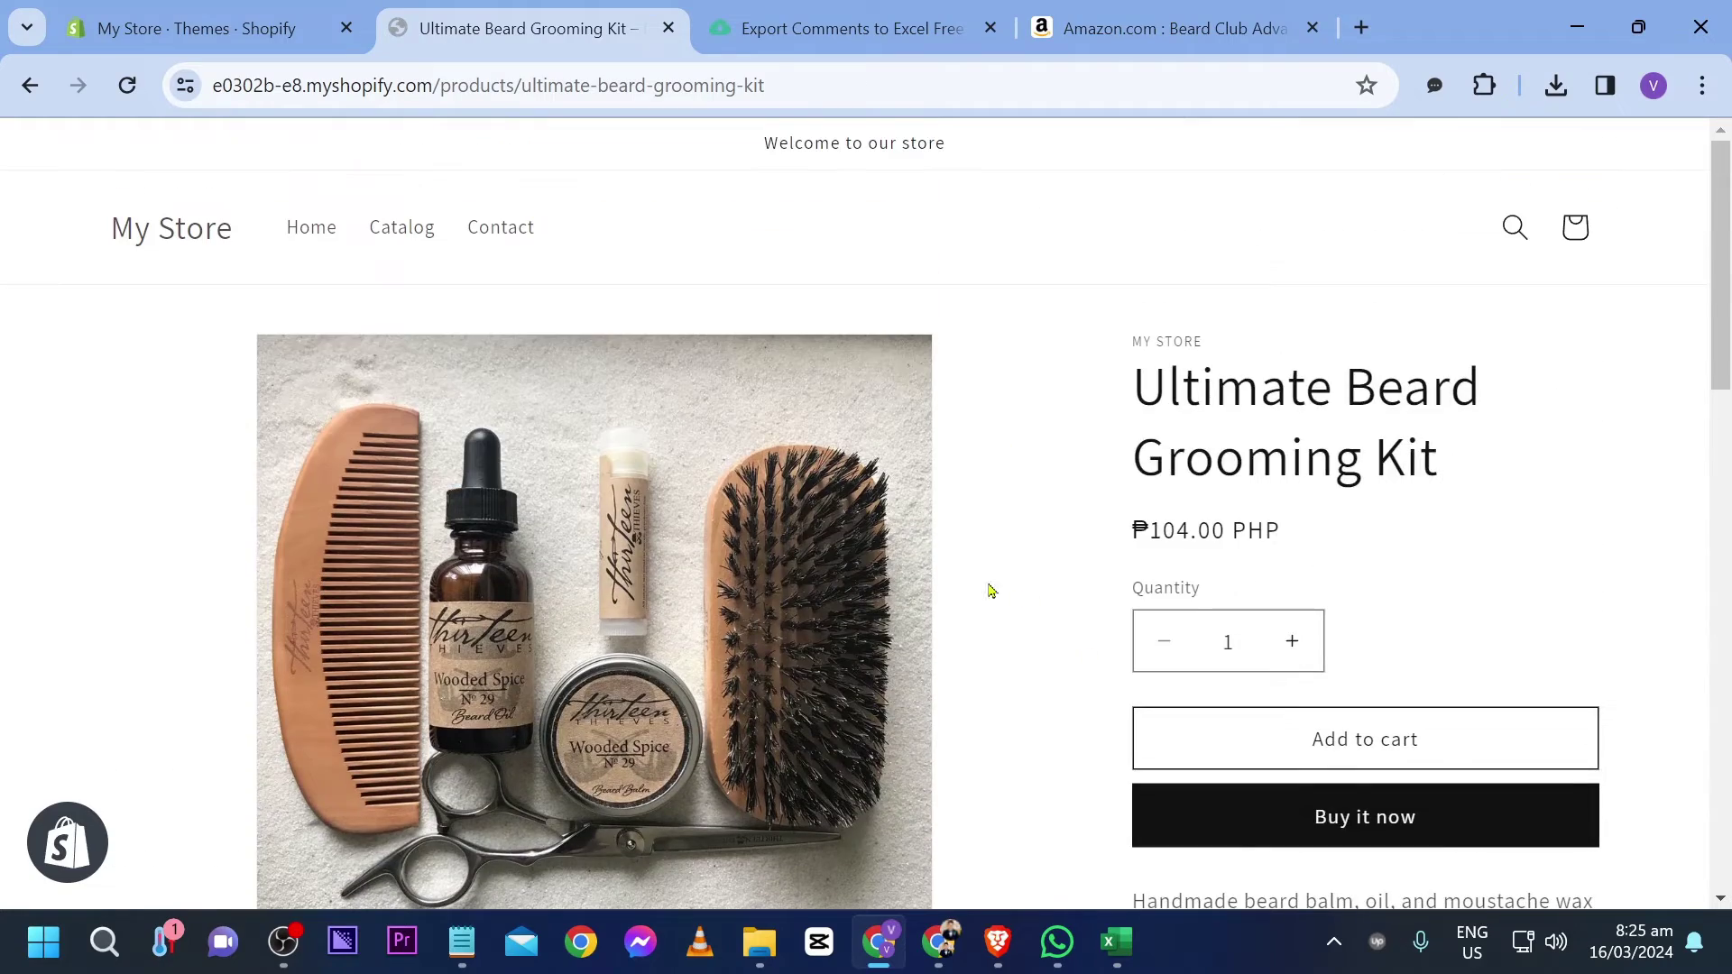
pyautogui.hotkey('ctrl', 'Tab')
pyautogui.hotkey('ctrl', 'Tab')
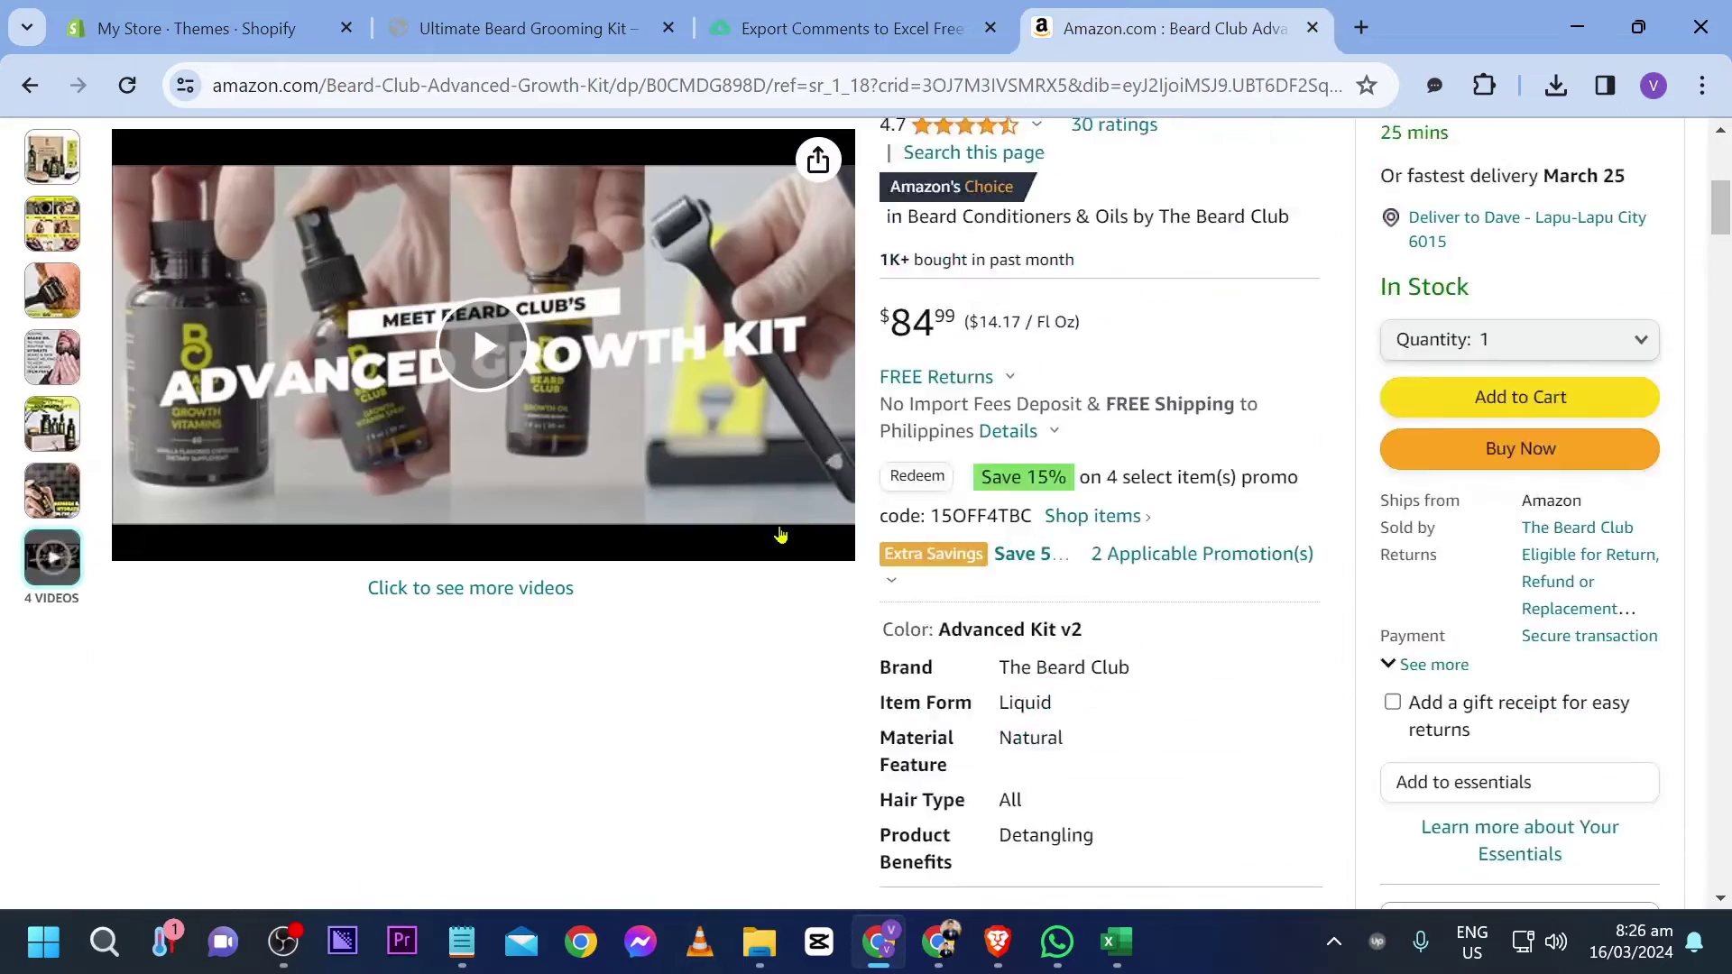
# Jump to the Beard Club kit's 30 customer ratings and copy the review page's URL.
pyautogui.scroll(-5, 722, 630)
pyautogui.scroll(-20, 722, 630)
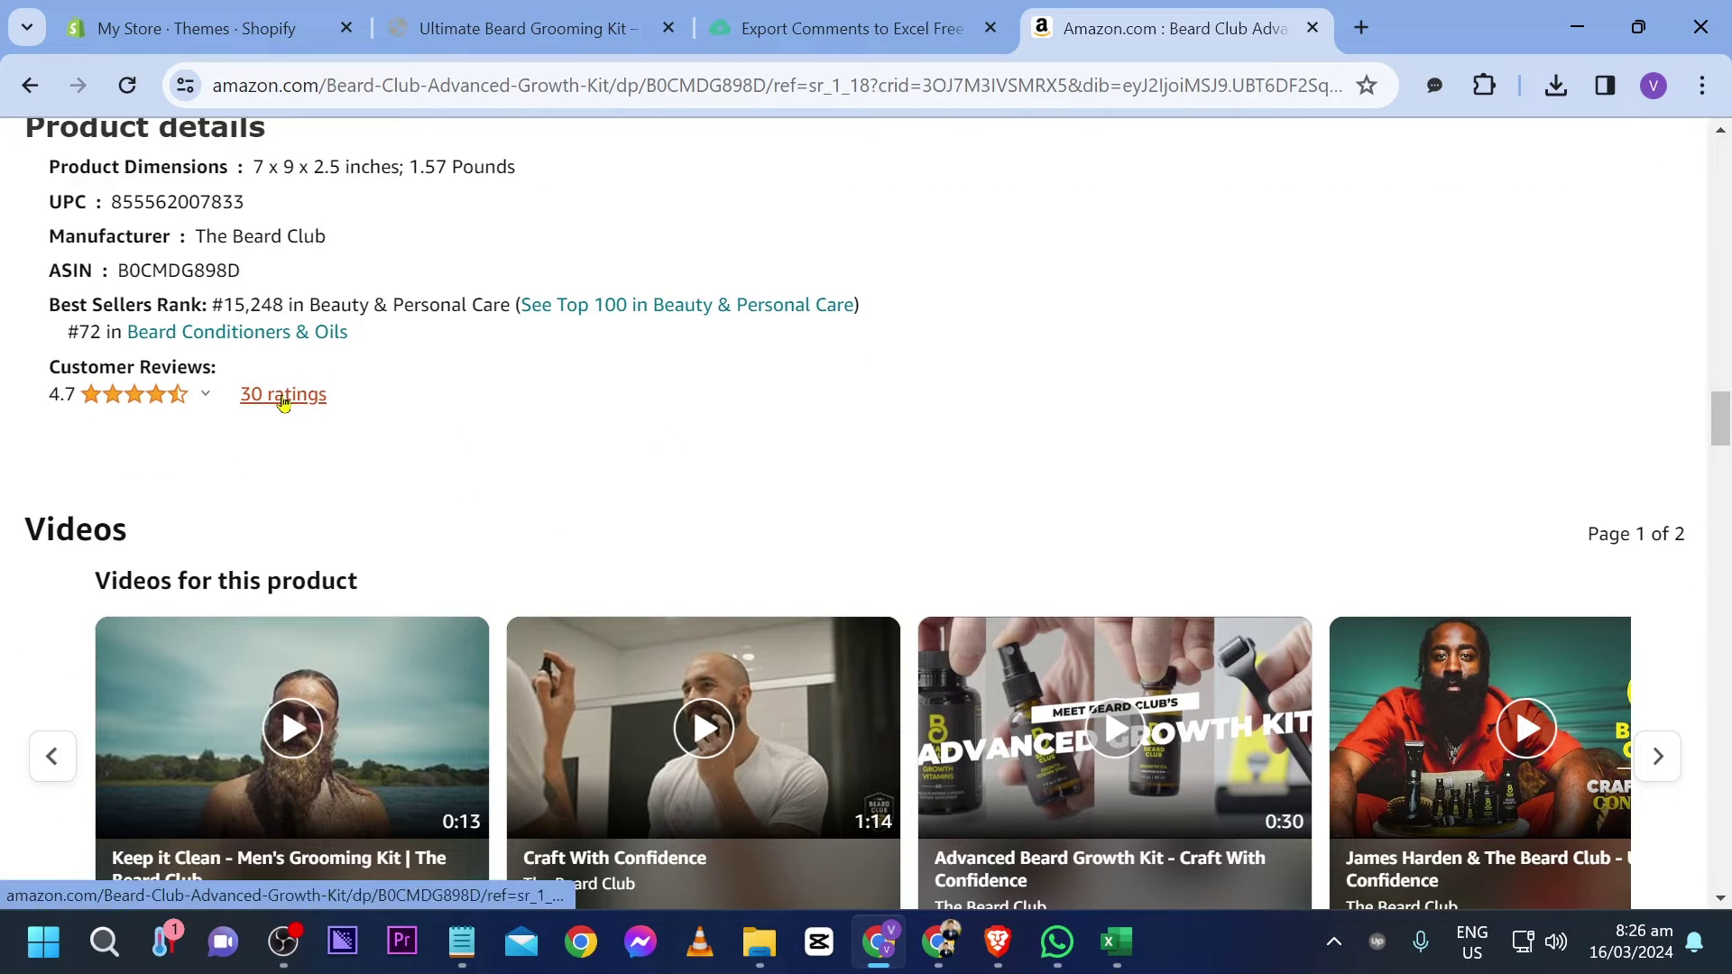
pyautogui.click(282, 397)
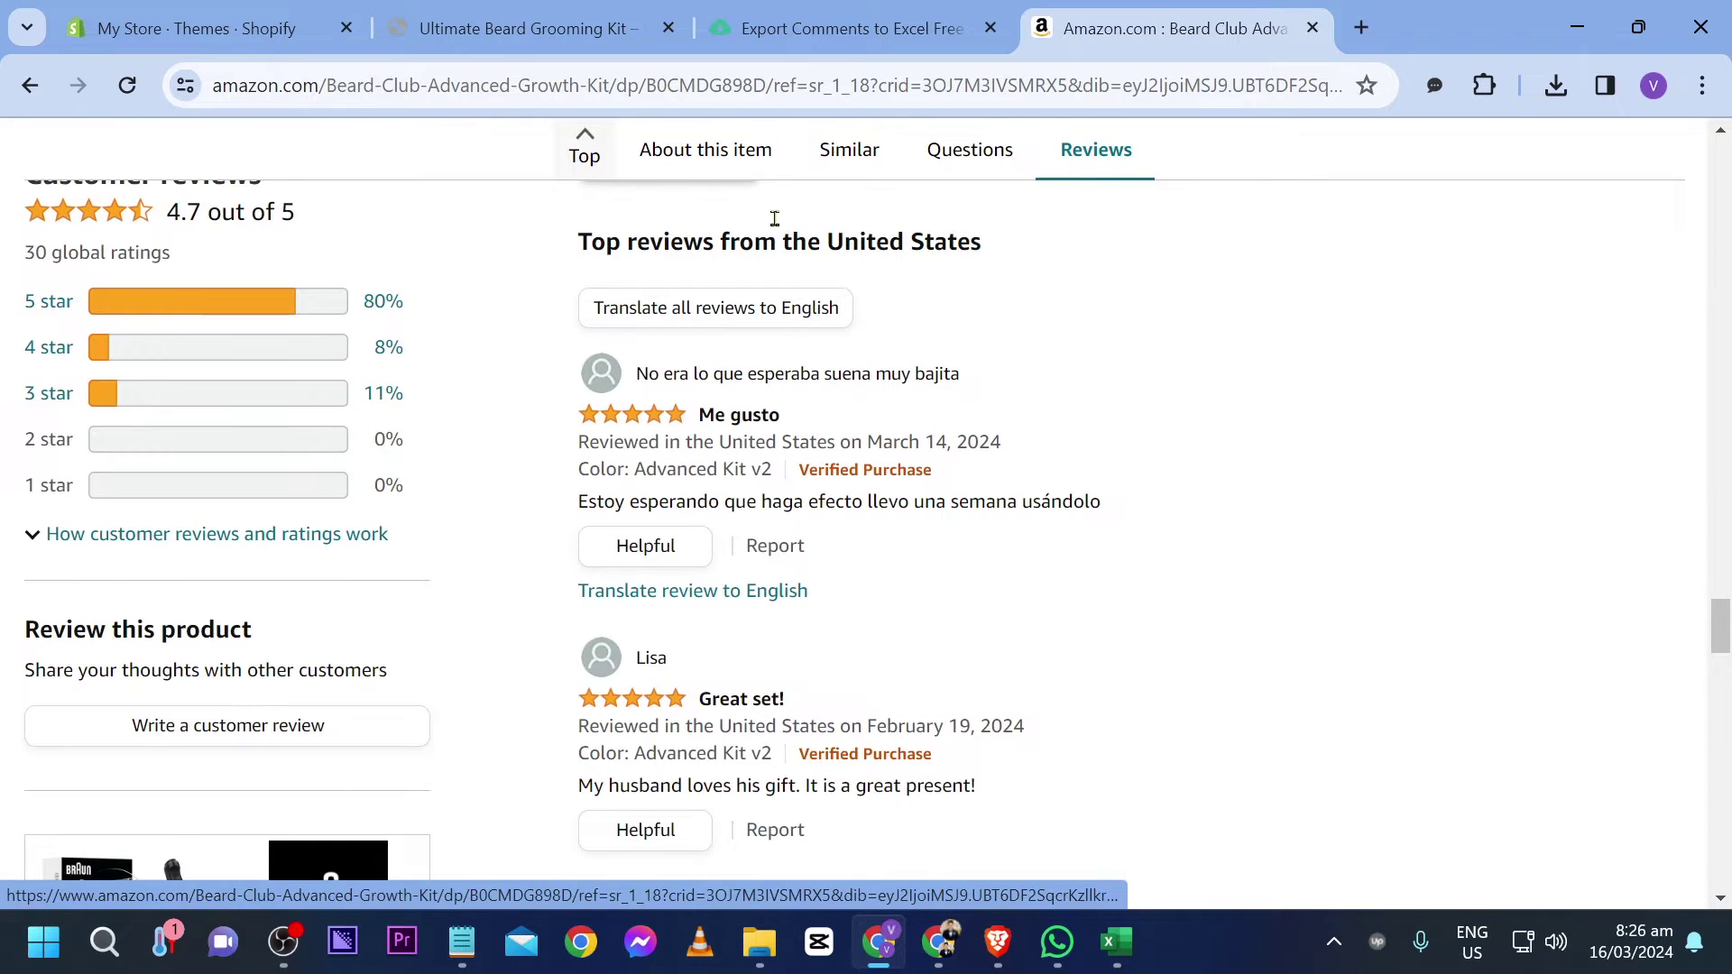
pyautogui.click(531, 85)
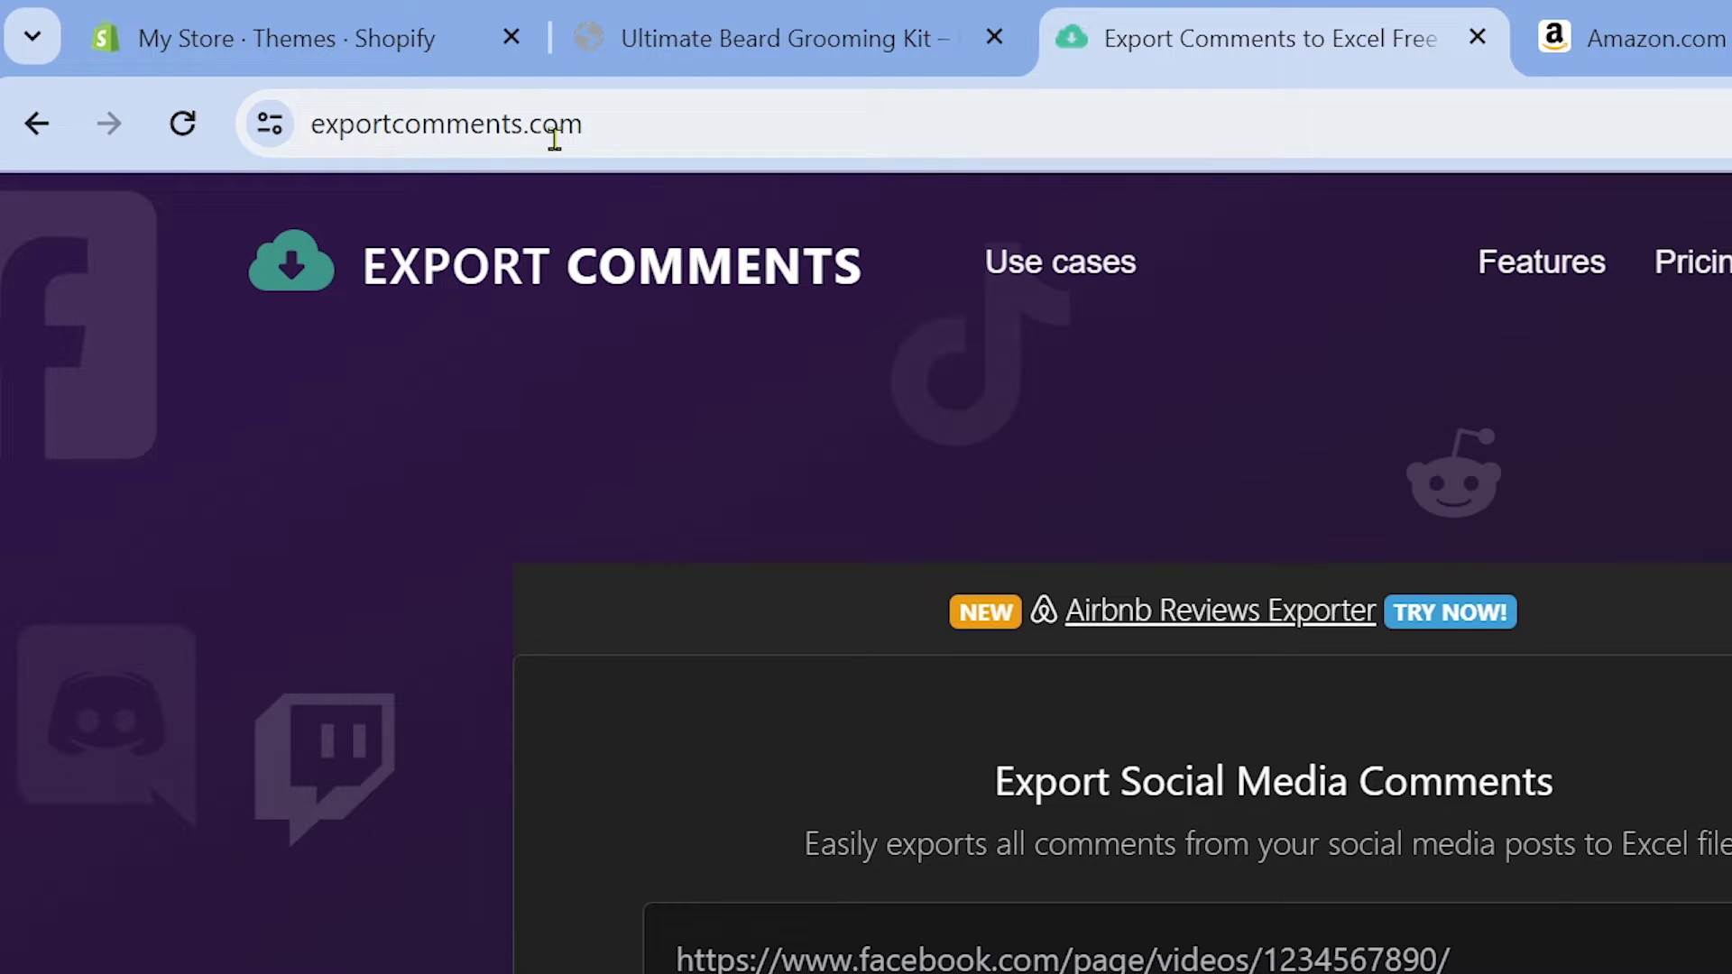
# Paste the Amazon review page link into Export Comments and start the export.
pyautogui.click(303, 116)
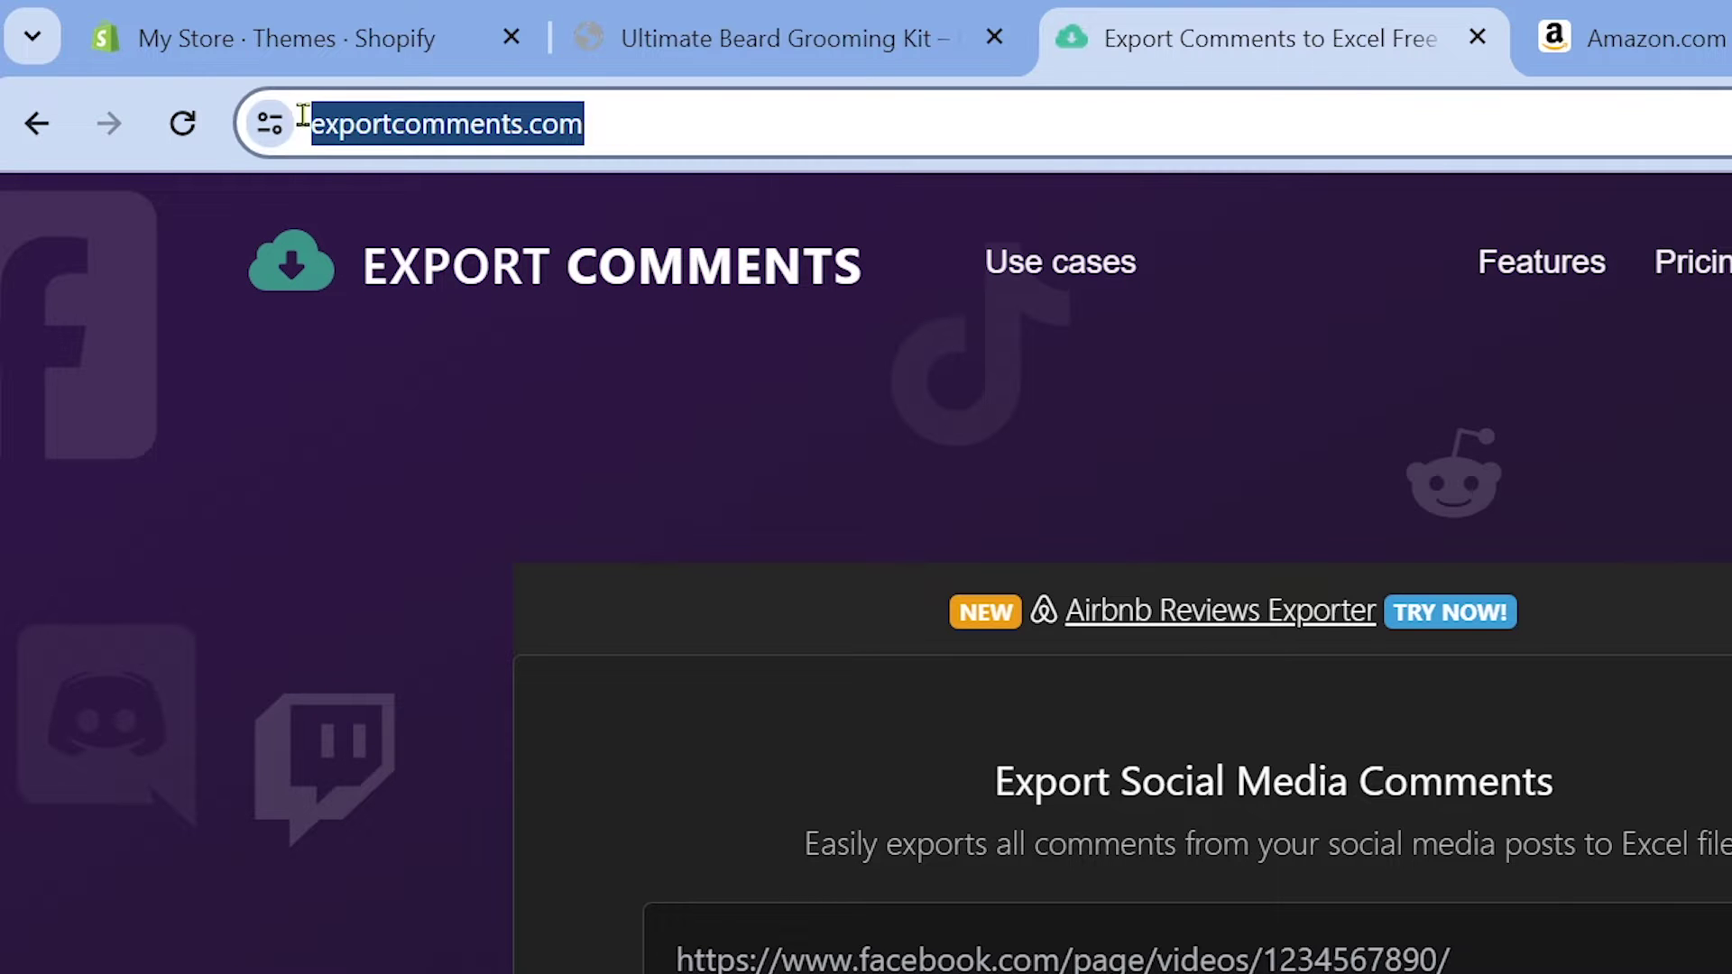
pyautogui.click(280, 548)
pyautogui.click(892, 970)
pyautogui.hotkey('ctrl', 'v')
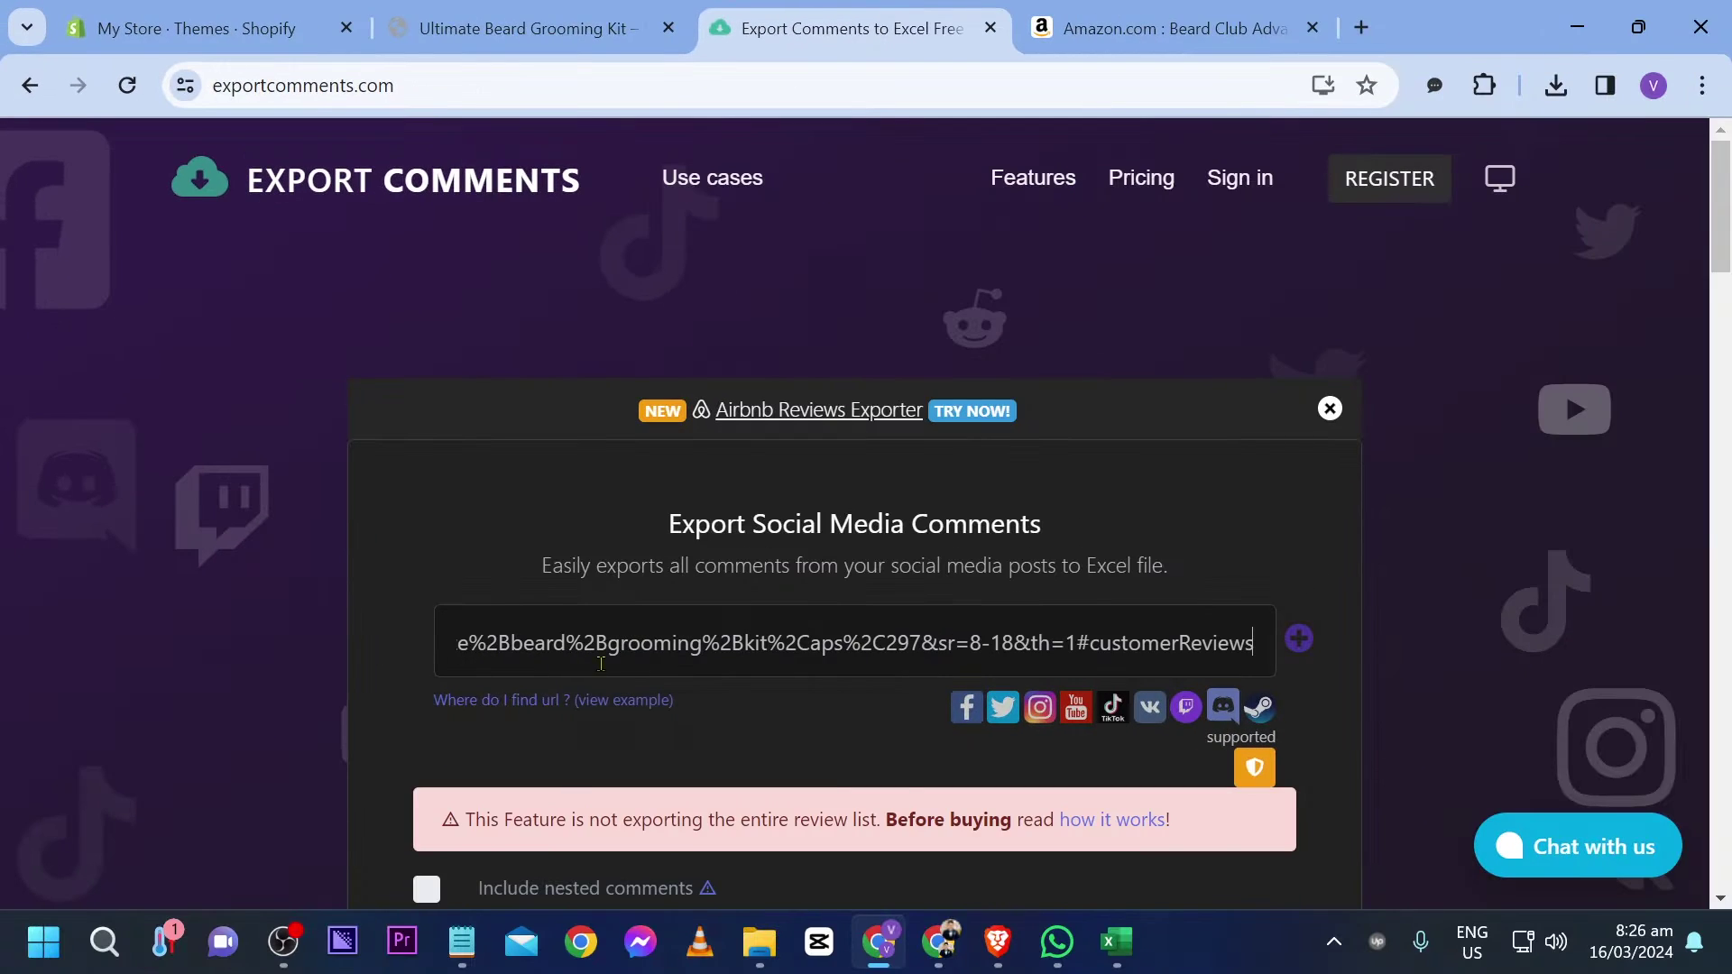
pyautogui.scroll(-1, 1358, 670)
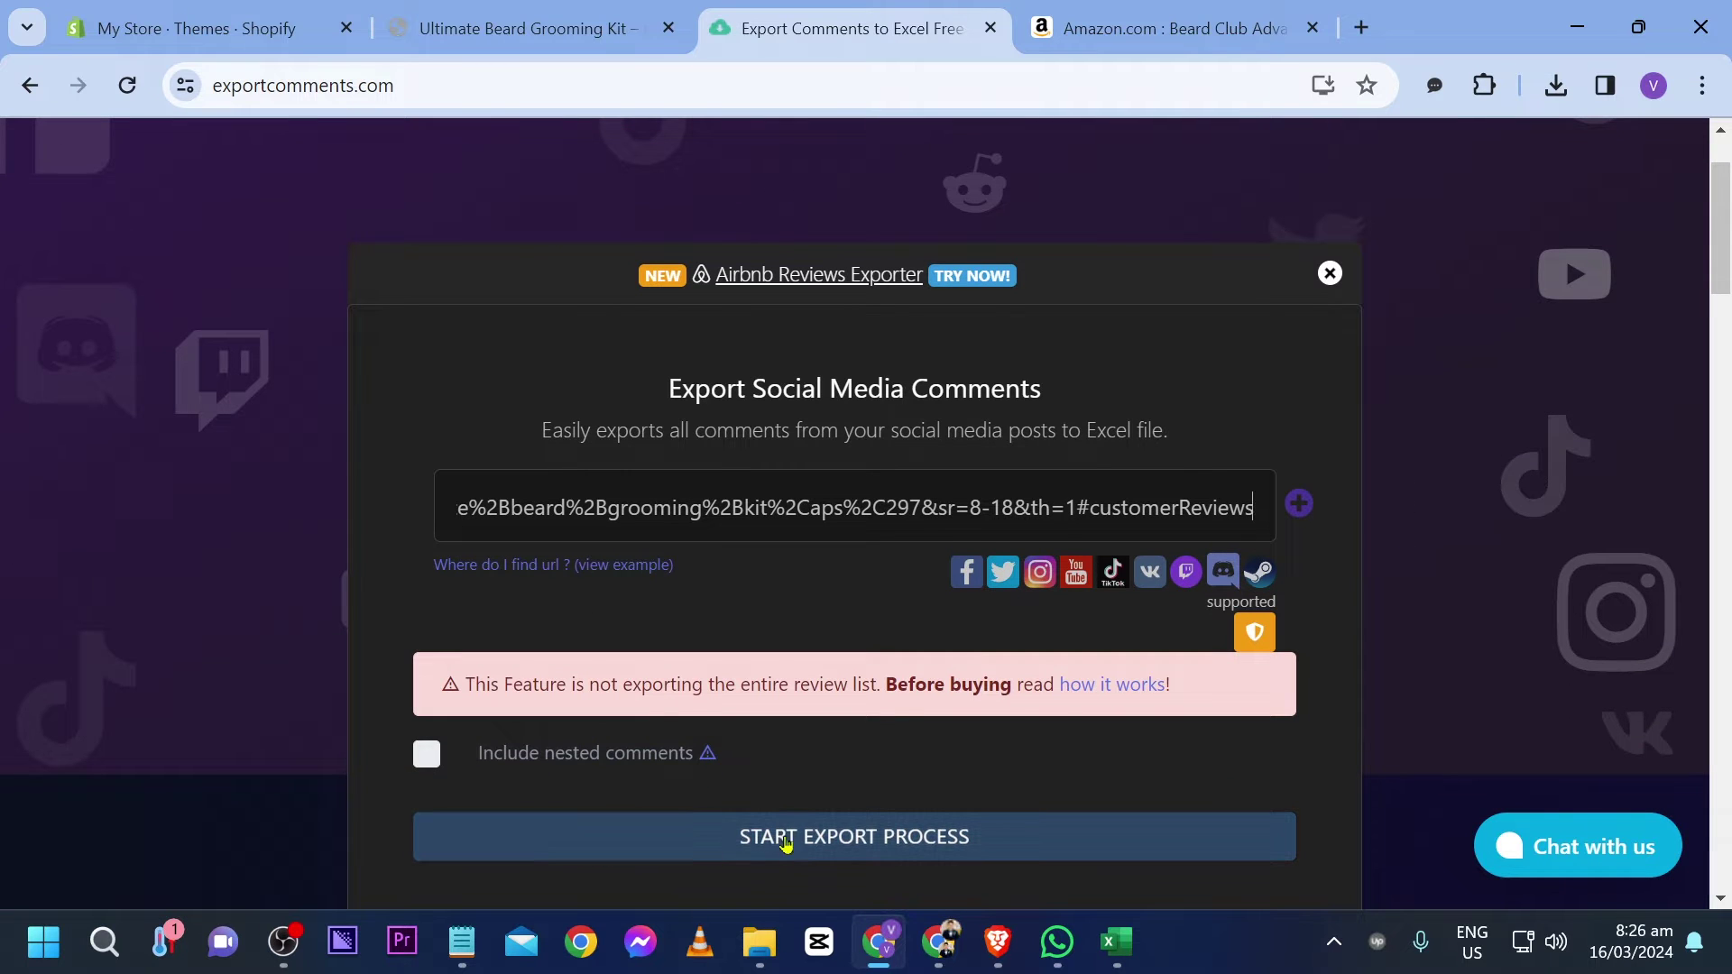
pyautogui.click(815, 839)
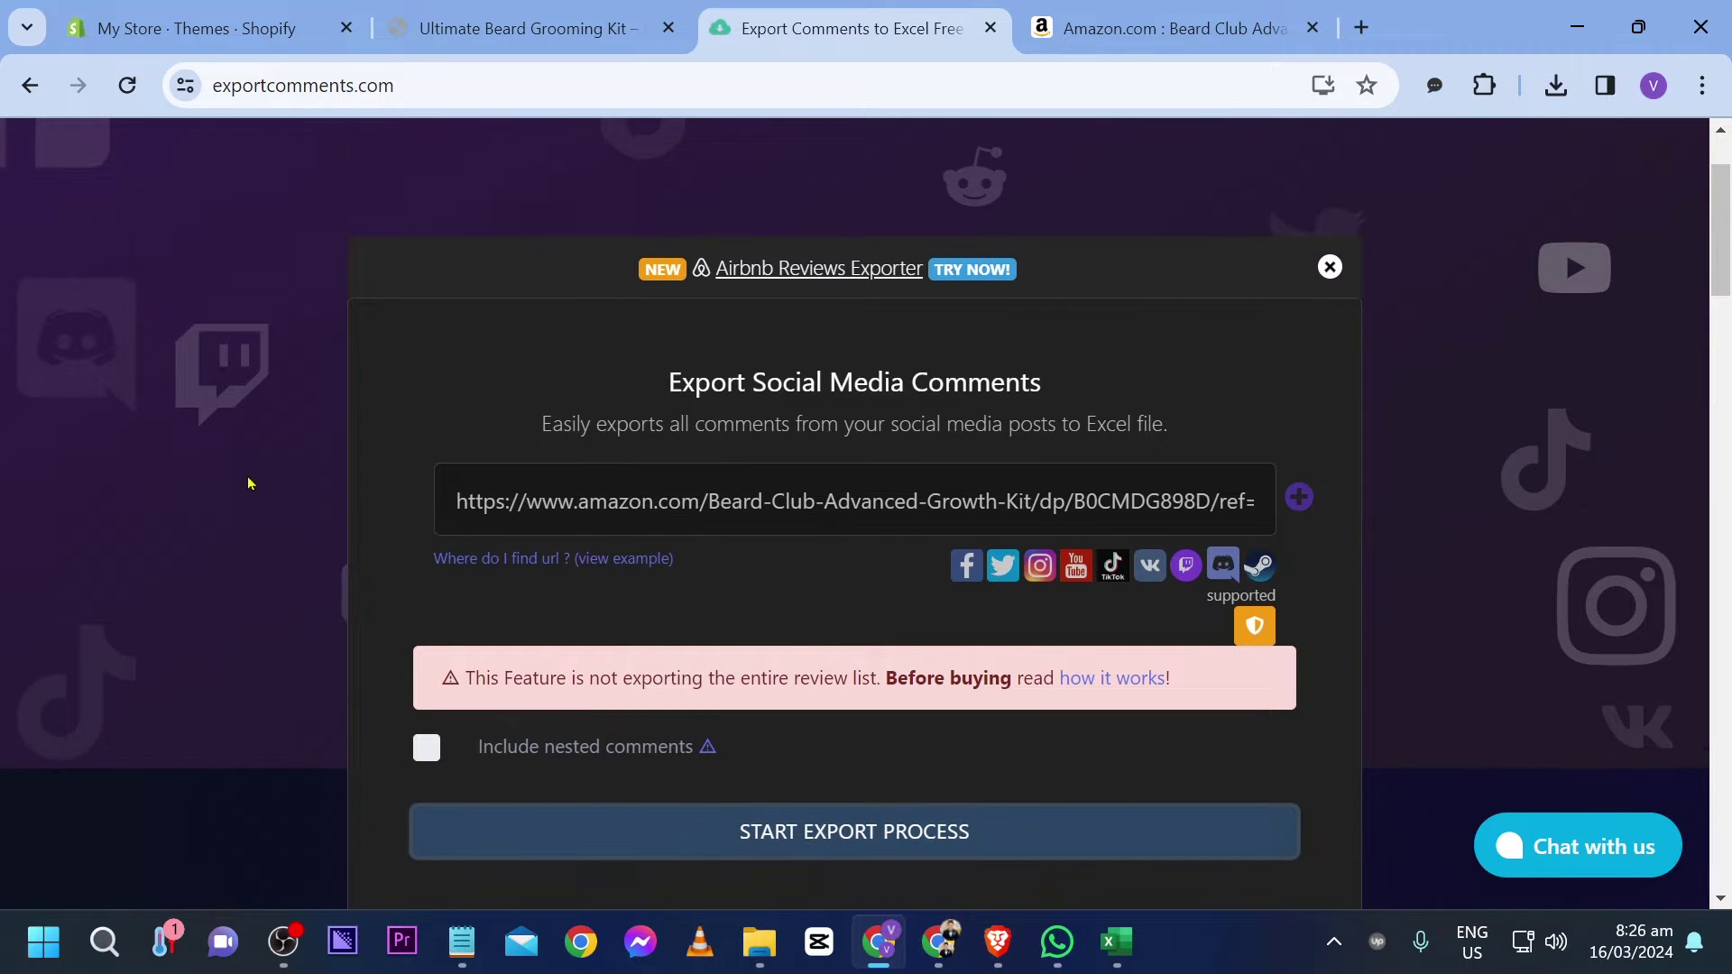
# Download the five exported reviews as a CSV file.
pyautogui.scroll(-1, 250, 483)
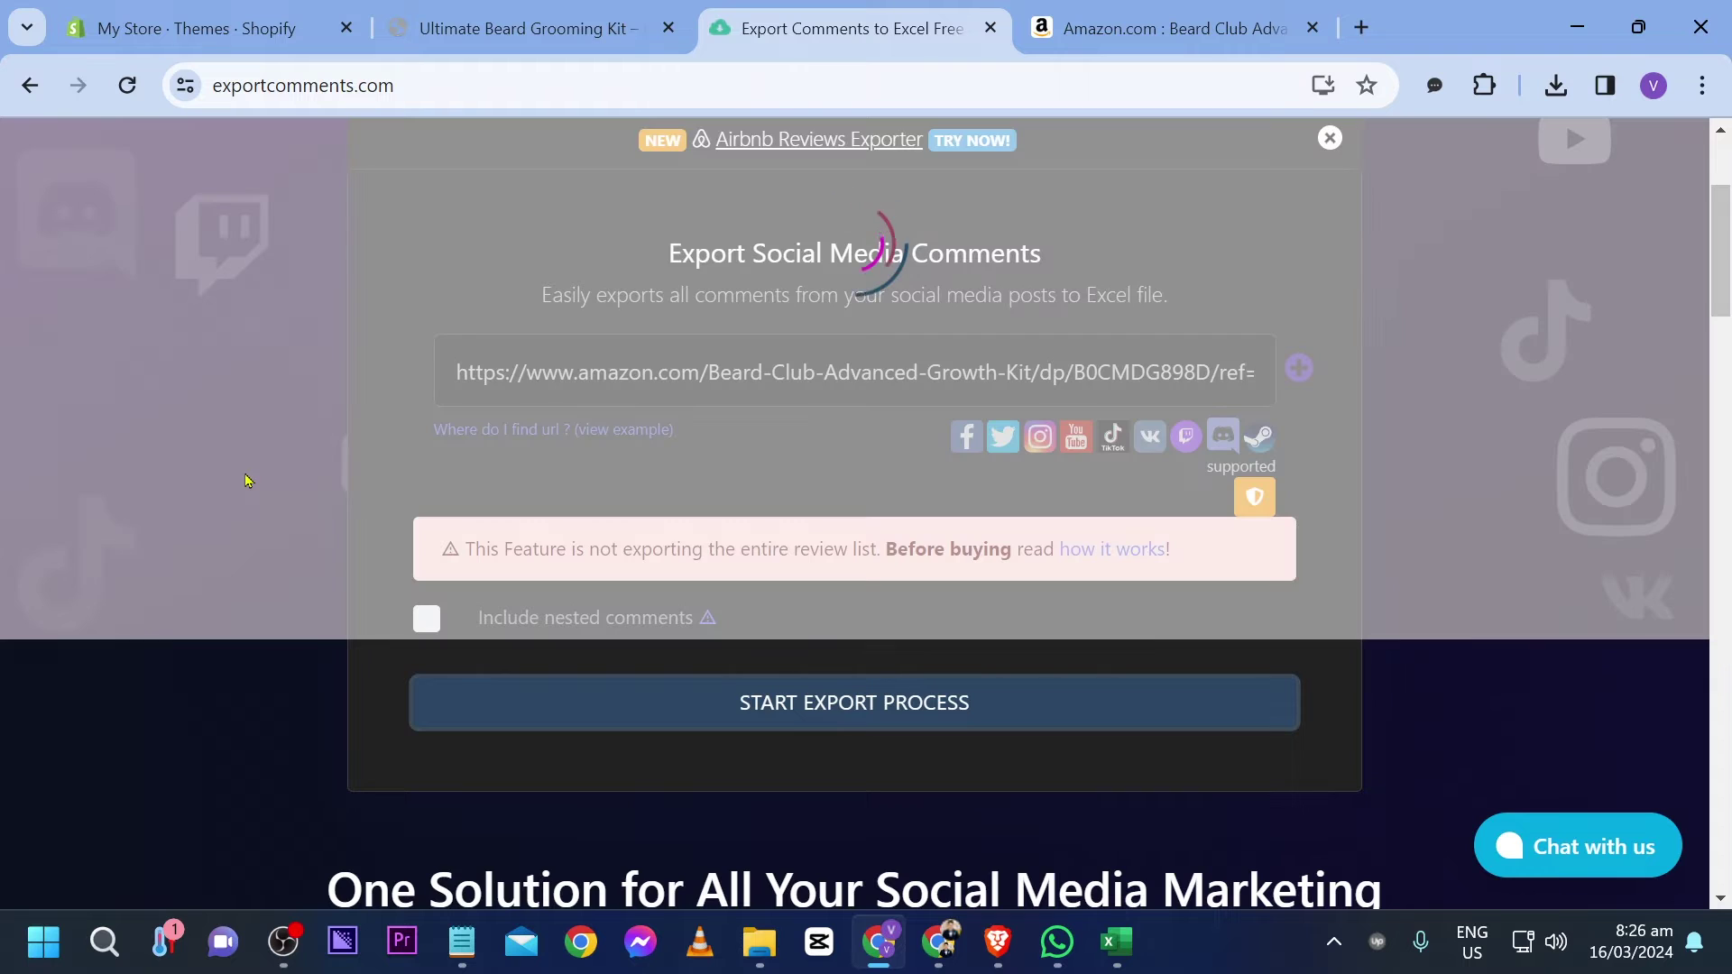
pyautogui.scroll(-3, 250, 479)
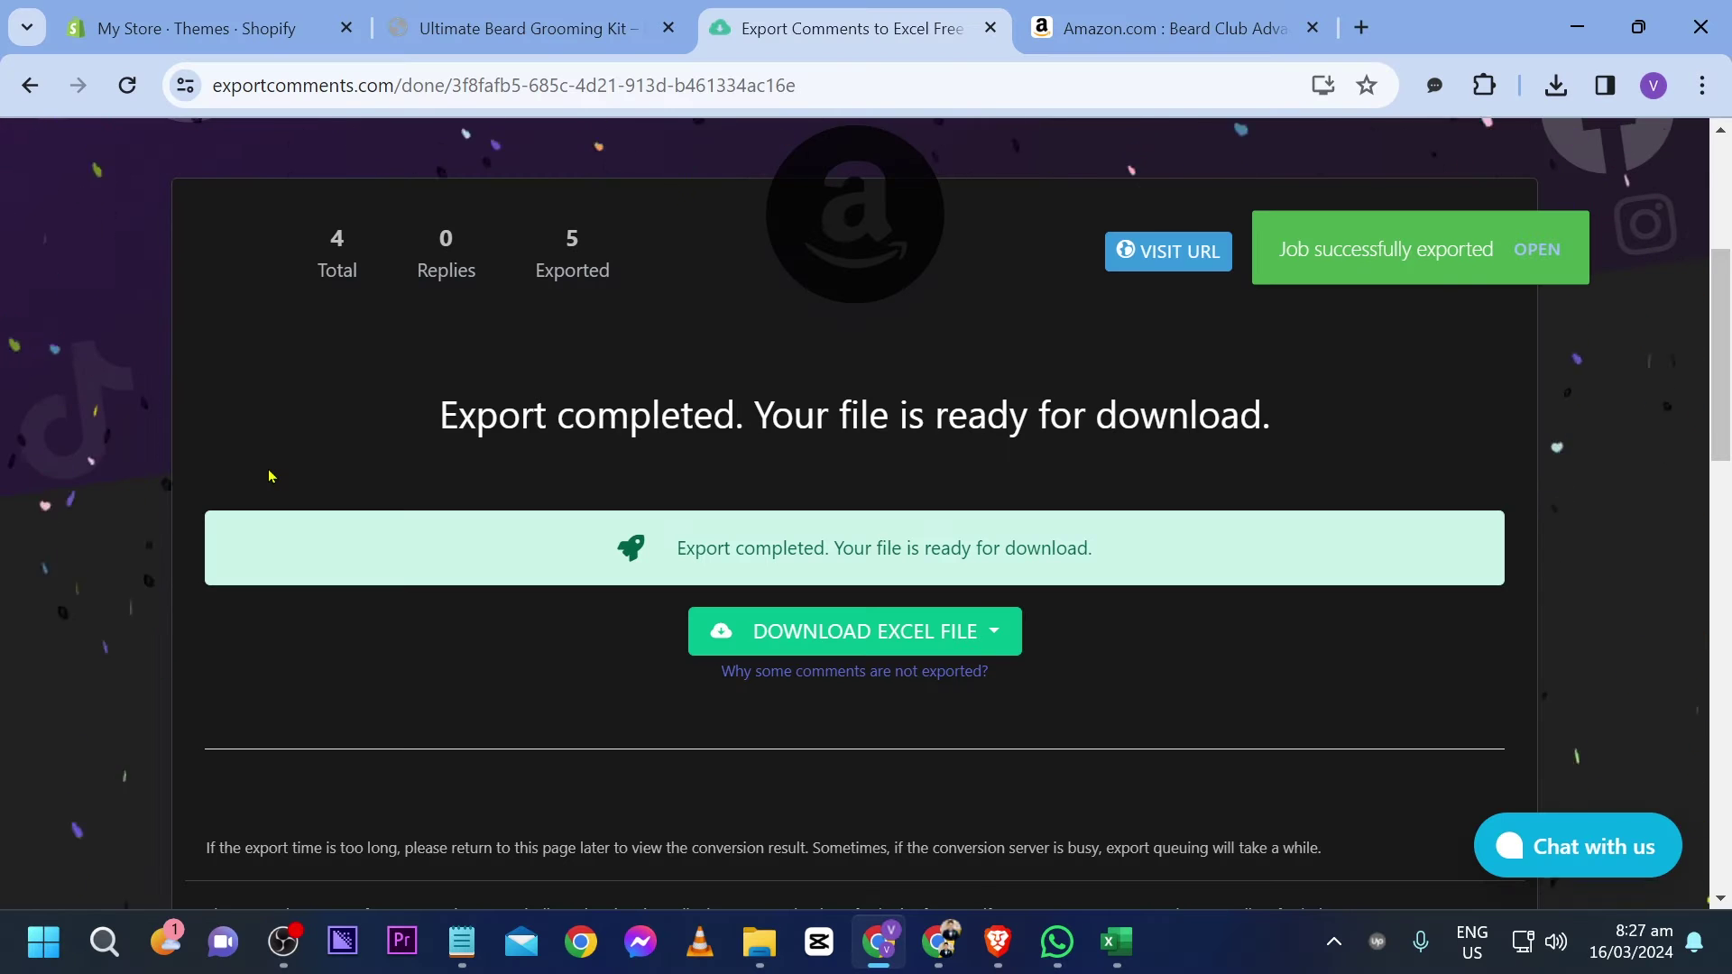
pyautogui.click(853, 639)
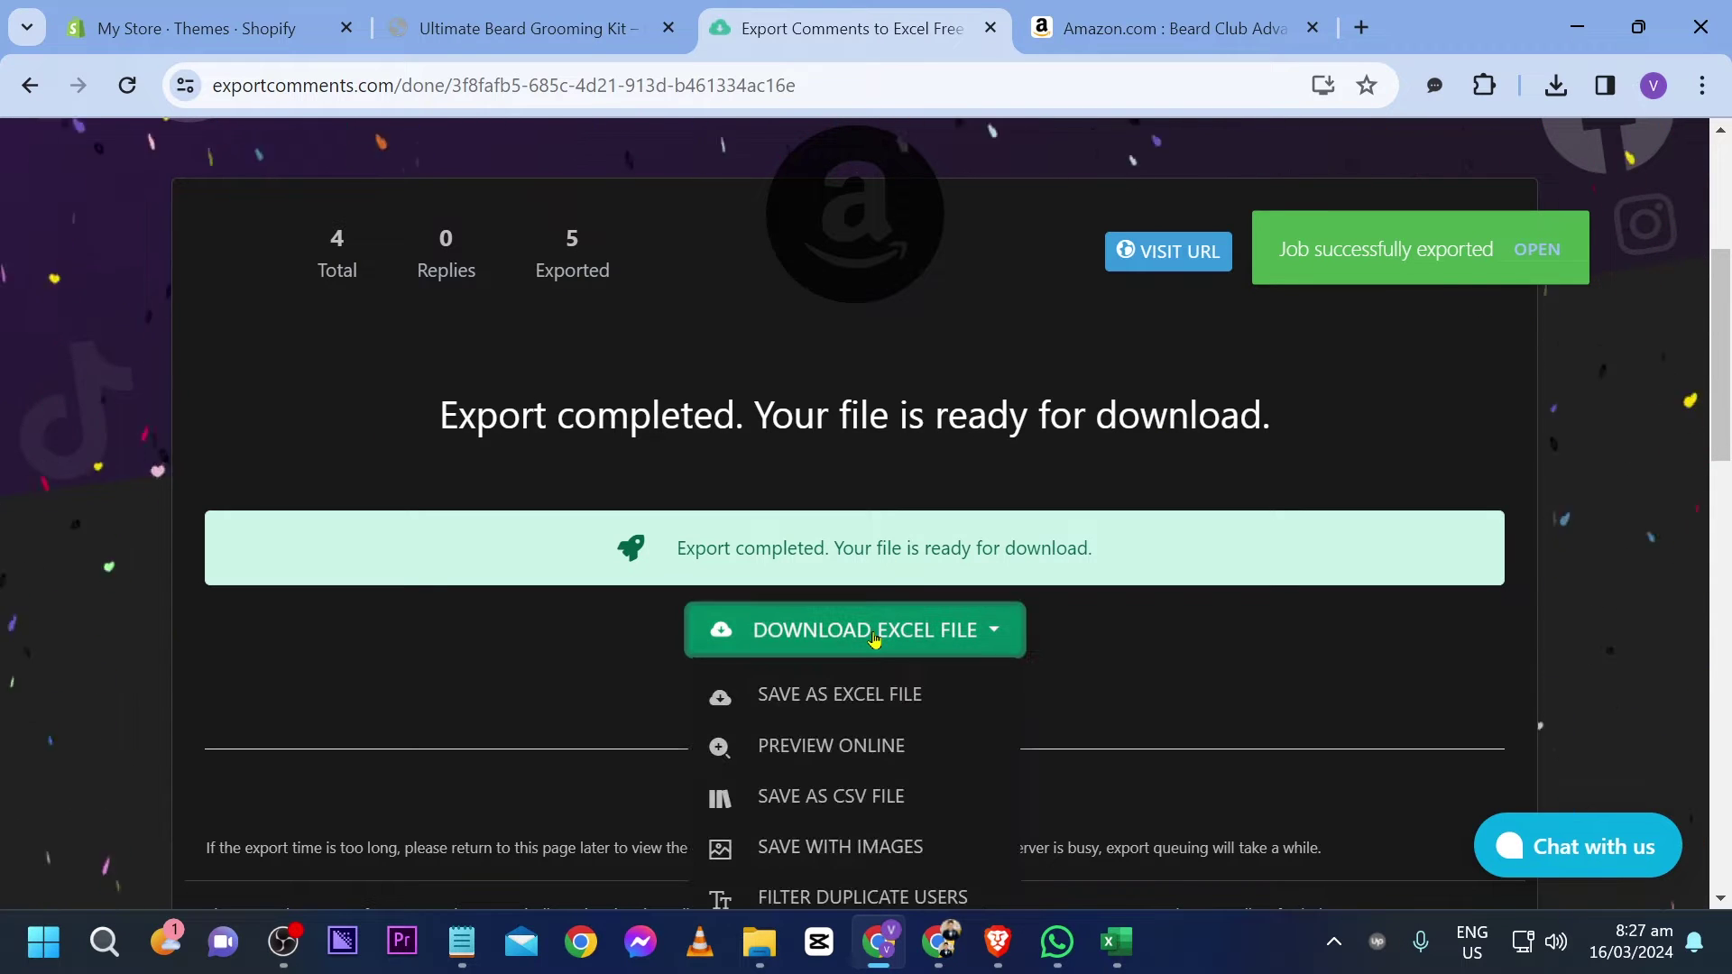
pyautogui.click(877, 798)
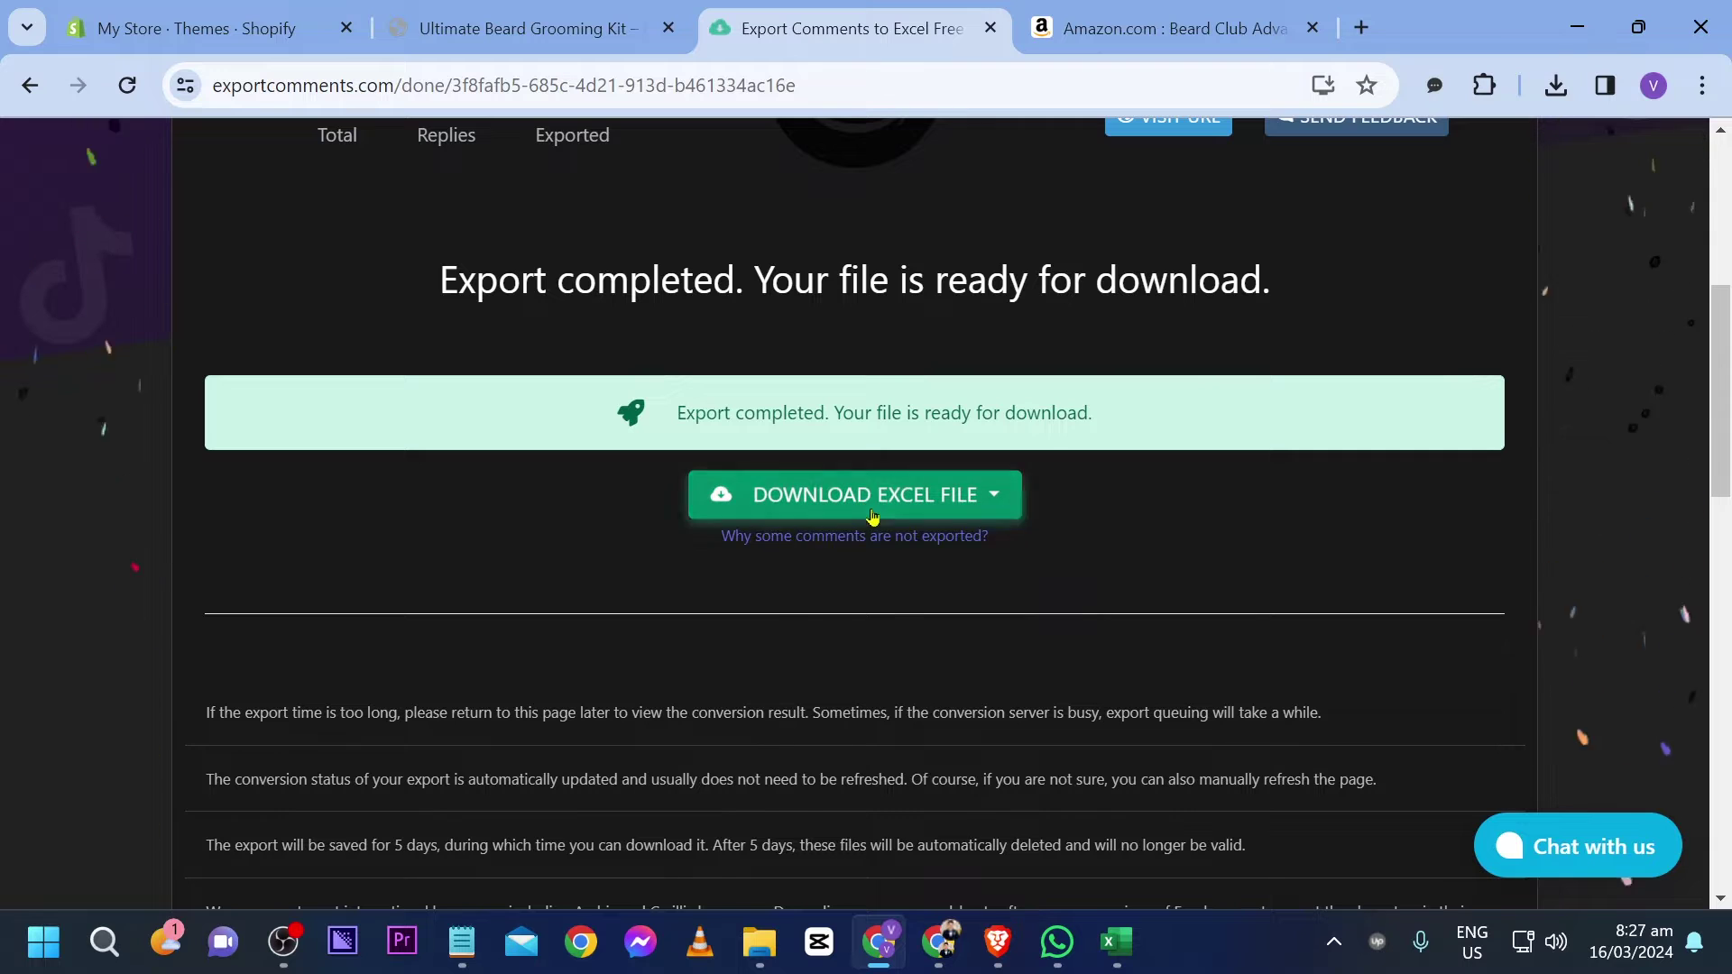
pyautogui.click(869, 499)
pyautogui.click(873, 659)
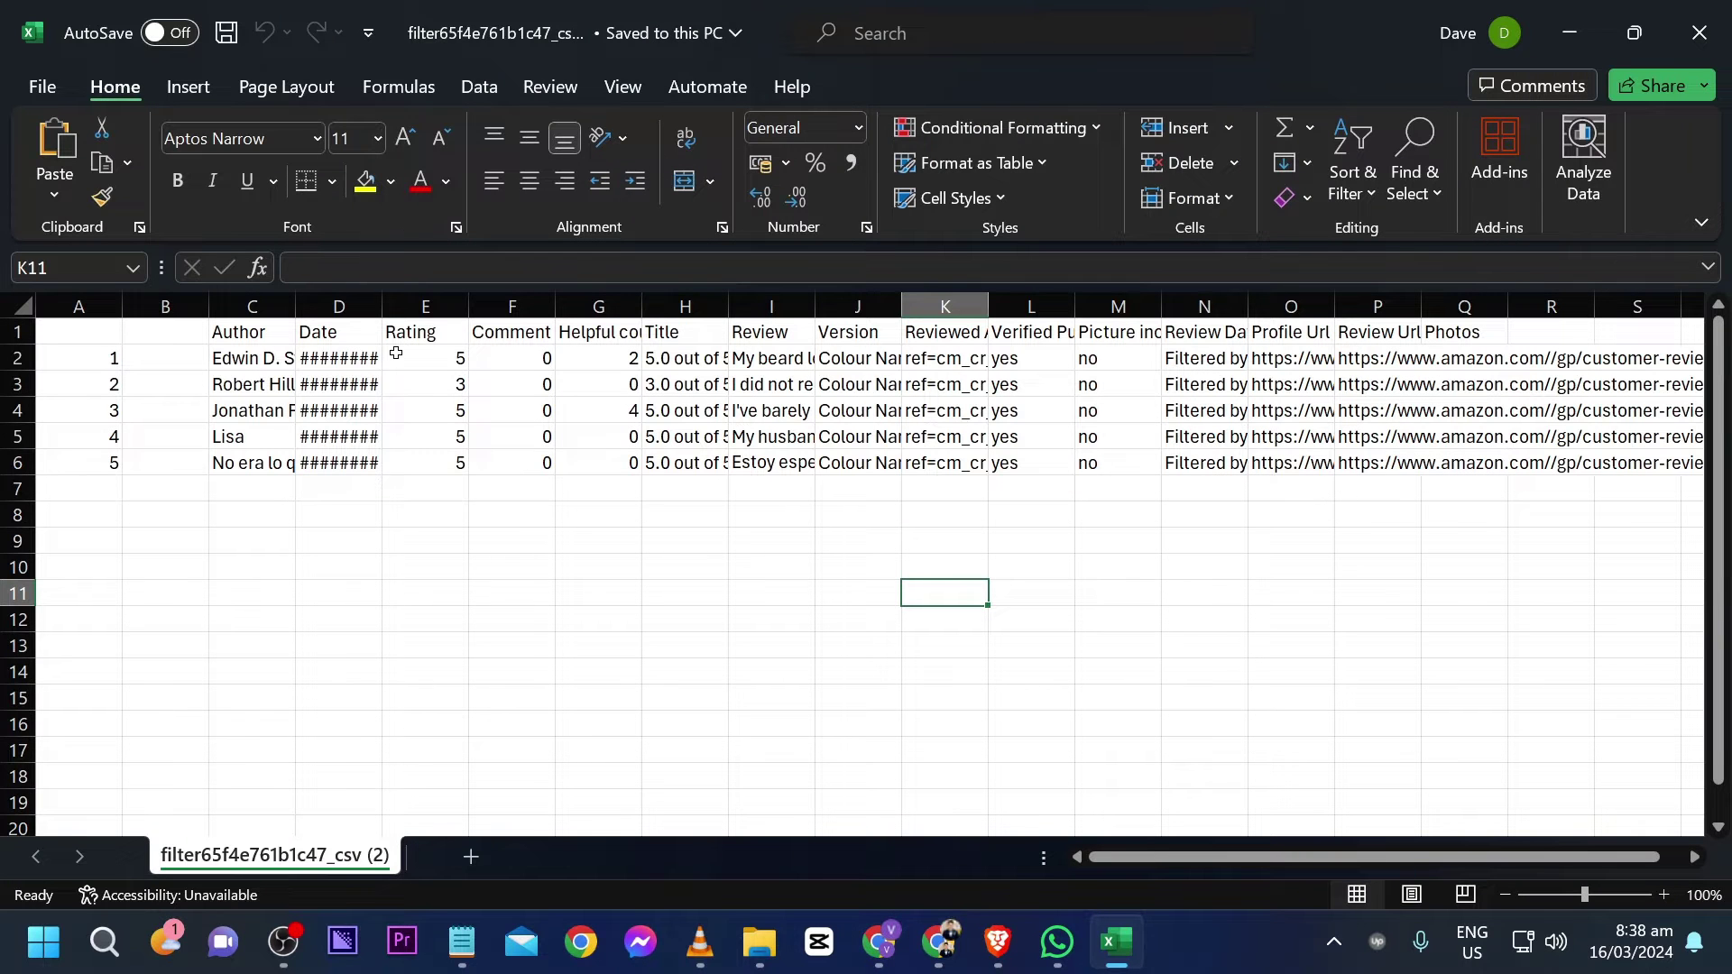
# Copy the handle ultimate-beard-grooming-kit from the store URL into cells B2:B6.
pyautogui.moveTo(382, 307); pyautogui.dragTo(464, 319)
pyautogui.click(162, 346)
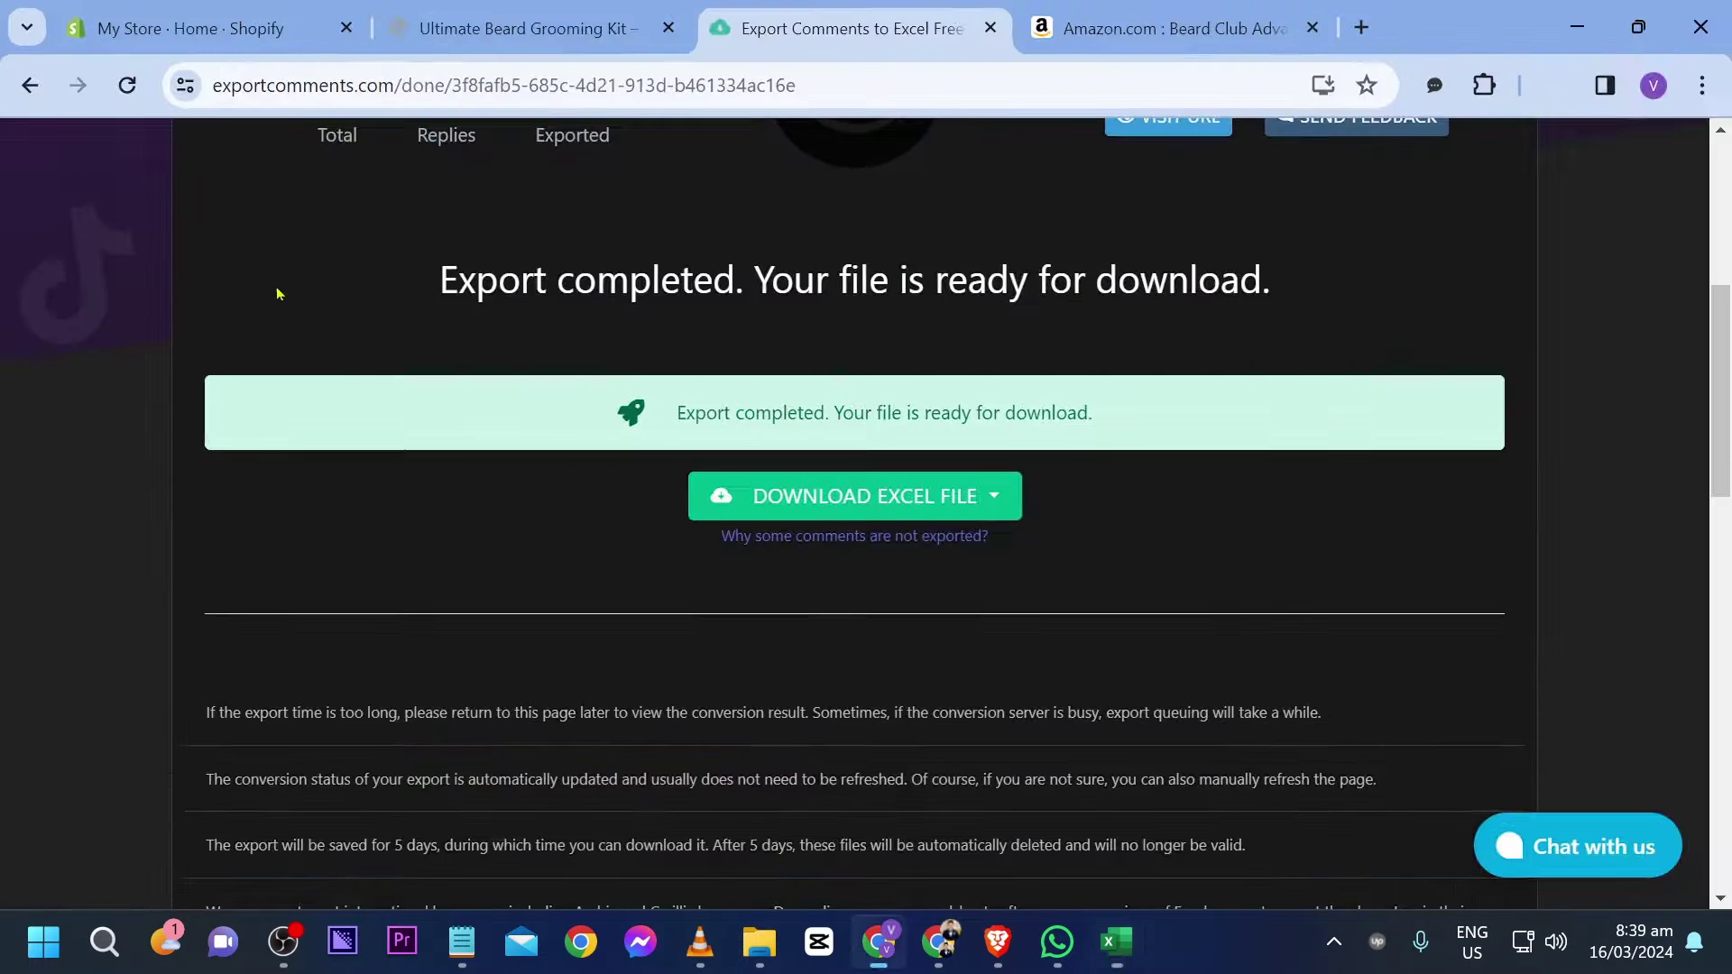
pyautogui.click(767, 23)
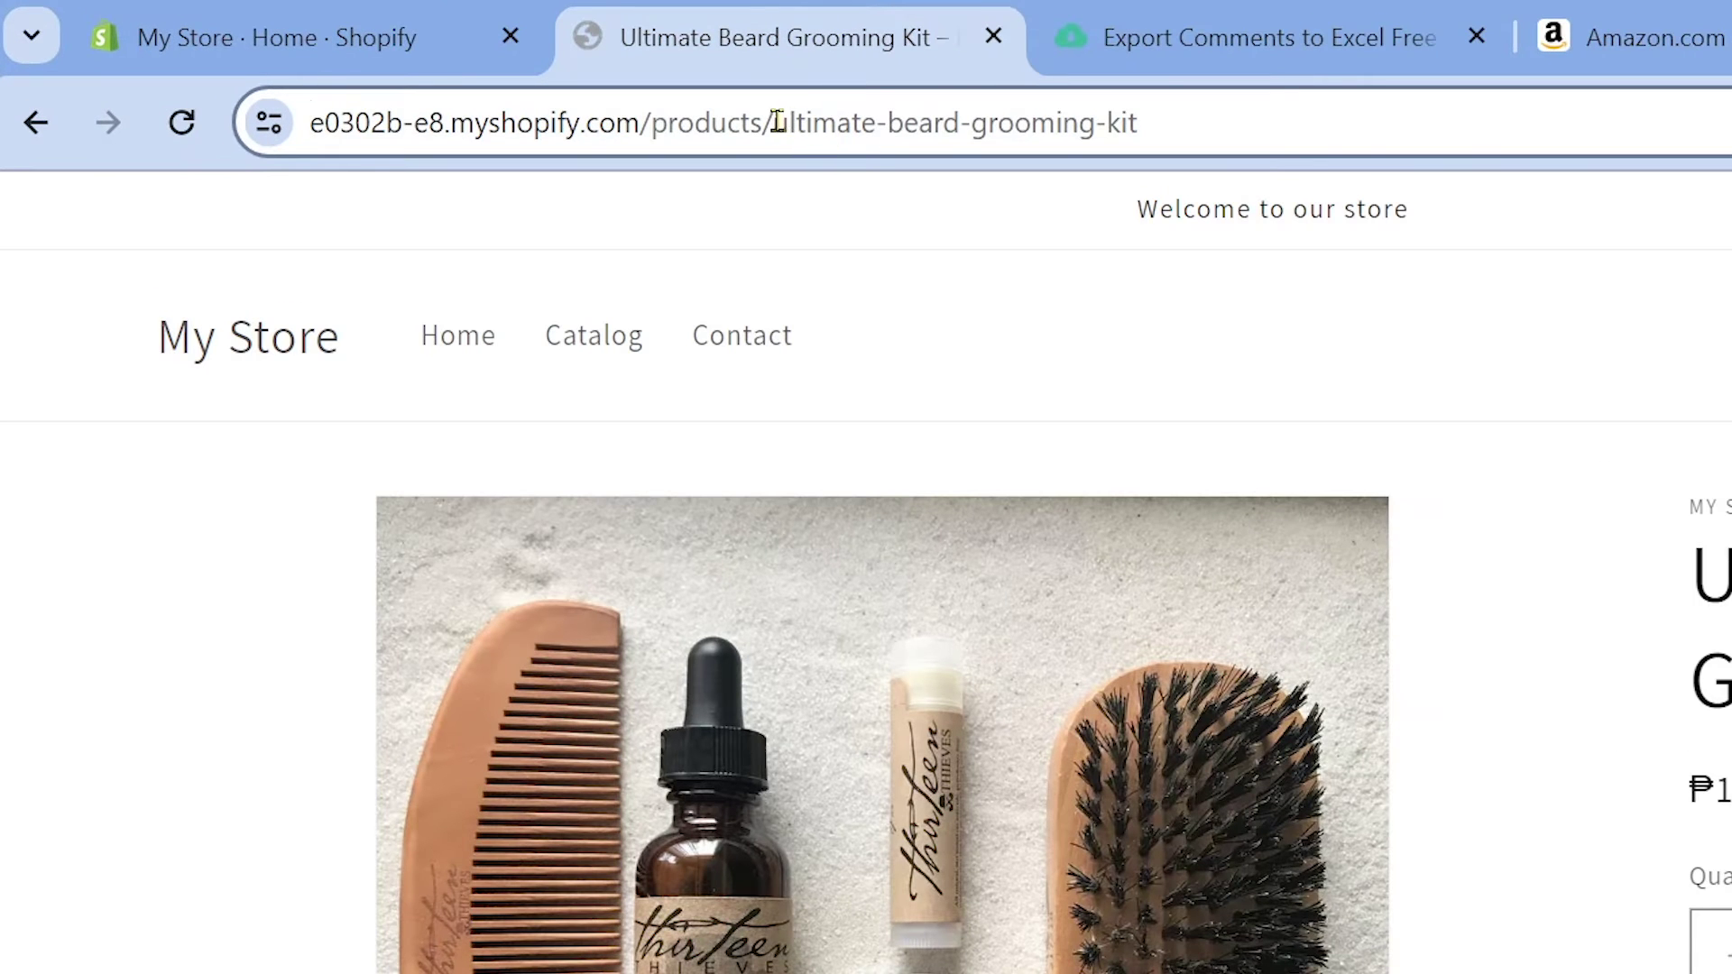
pyautogui.moveTo(778, 122); pyautogui.dragTo(1281, 120)
pyautogui.hotkey('ctrl', 'c')
pyautogui.click(1280, 120)
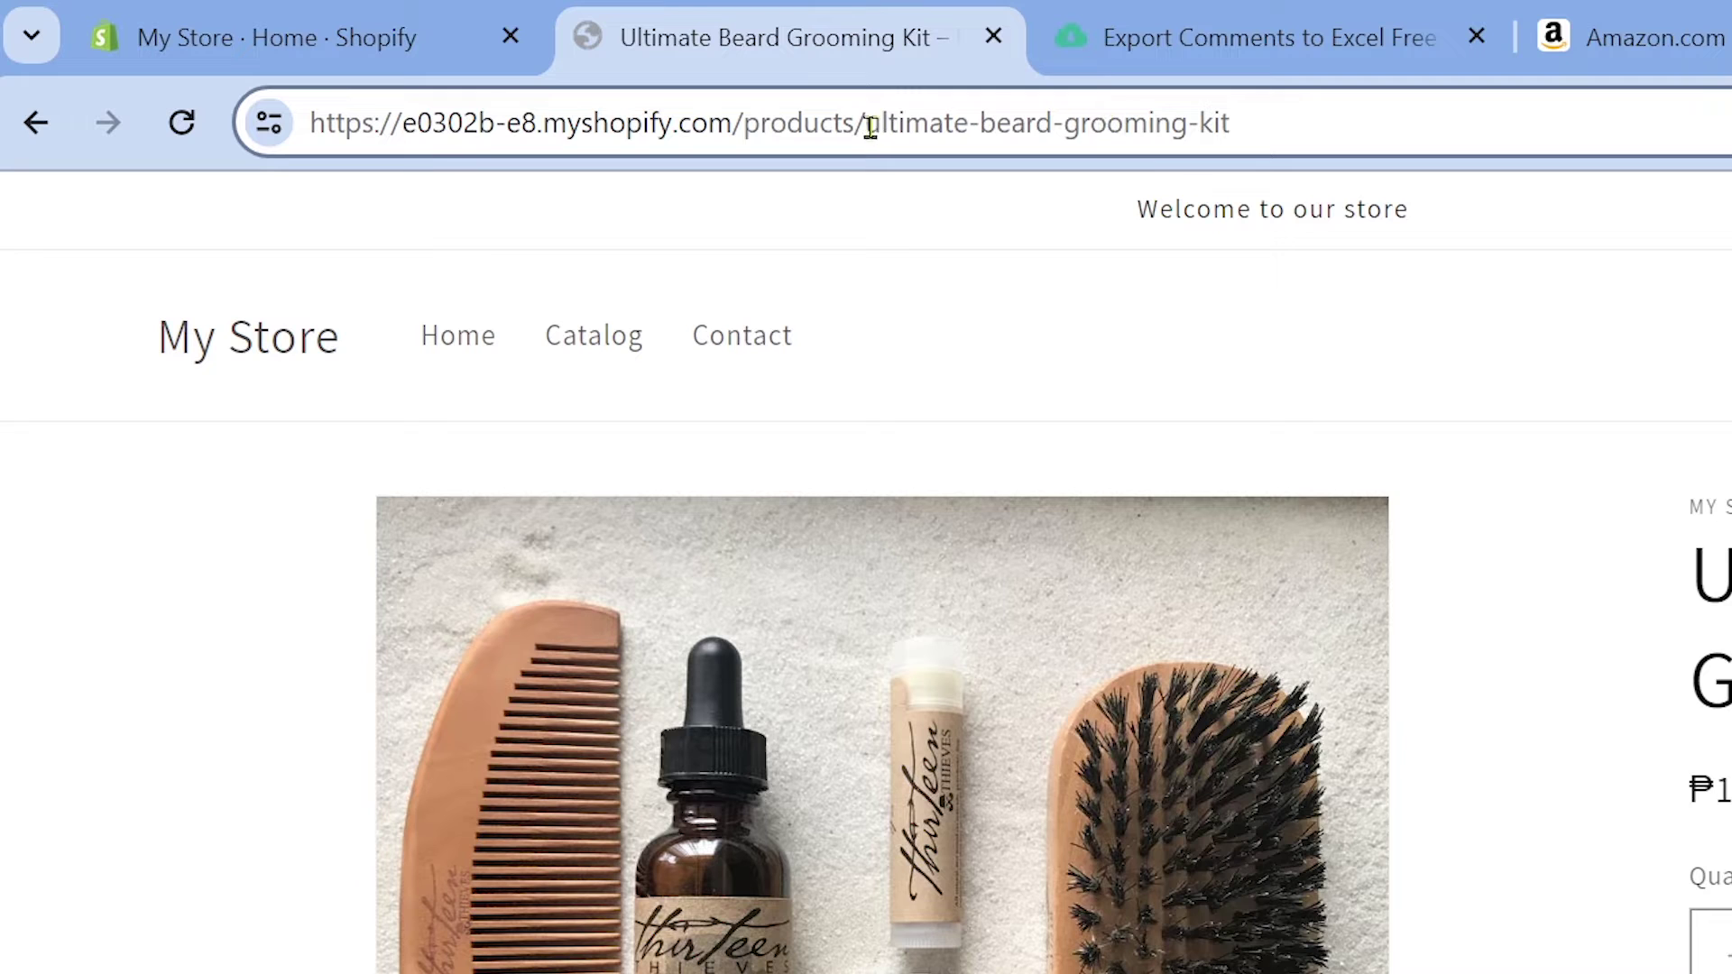
pyautogui.moveTo(870, 127); pyautogui.dragTo(1270, 146)
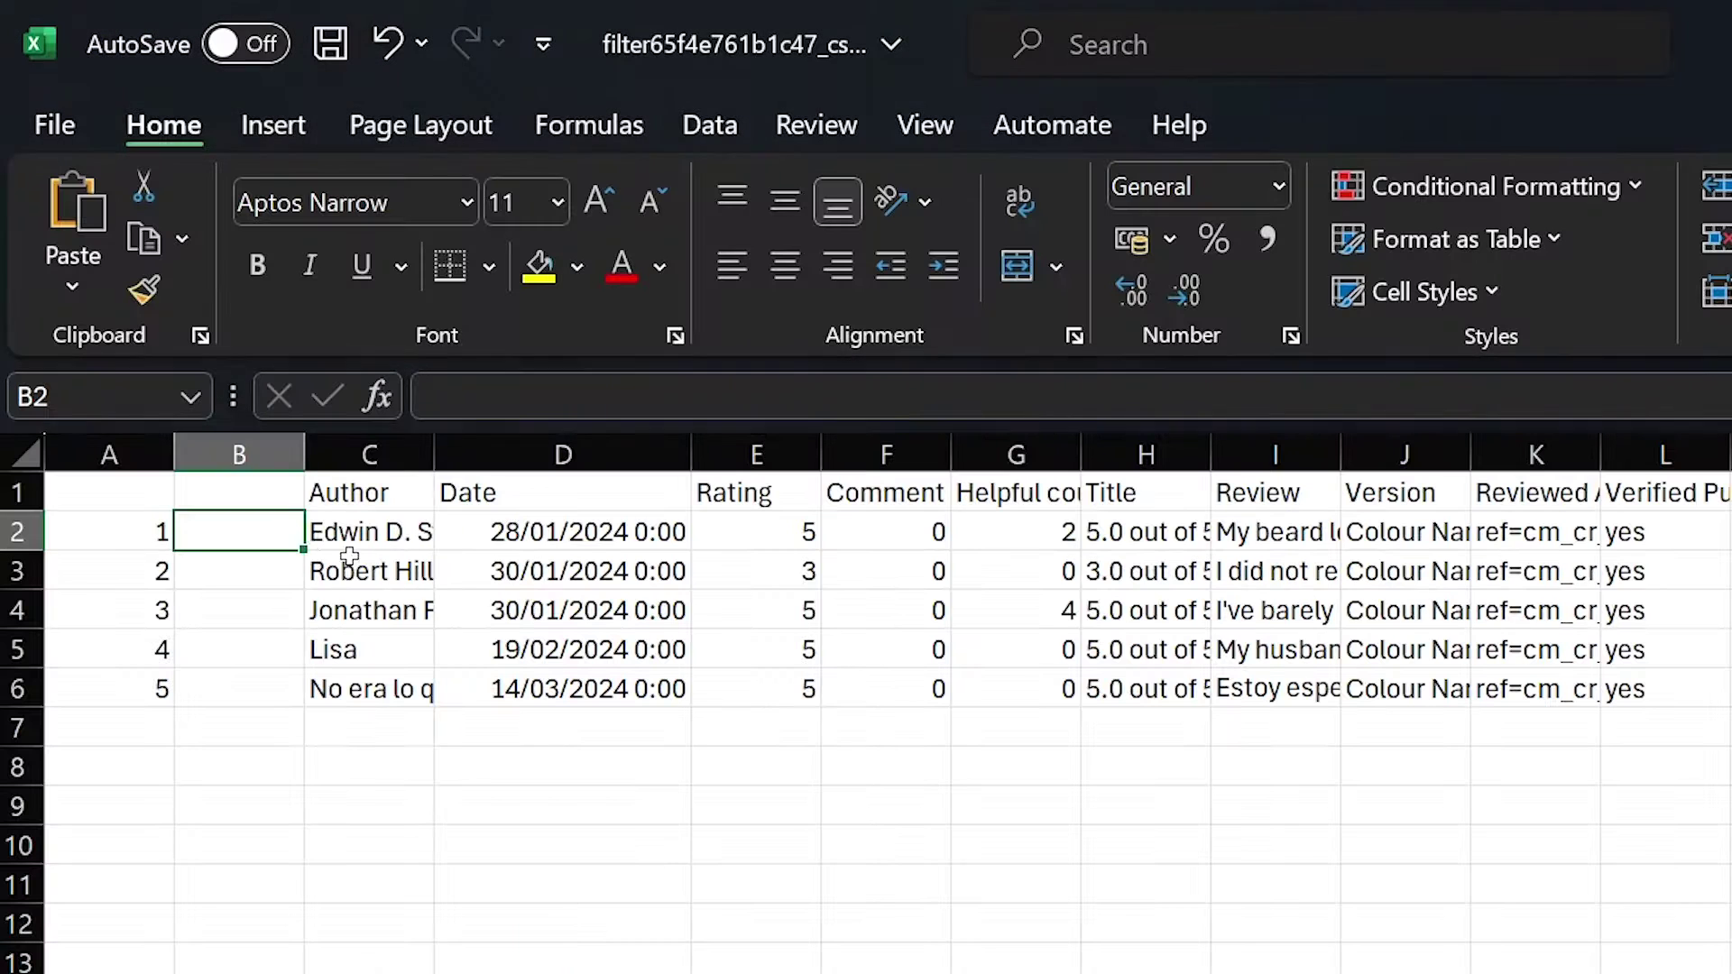
pyautogui.hotkey('ctrl', 'v')
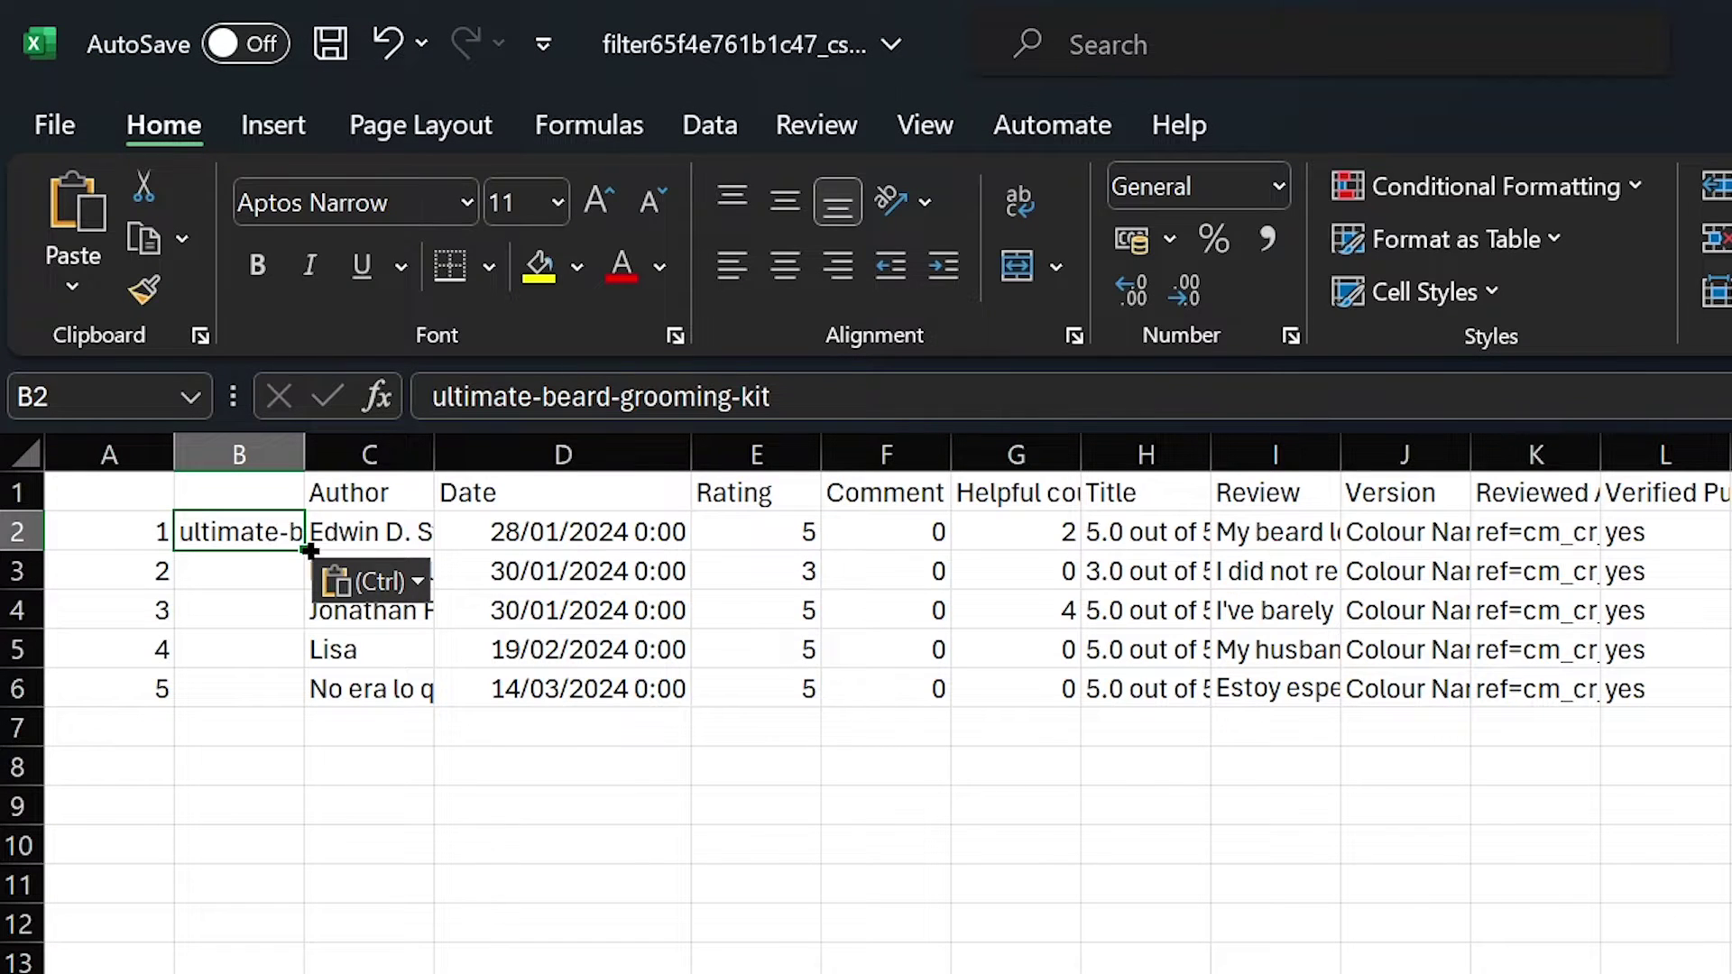
pyautogui.moveTo(309, 551); pyautogui.dragTo(271, 696)
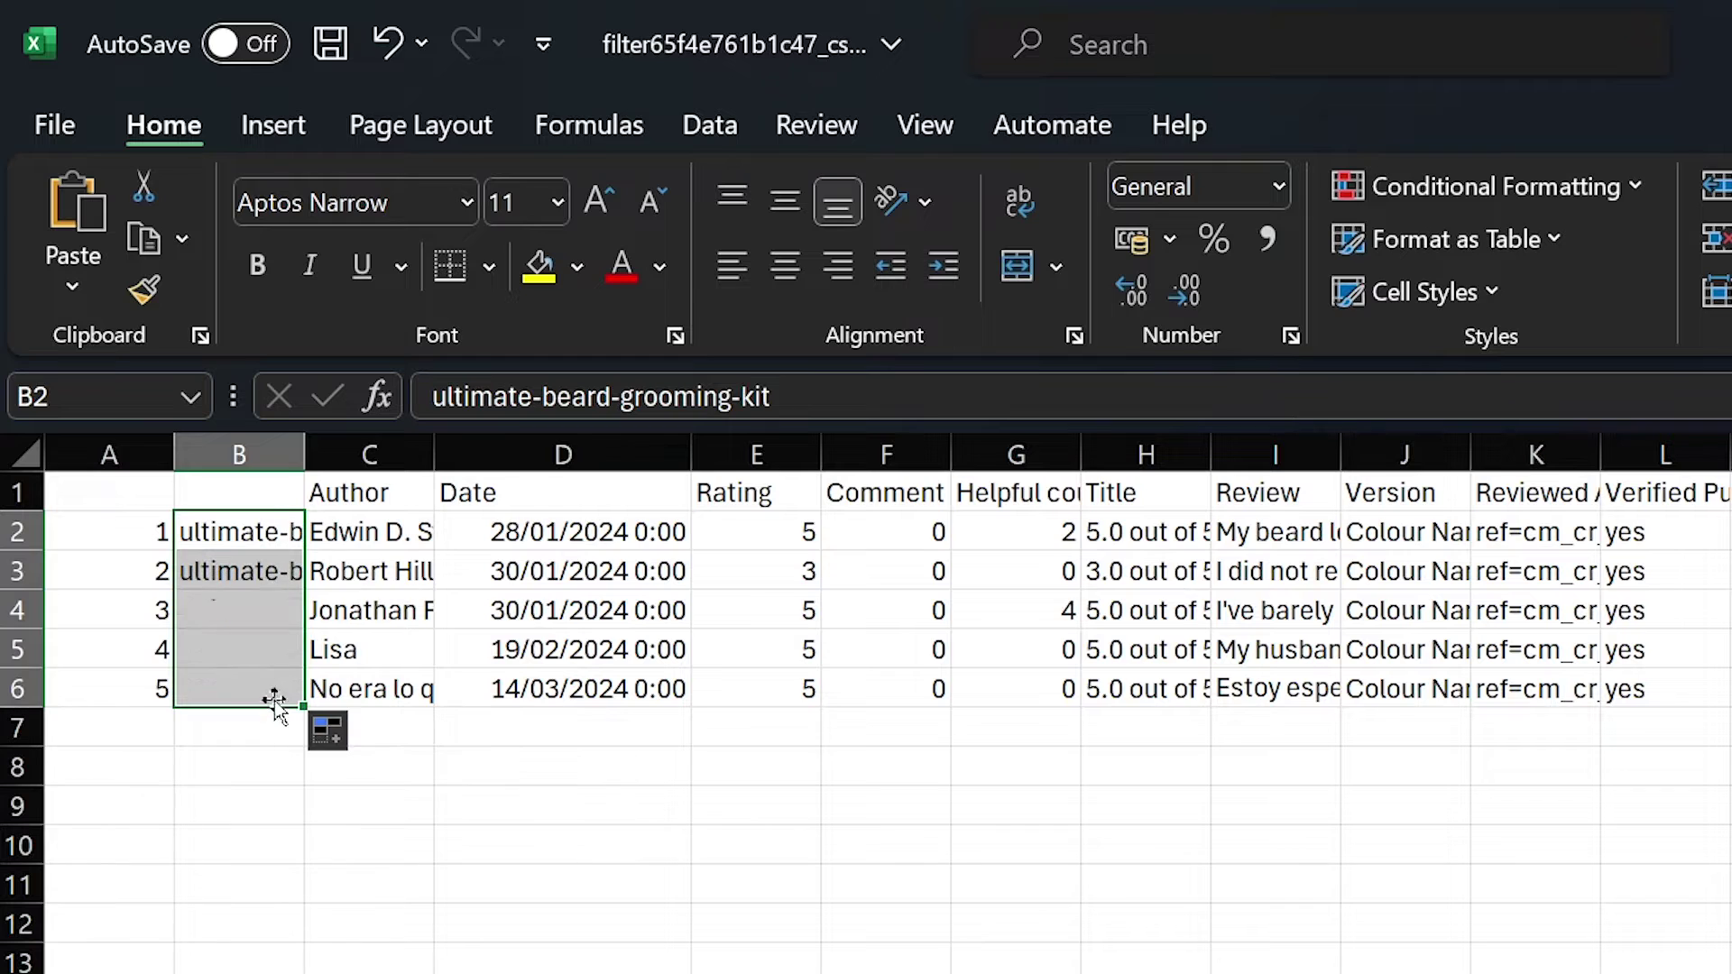
# Enter the heading product_handle in cell B1.
pyautogui.click(249, 502)
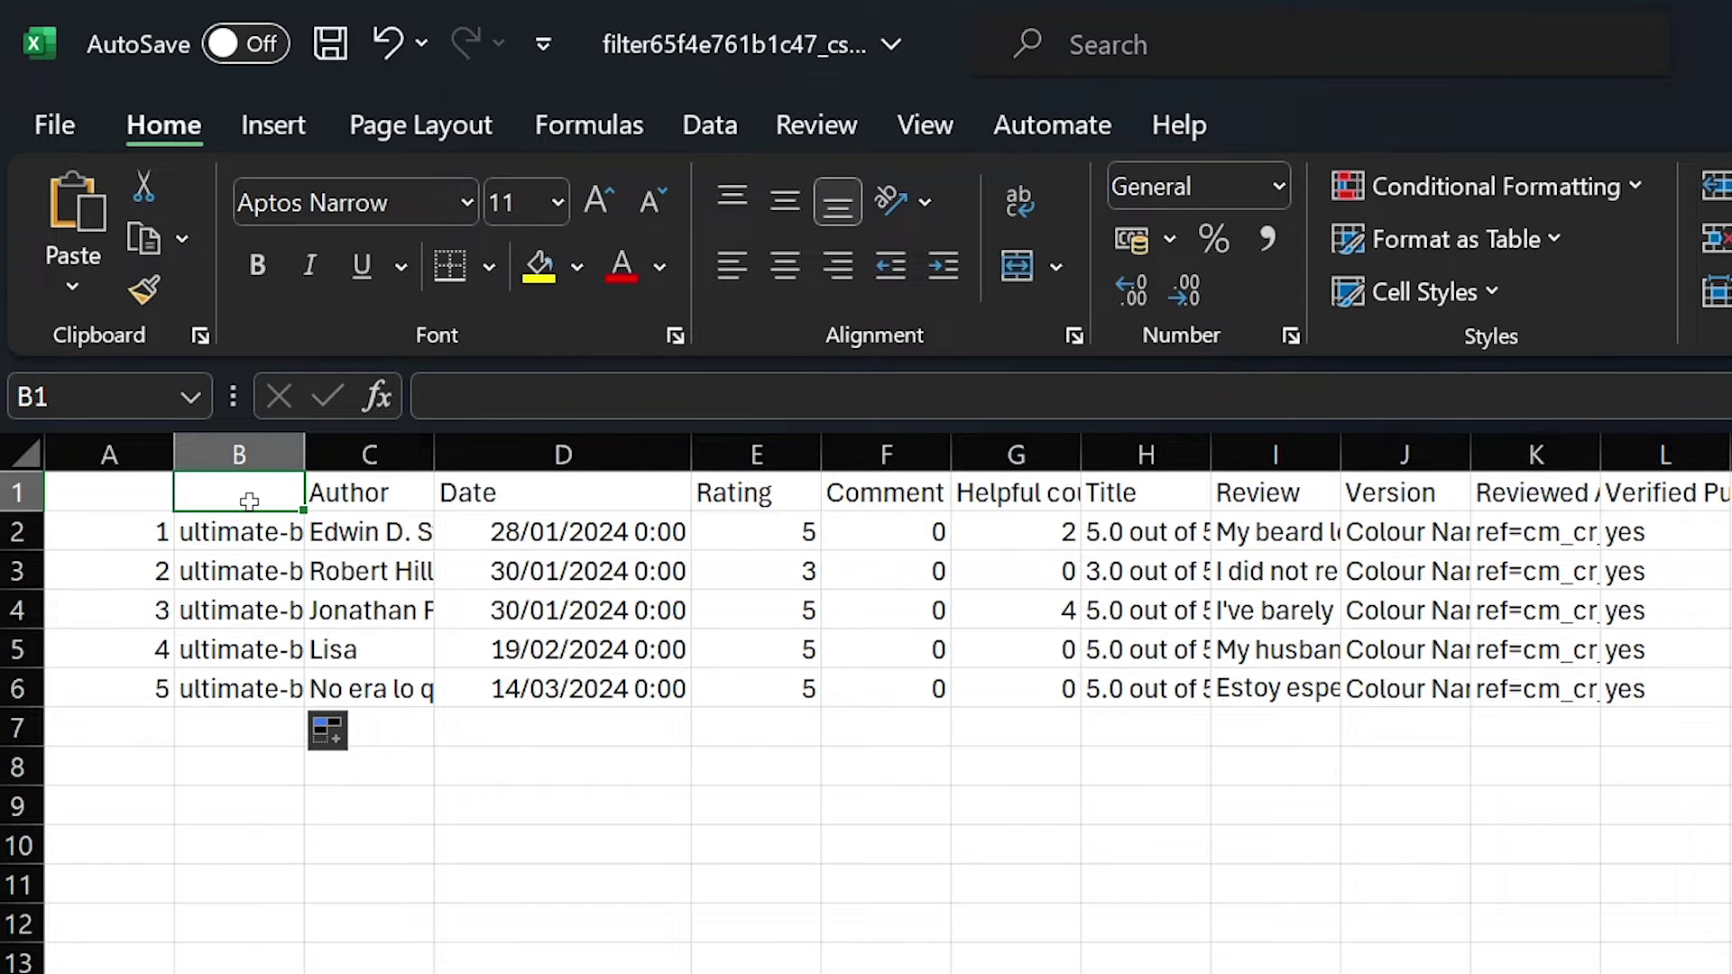
pyautogui.write('product_h')
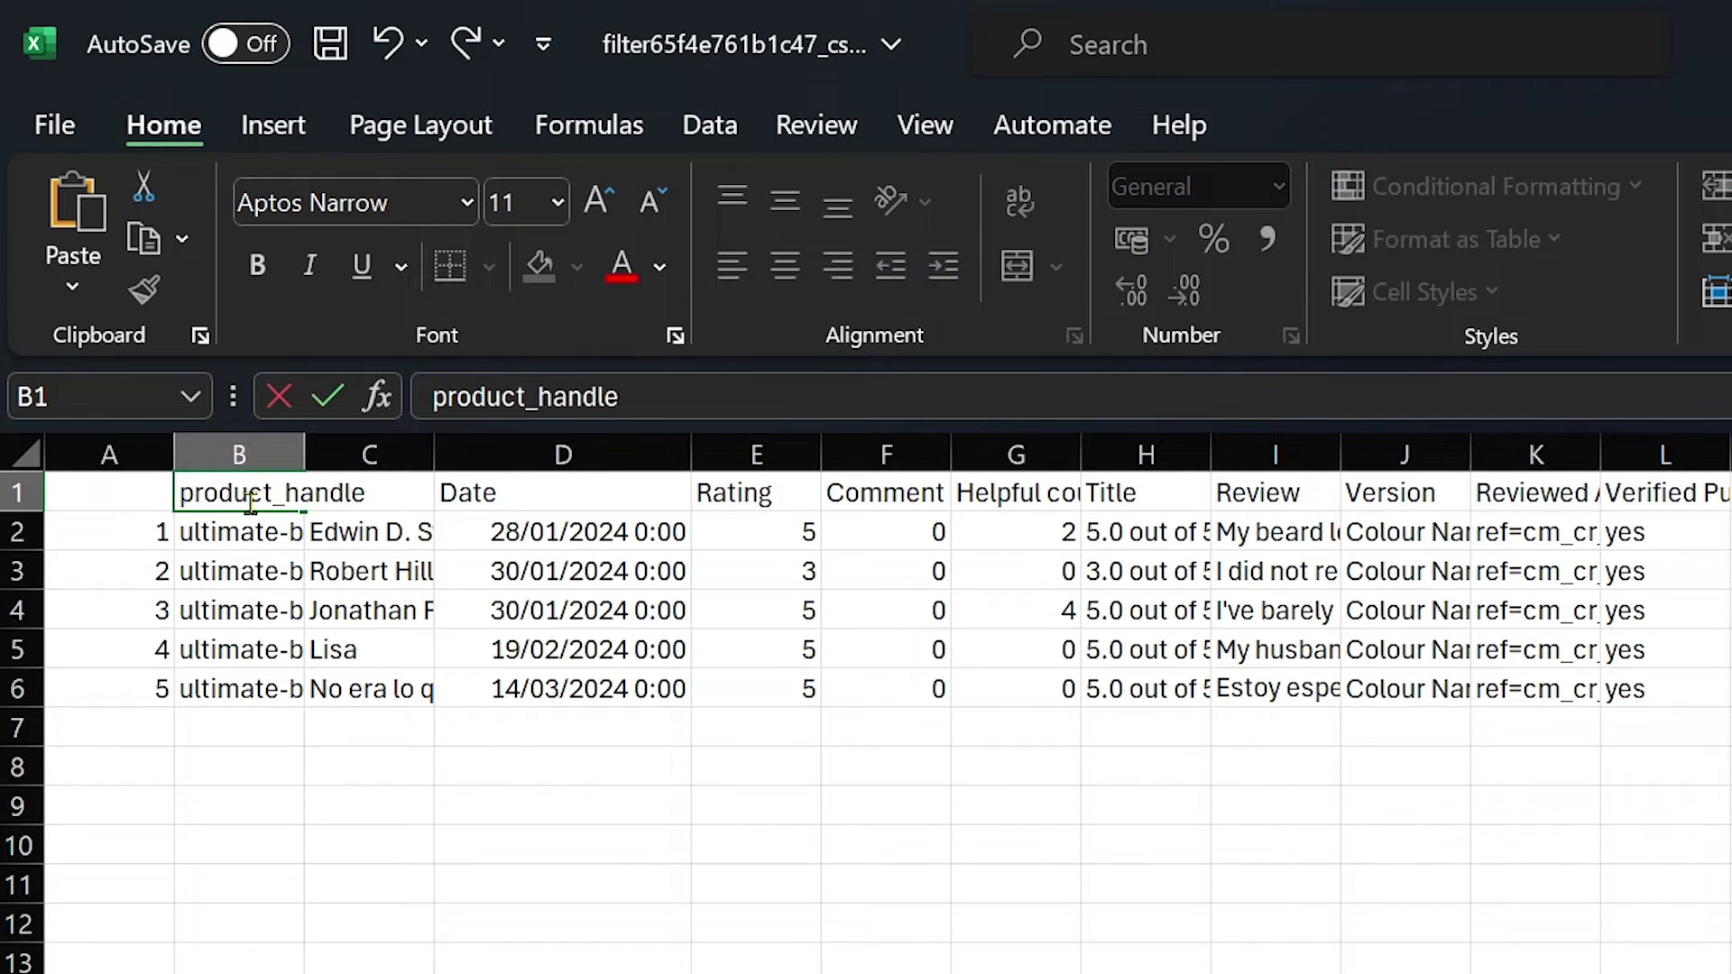
pyautogui.write('andle')
pyautogui.click(368, 764)
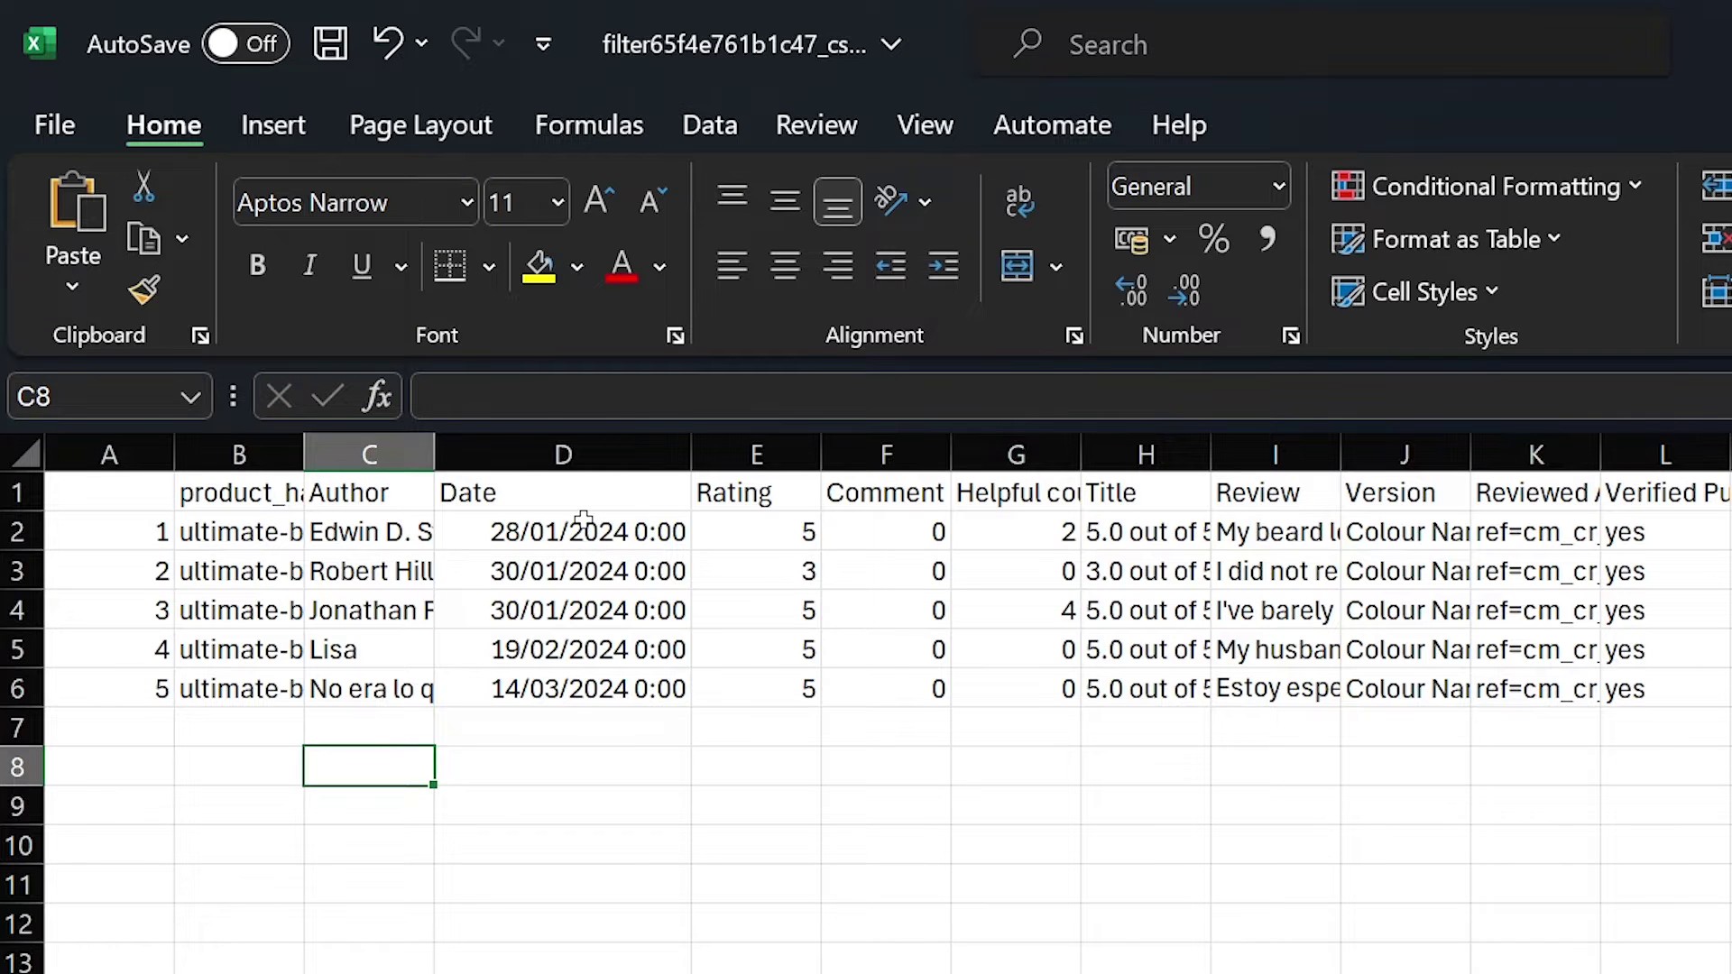
# Format the review dates D2:D6 as Short Date and the ratings E2:E6 as Text.
pyautogui.moveTo(584, 522); pyautogui.dragTo(575, 677)
pyautogui.click(1278, 186)
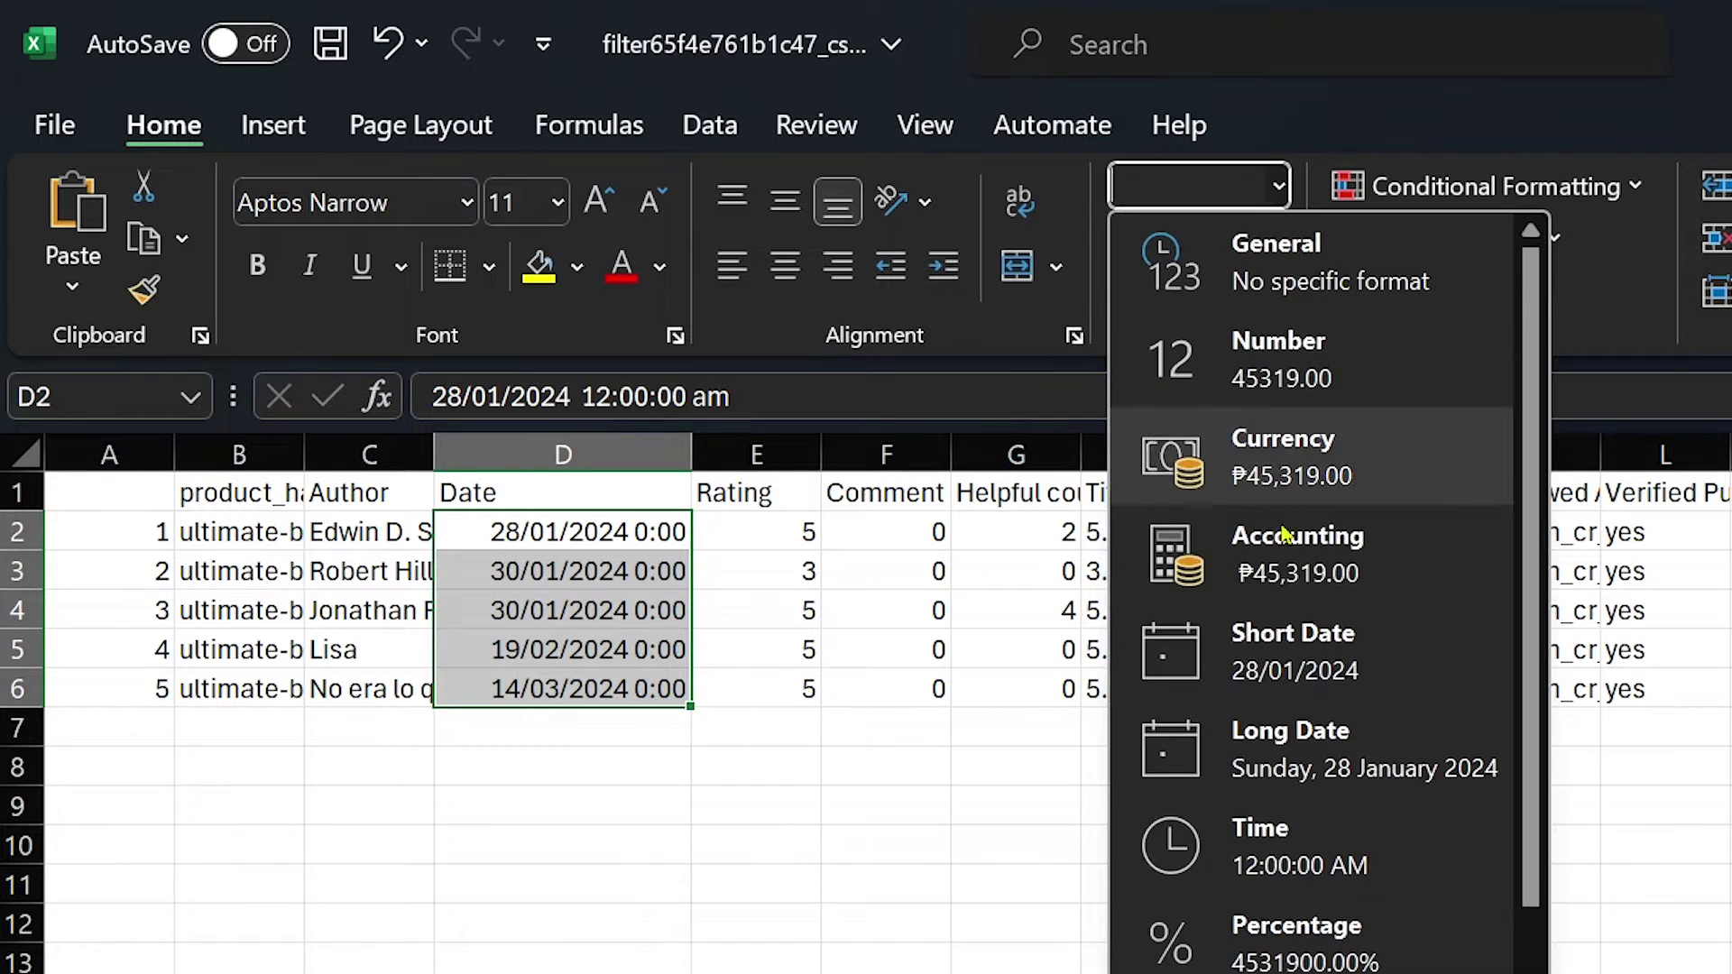
pyautogui.click(1327, 665)
pyautogui.moveTo(751, 525); pyautogui.dragTo(794, 690)
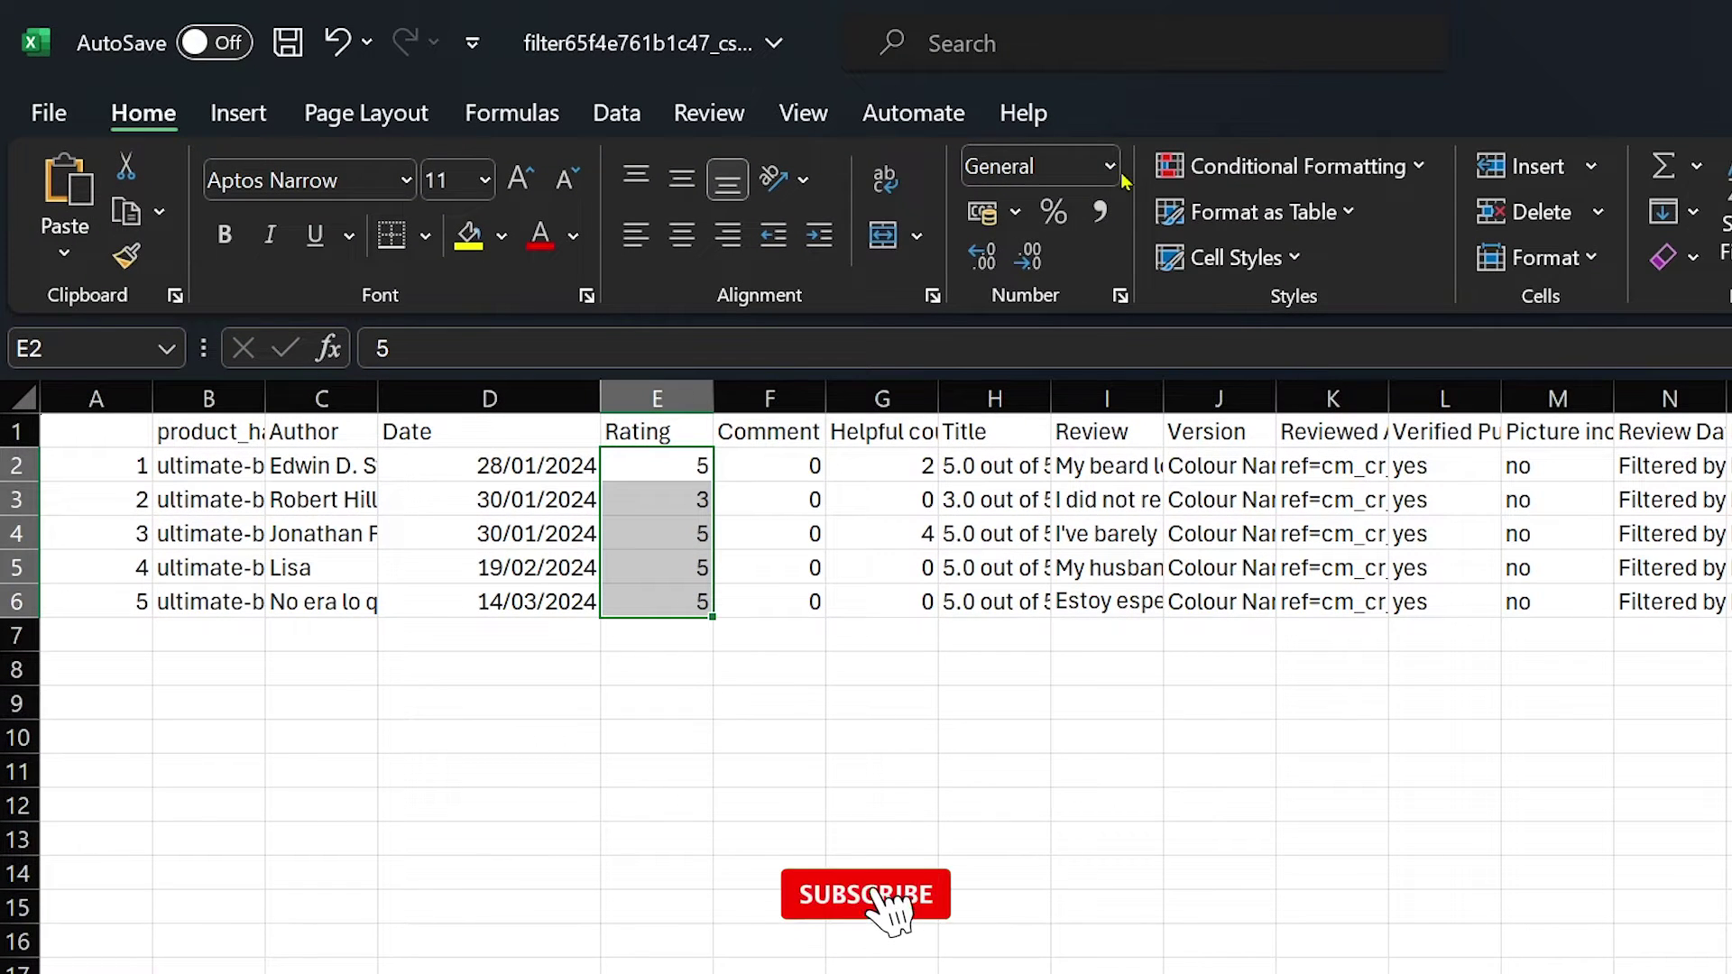
pyautogui.click(1119, 171)
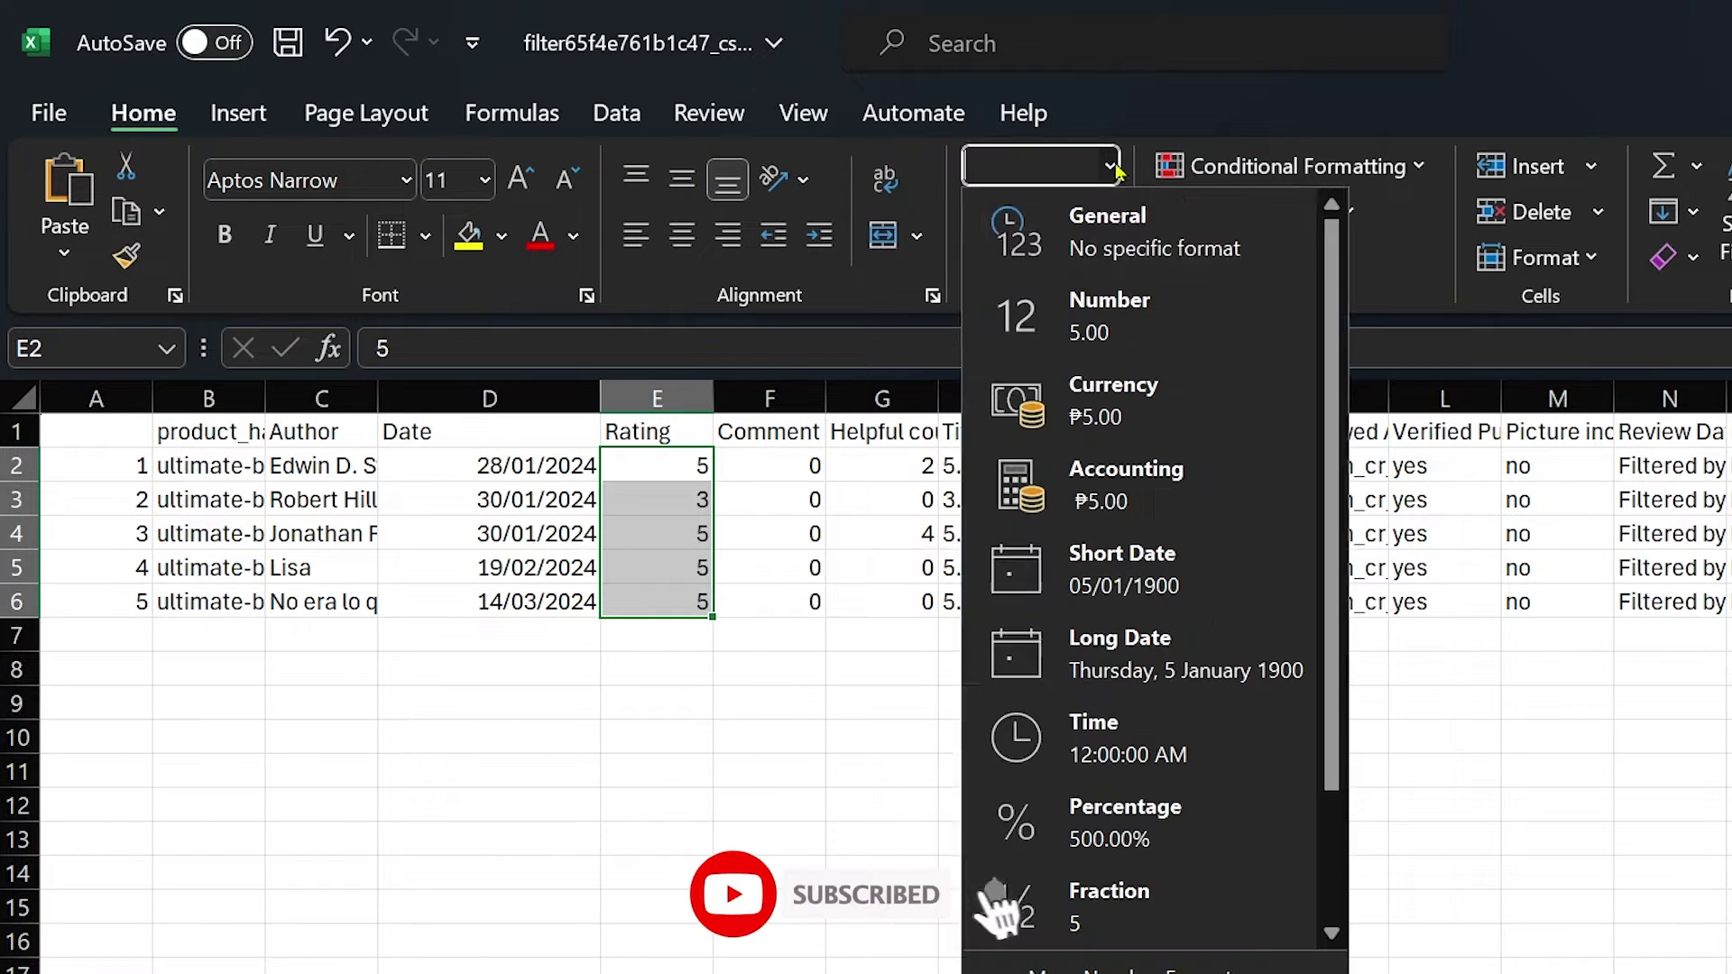
pyautogui.scroll(-2, 998, 897)
pyautogui.click(1131, 914)
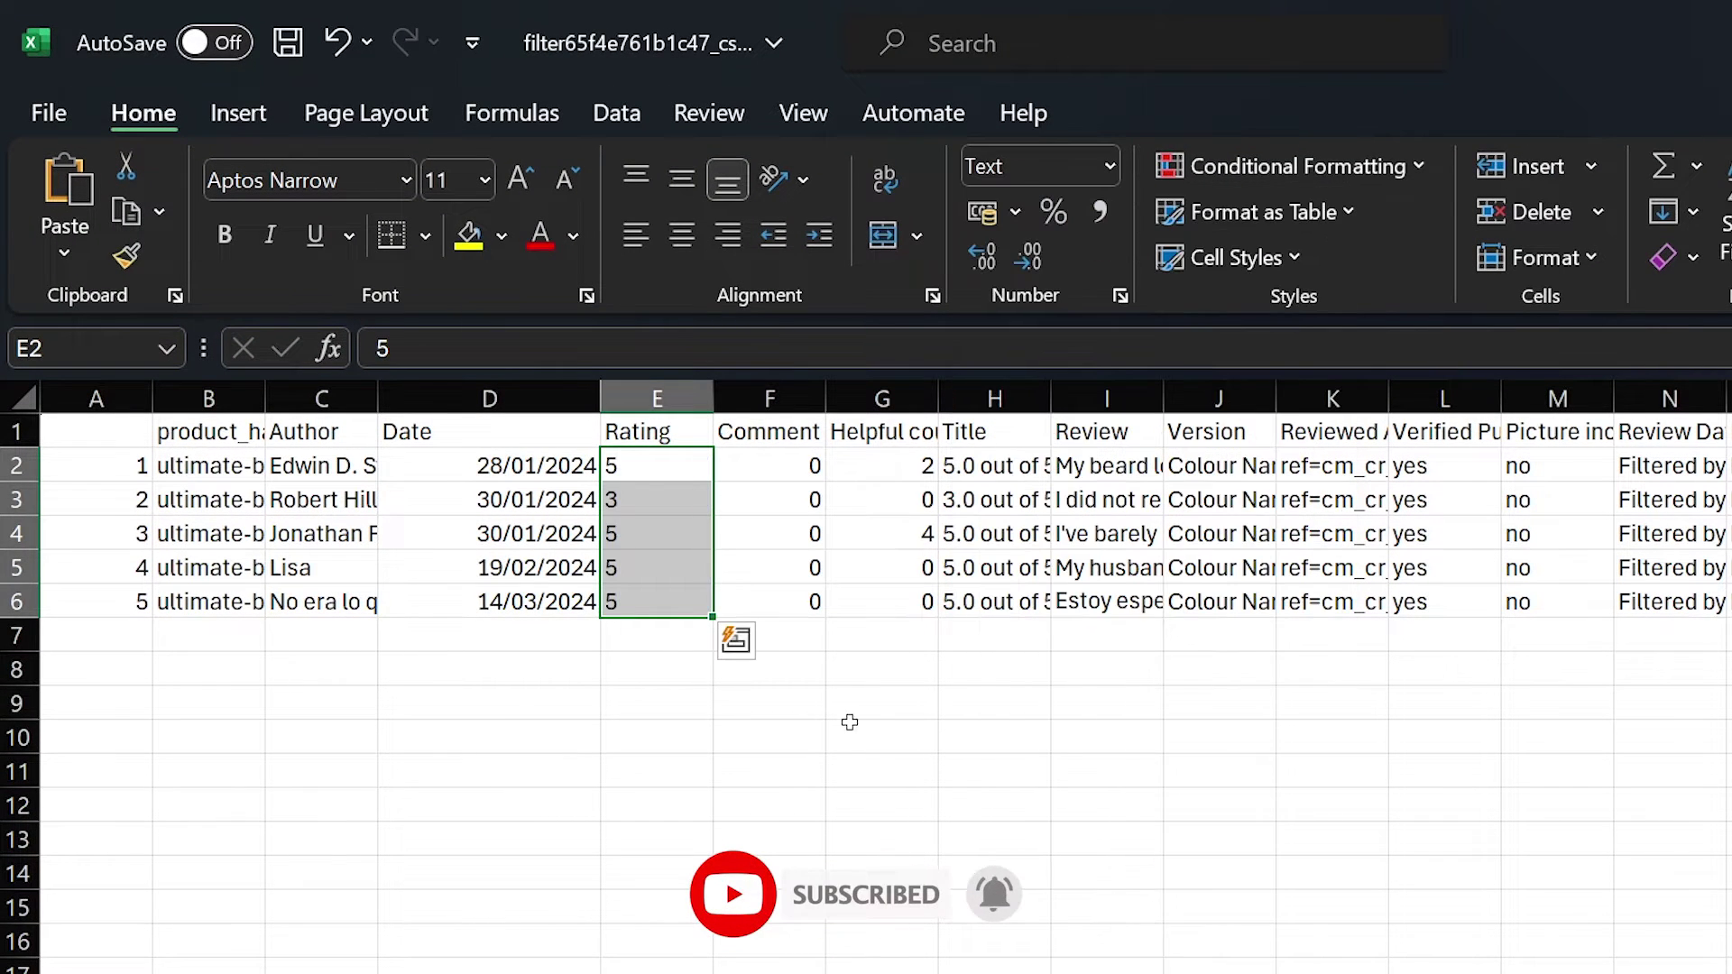
pyautogui.click(867, 700)
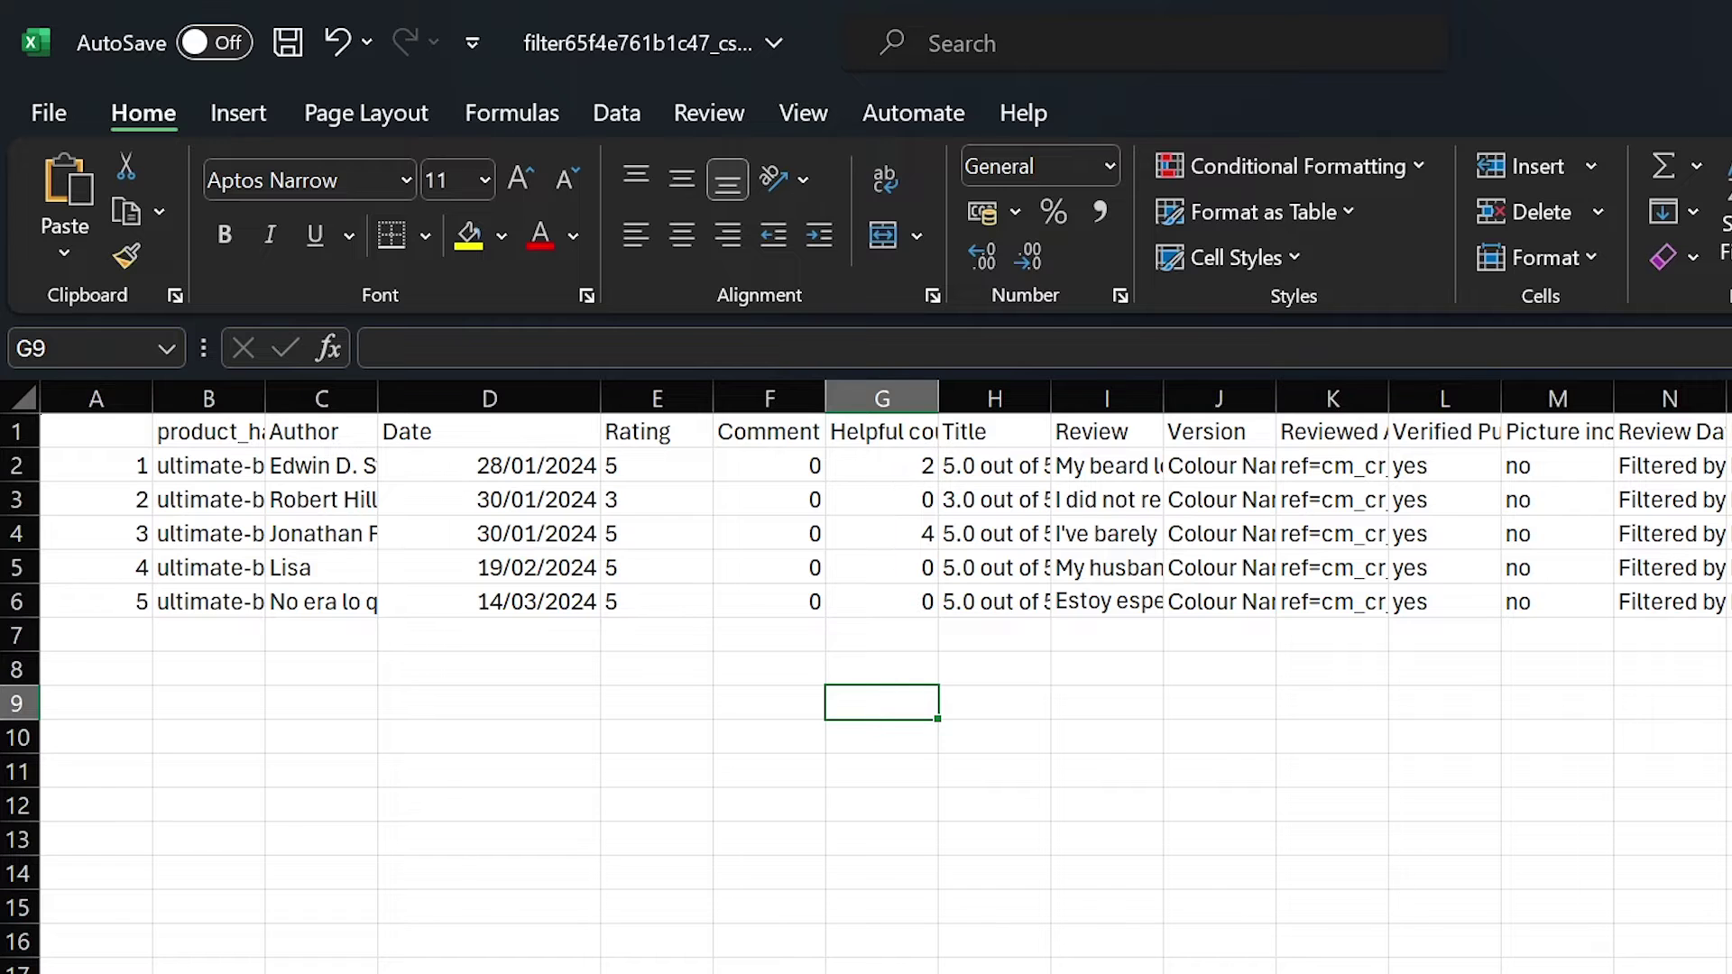
# Save the spreadsheet with Ctrl+S and again through File > Save.
pyautogui.hscroll(1, 884, 677)
pyautogui.click(812, 839)
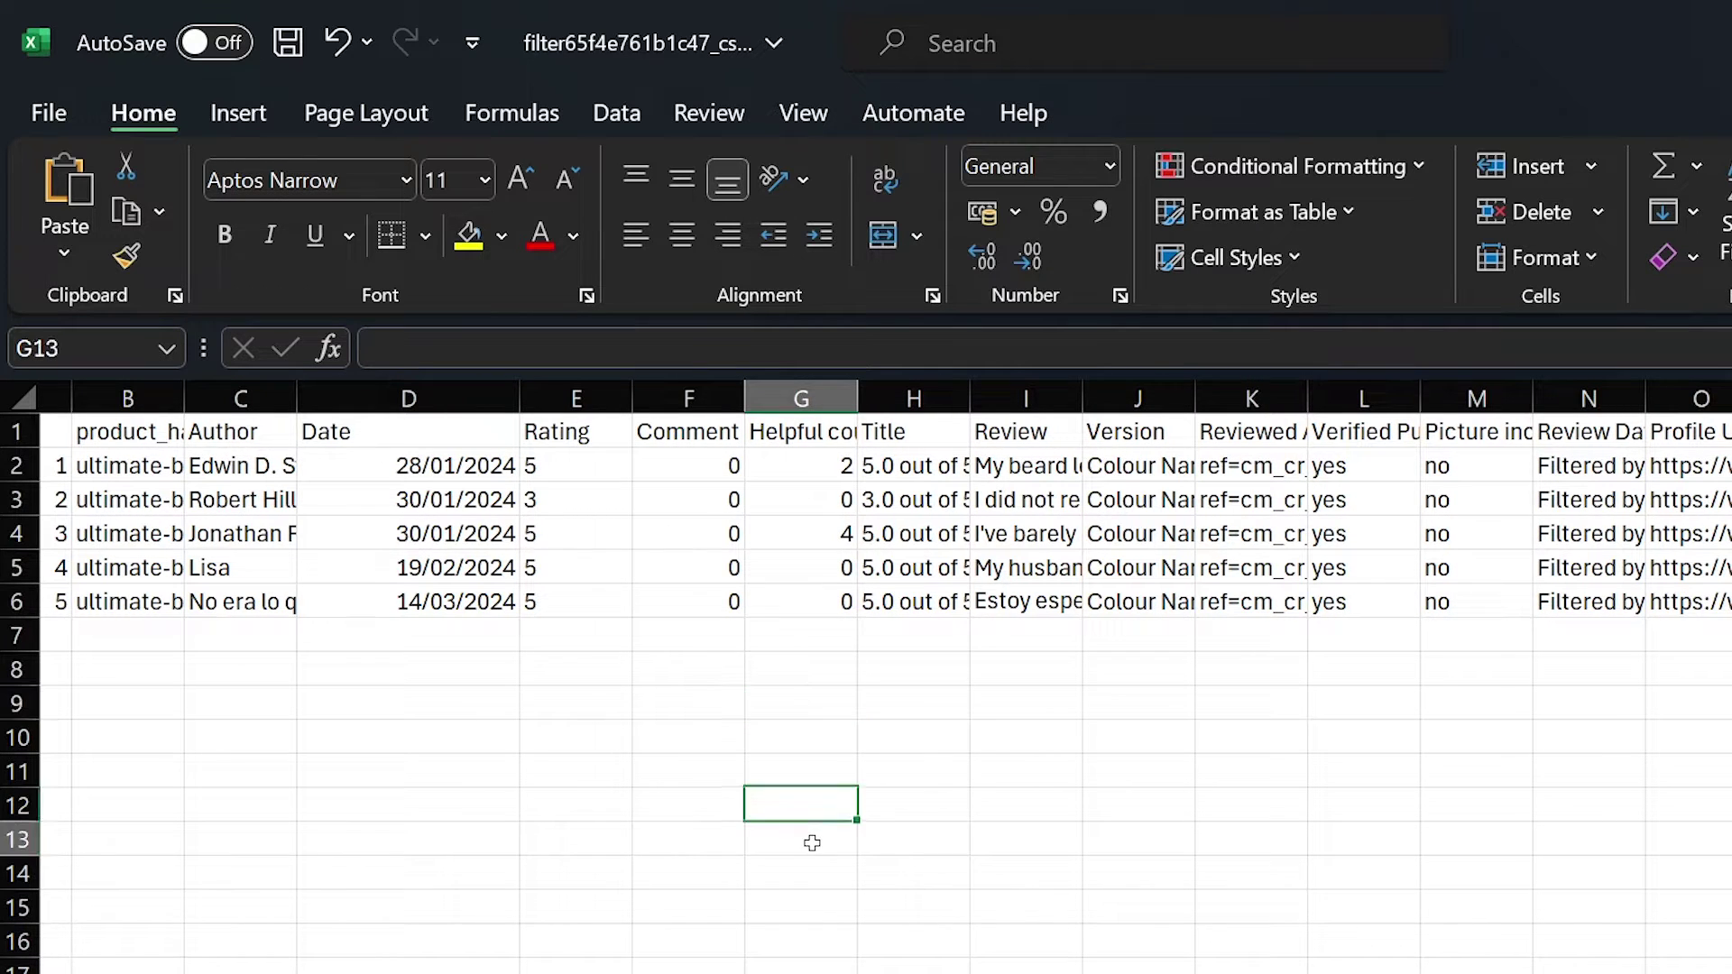
pyautogui.hotkey('ctrl', 's')
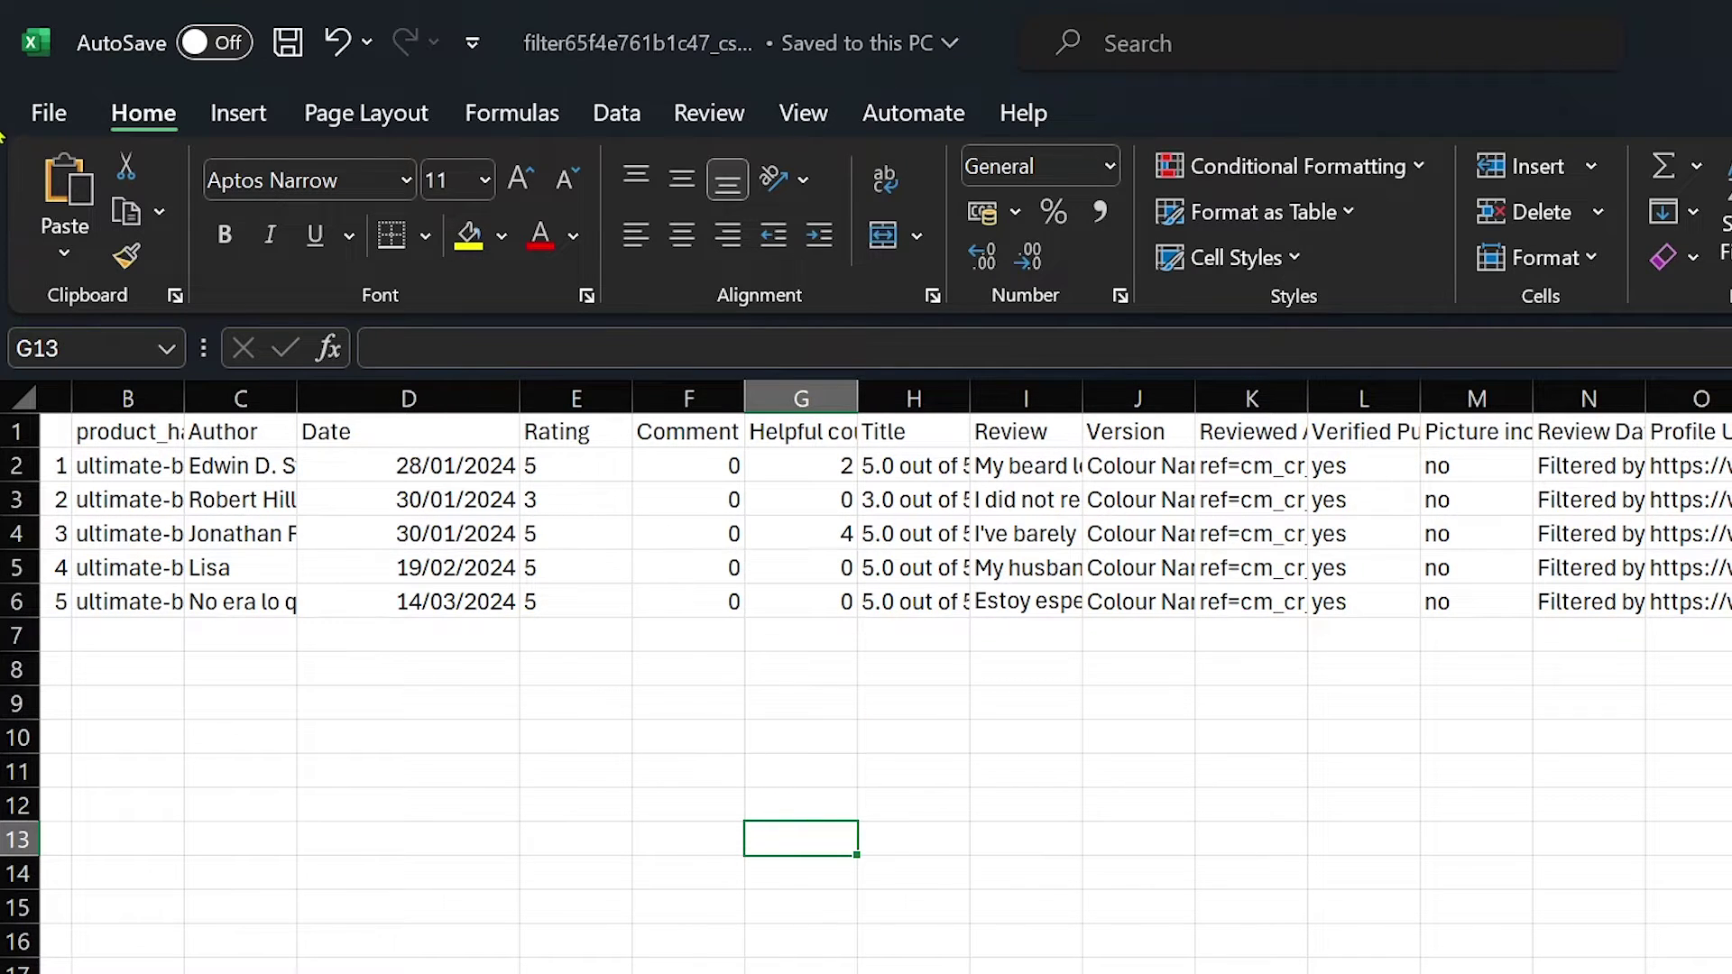
pyautogui.click(49, 113)
pyautogui.click(125, 603)
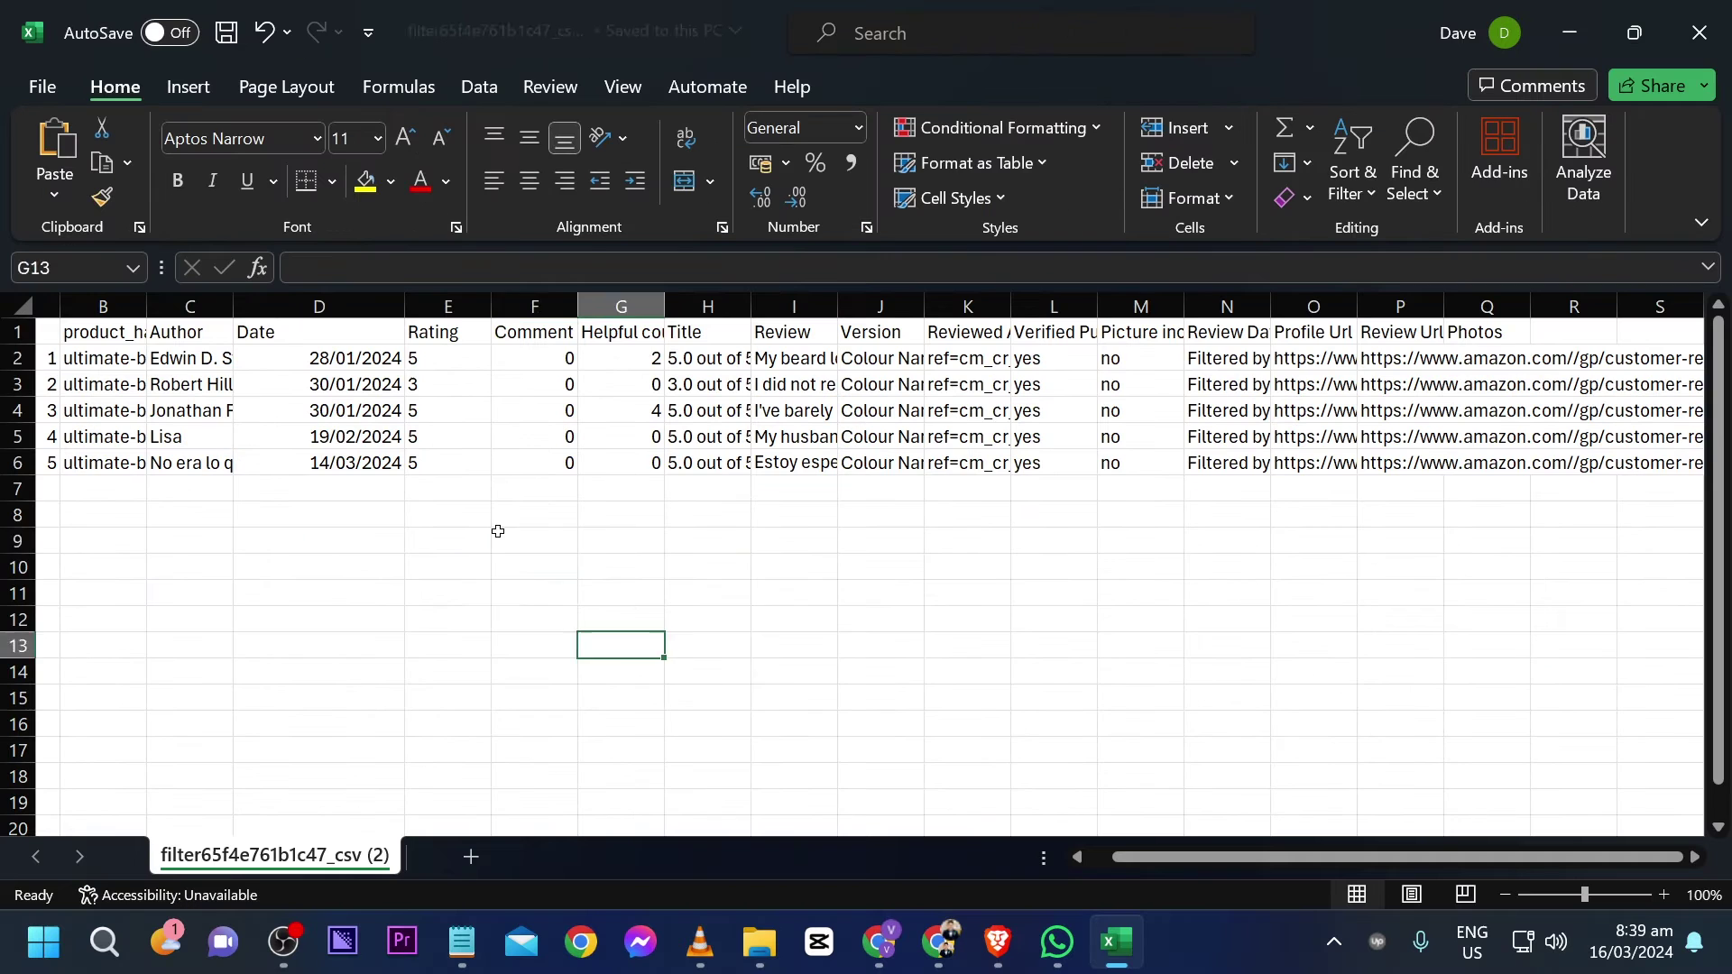
pyautogui.click(878, 942)
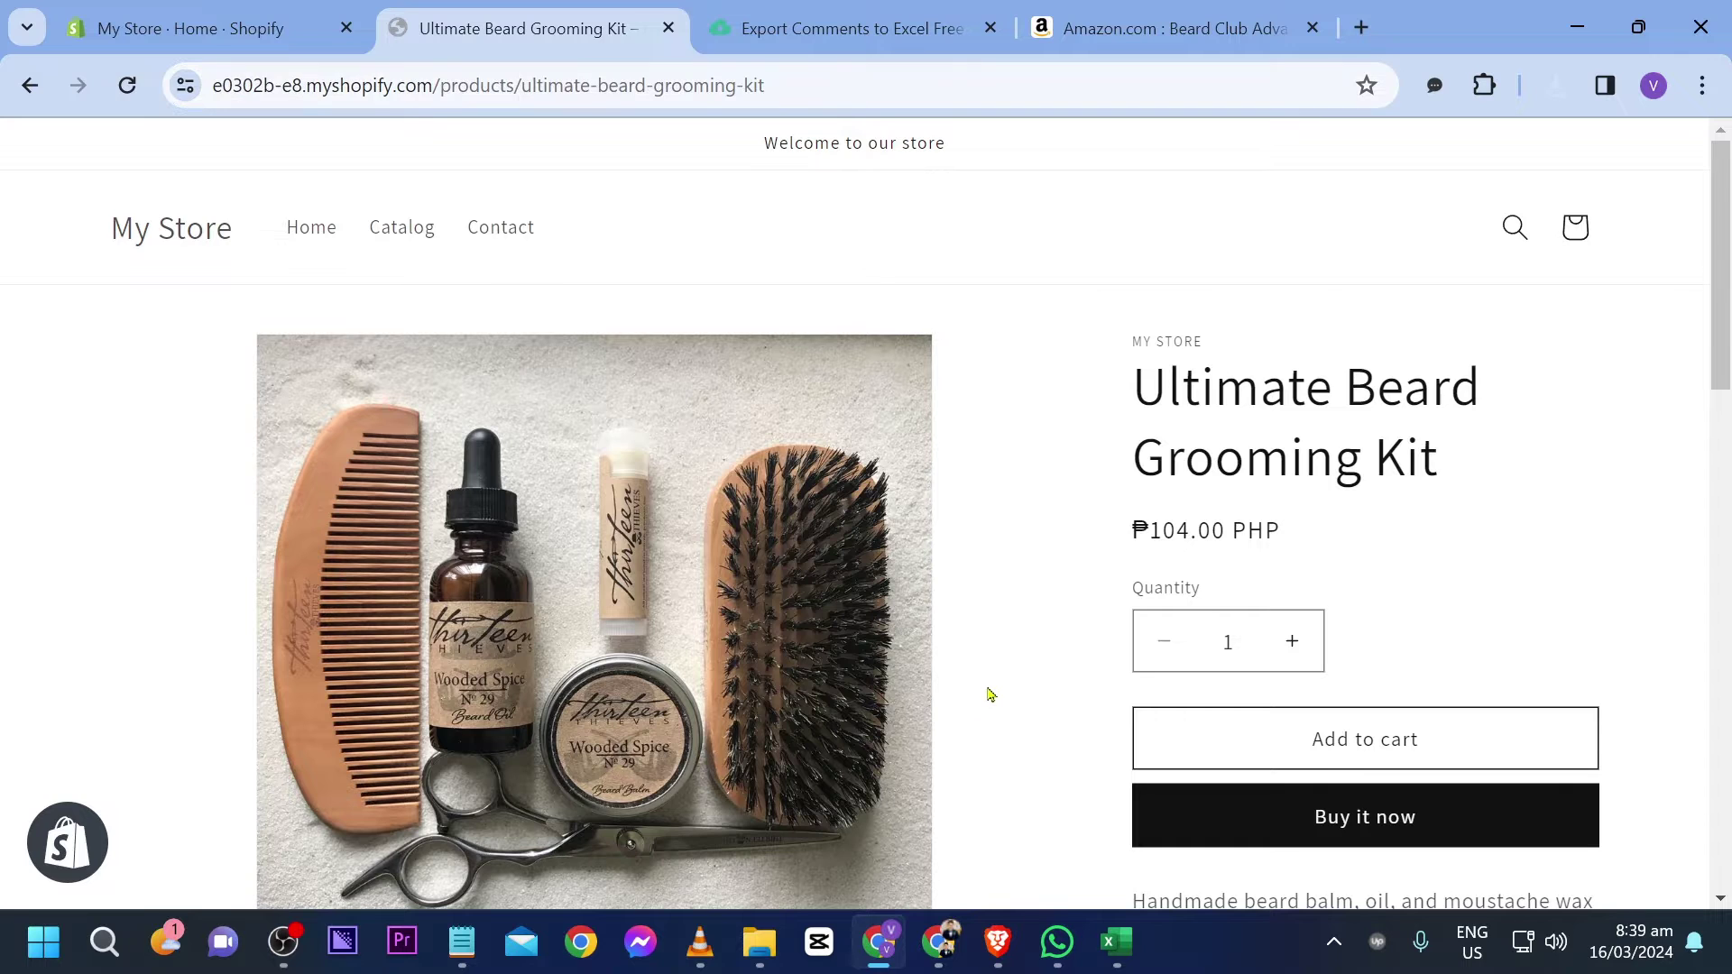
# Search the Shopify admin for judge.me and start installing Judge.me Product Reviews.
pyautogui.click(250, 11)
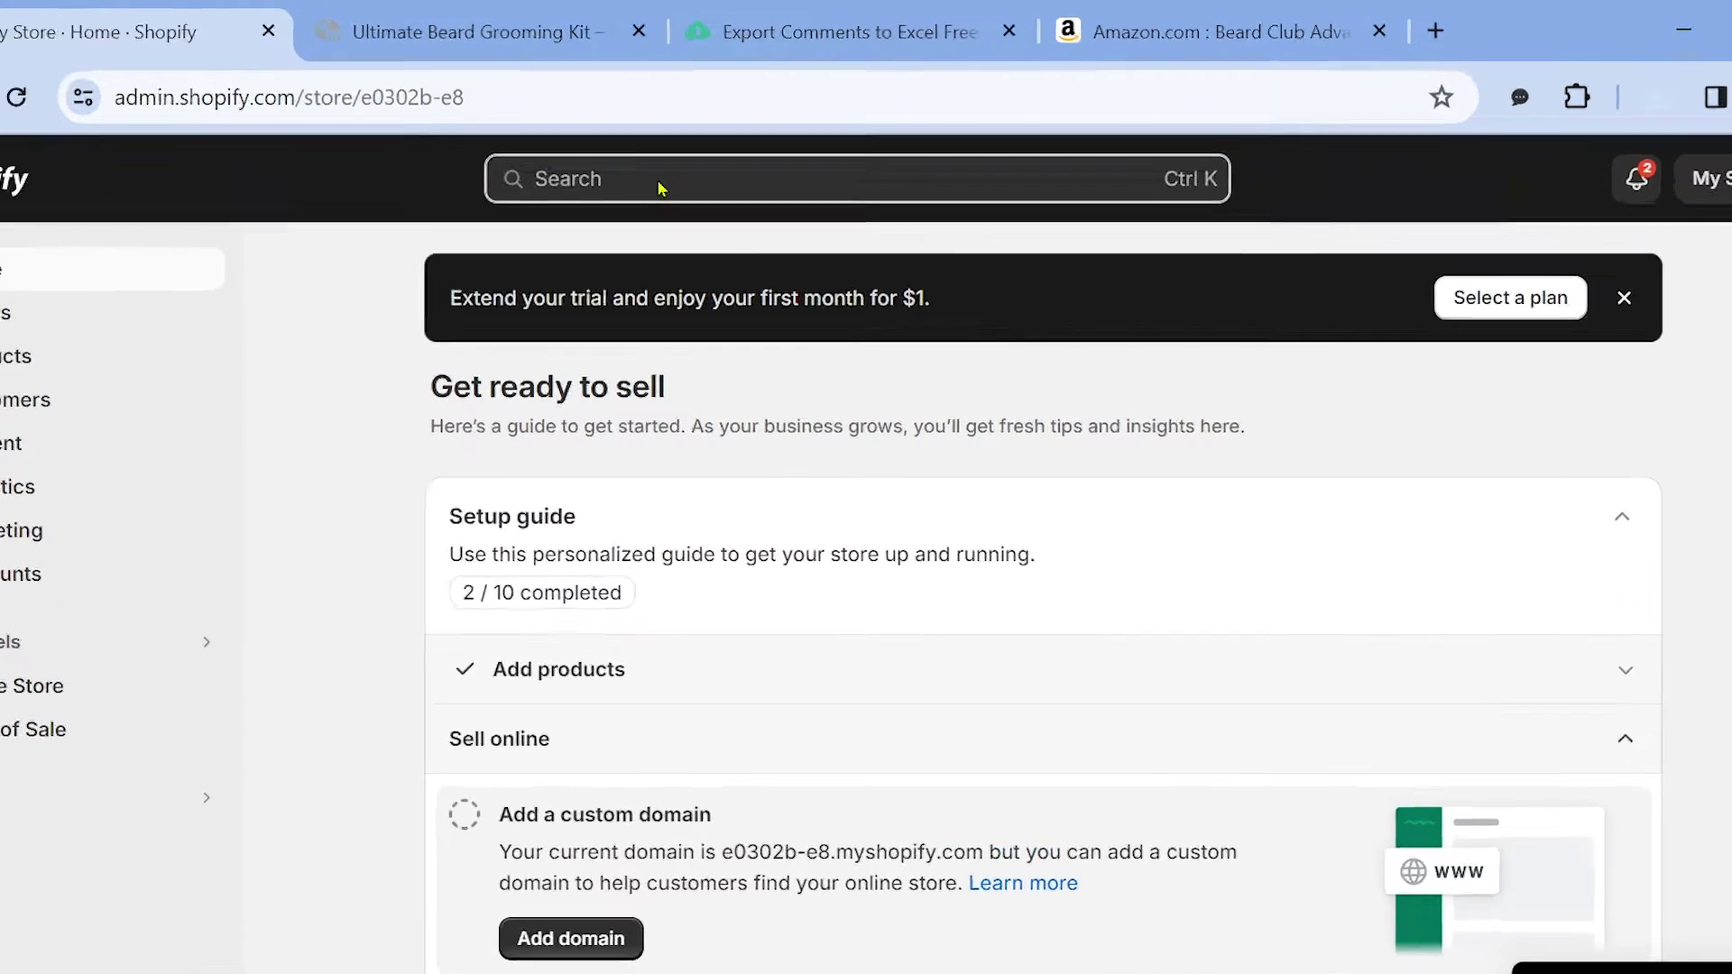
pyautogui.click(686, 157)
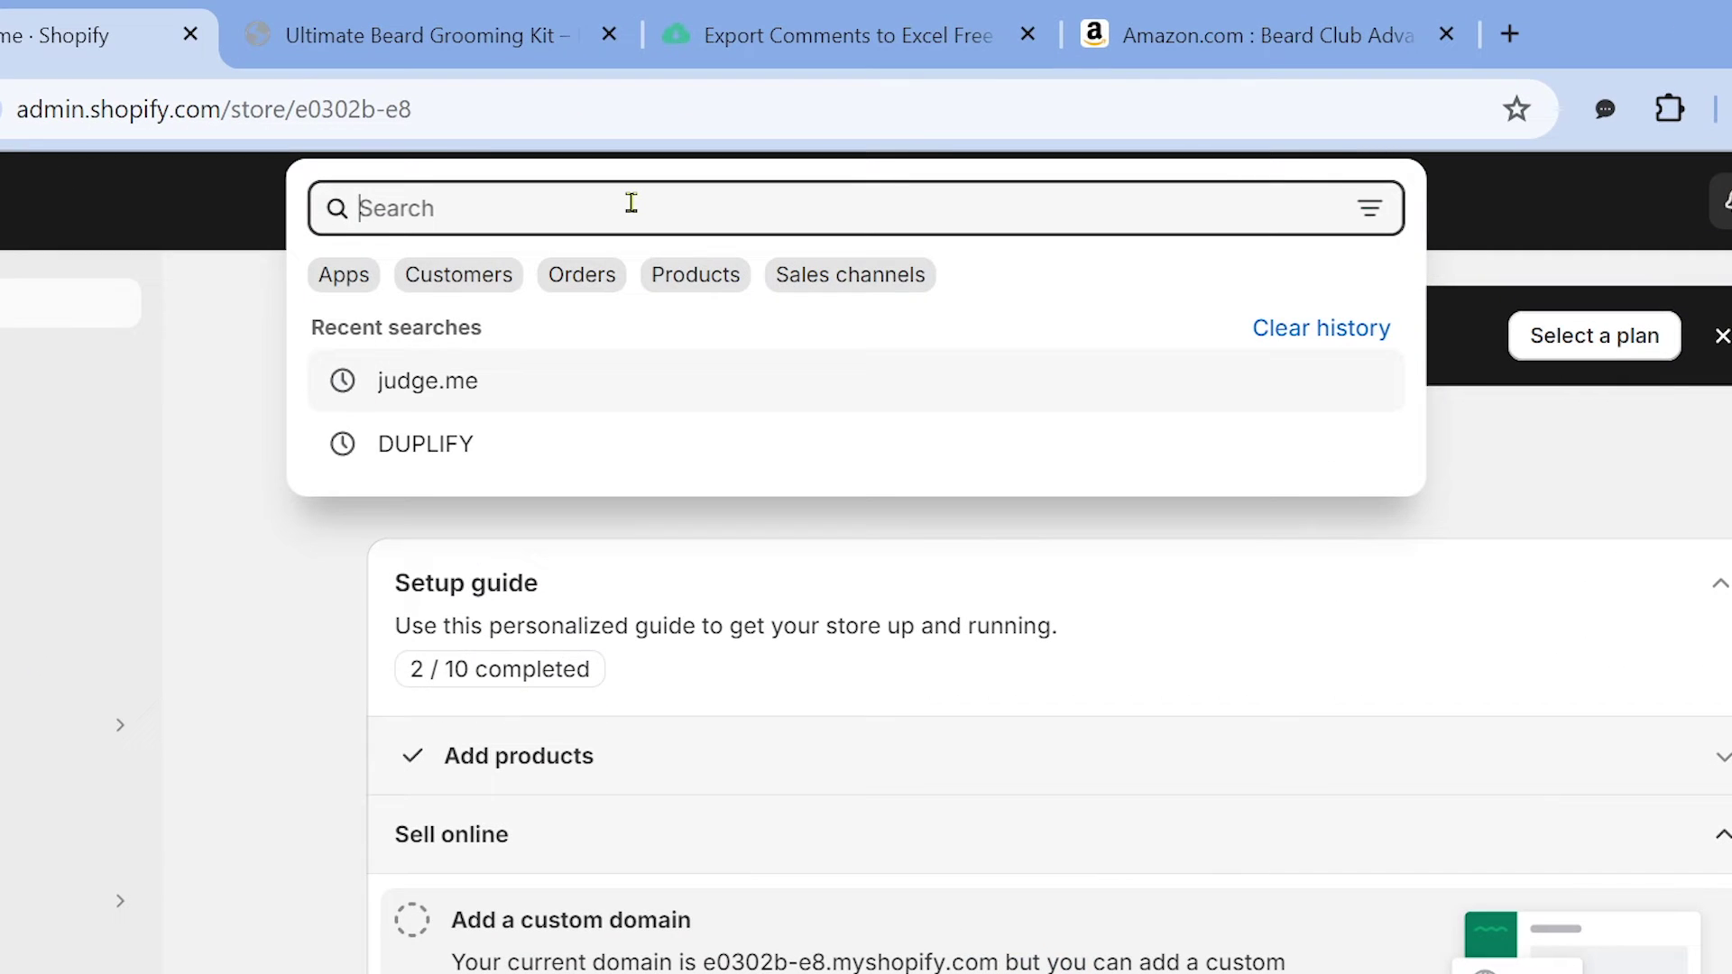
pyautogui.click(466, 388)
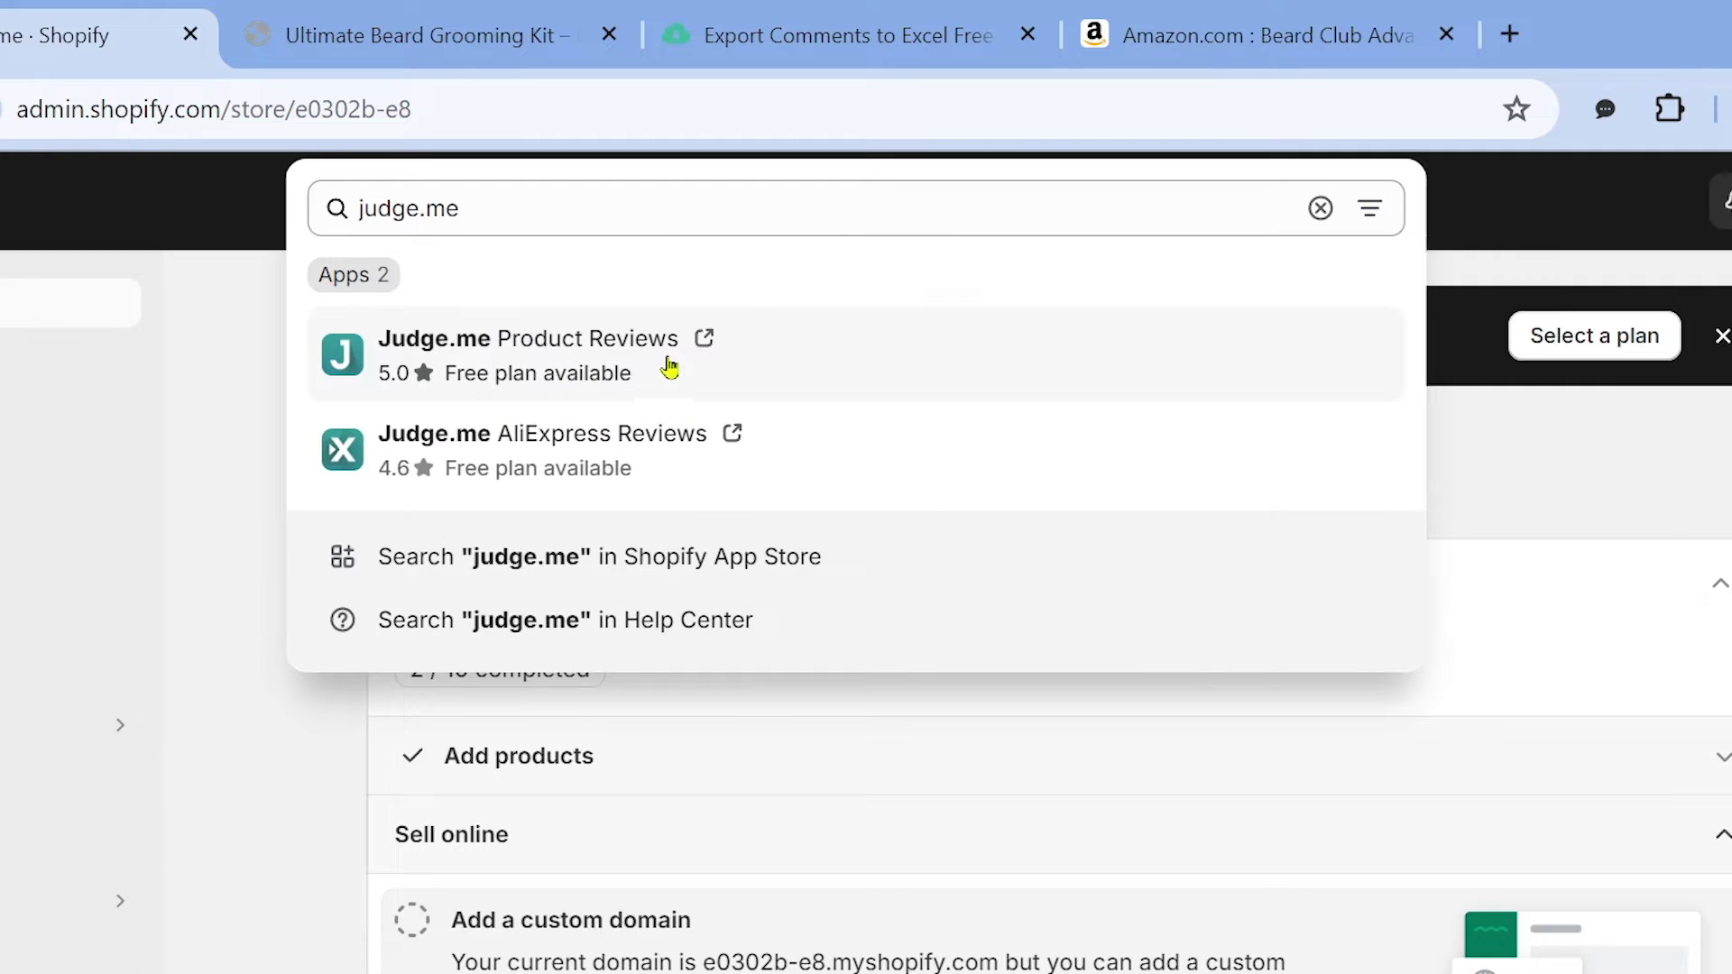
pyautogui.click(511, 357)
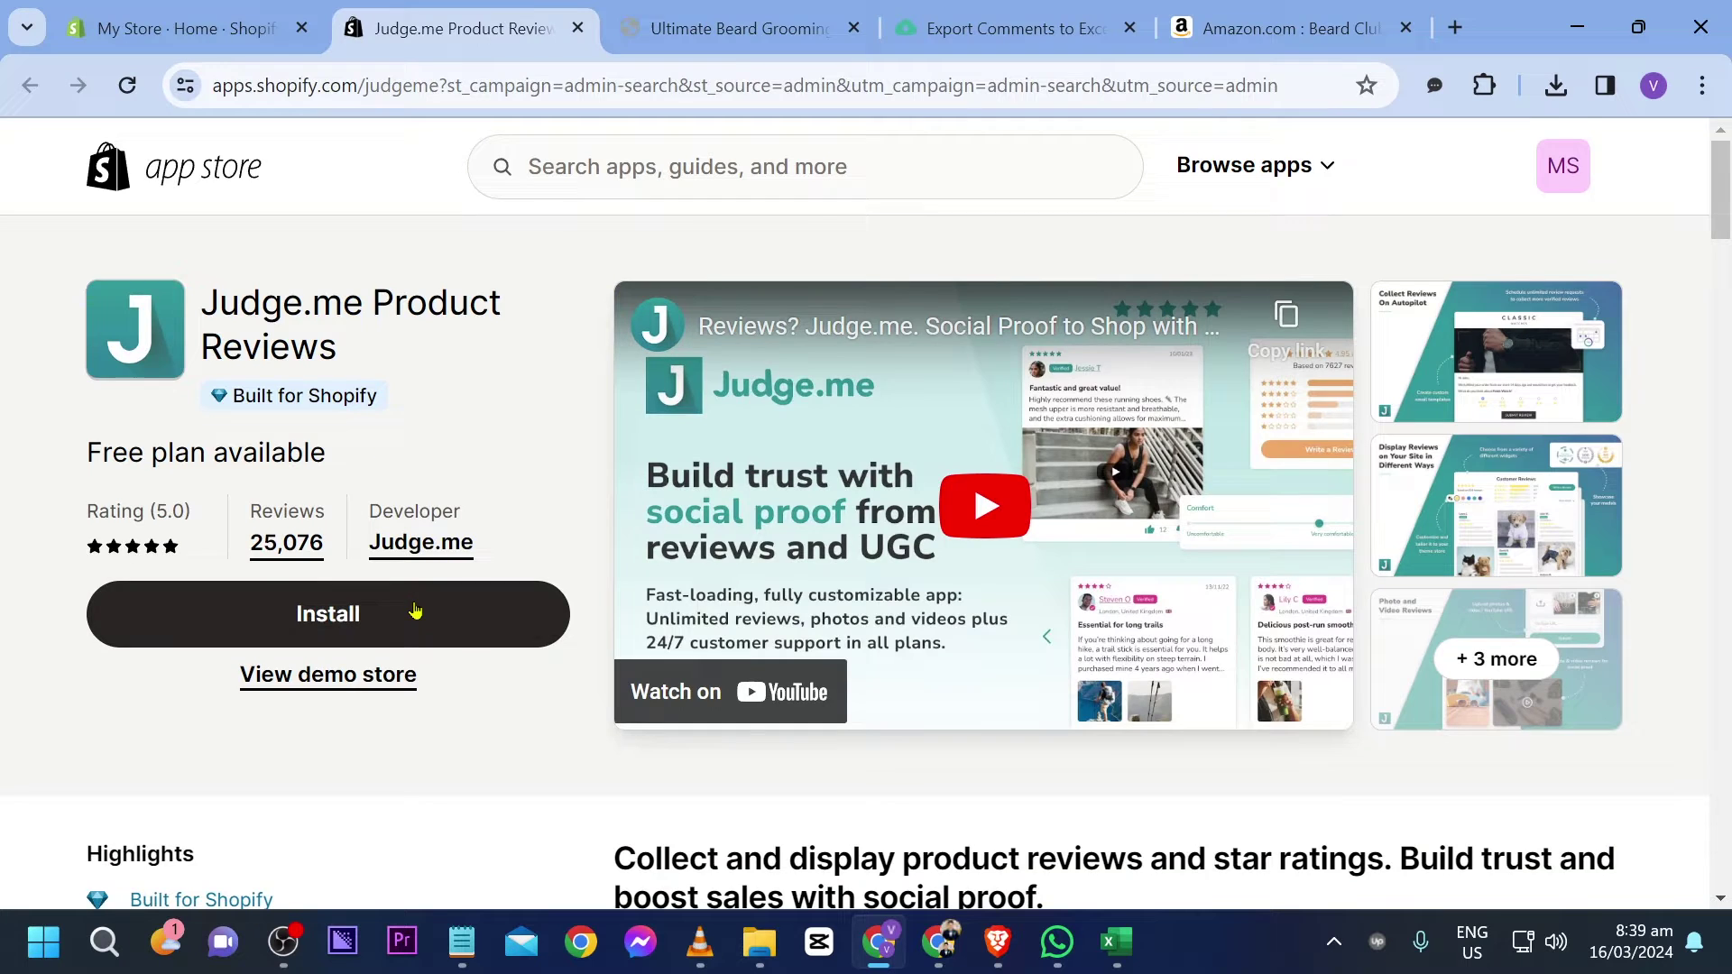
pyautogui.click(414, 611)
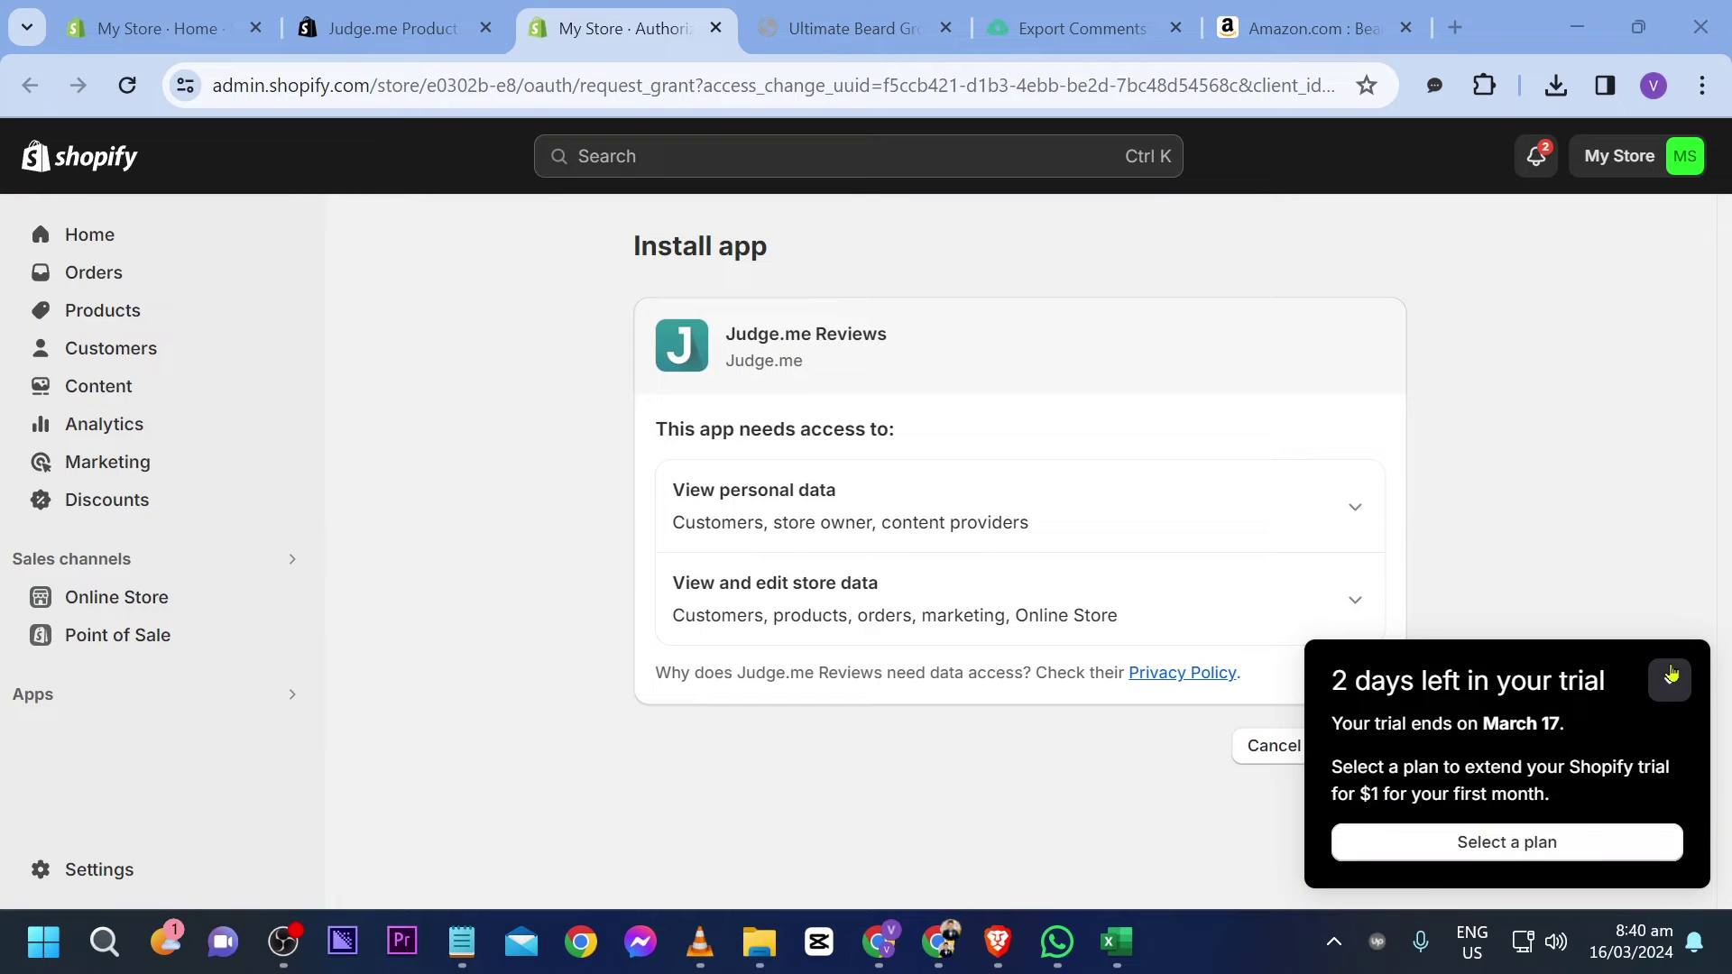
pyautogui.click(1671, 673)
# Grant Judge.me access, begin setup, and turn on its app embed in the theme editor.
pyautogui.click(1385, 743)
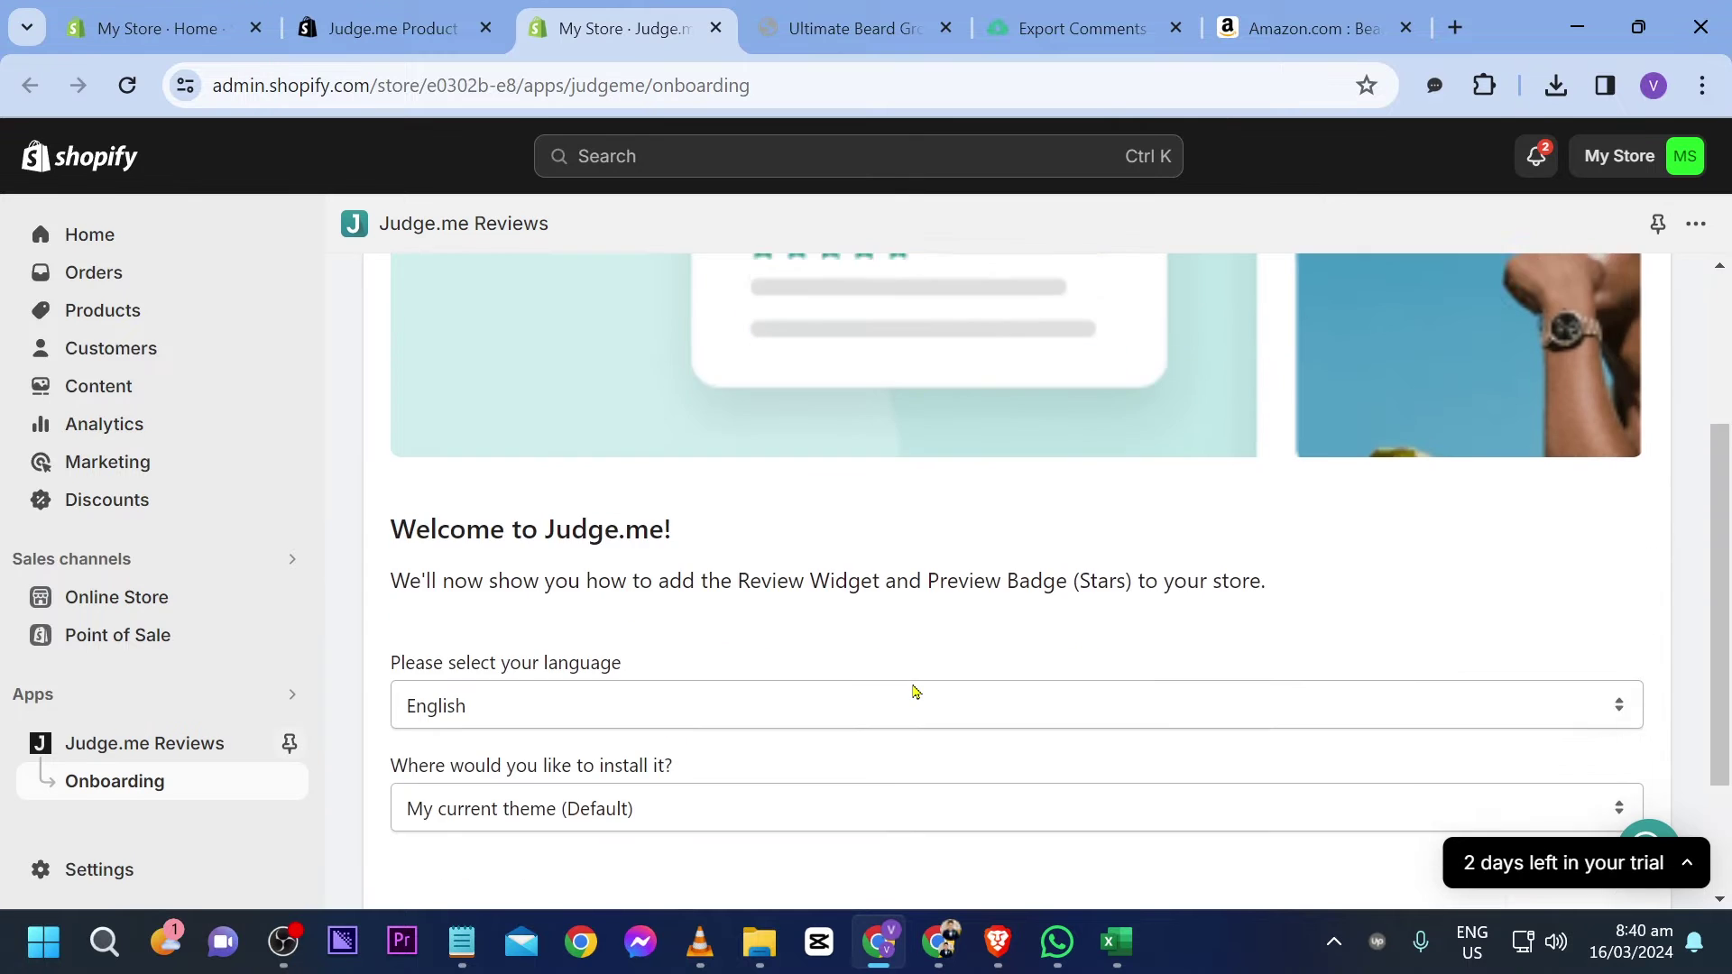
pyautogui.scroll(-3, 780, 694)
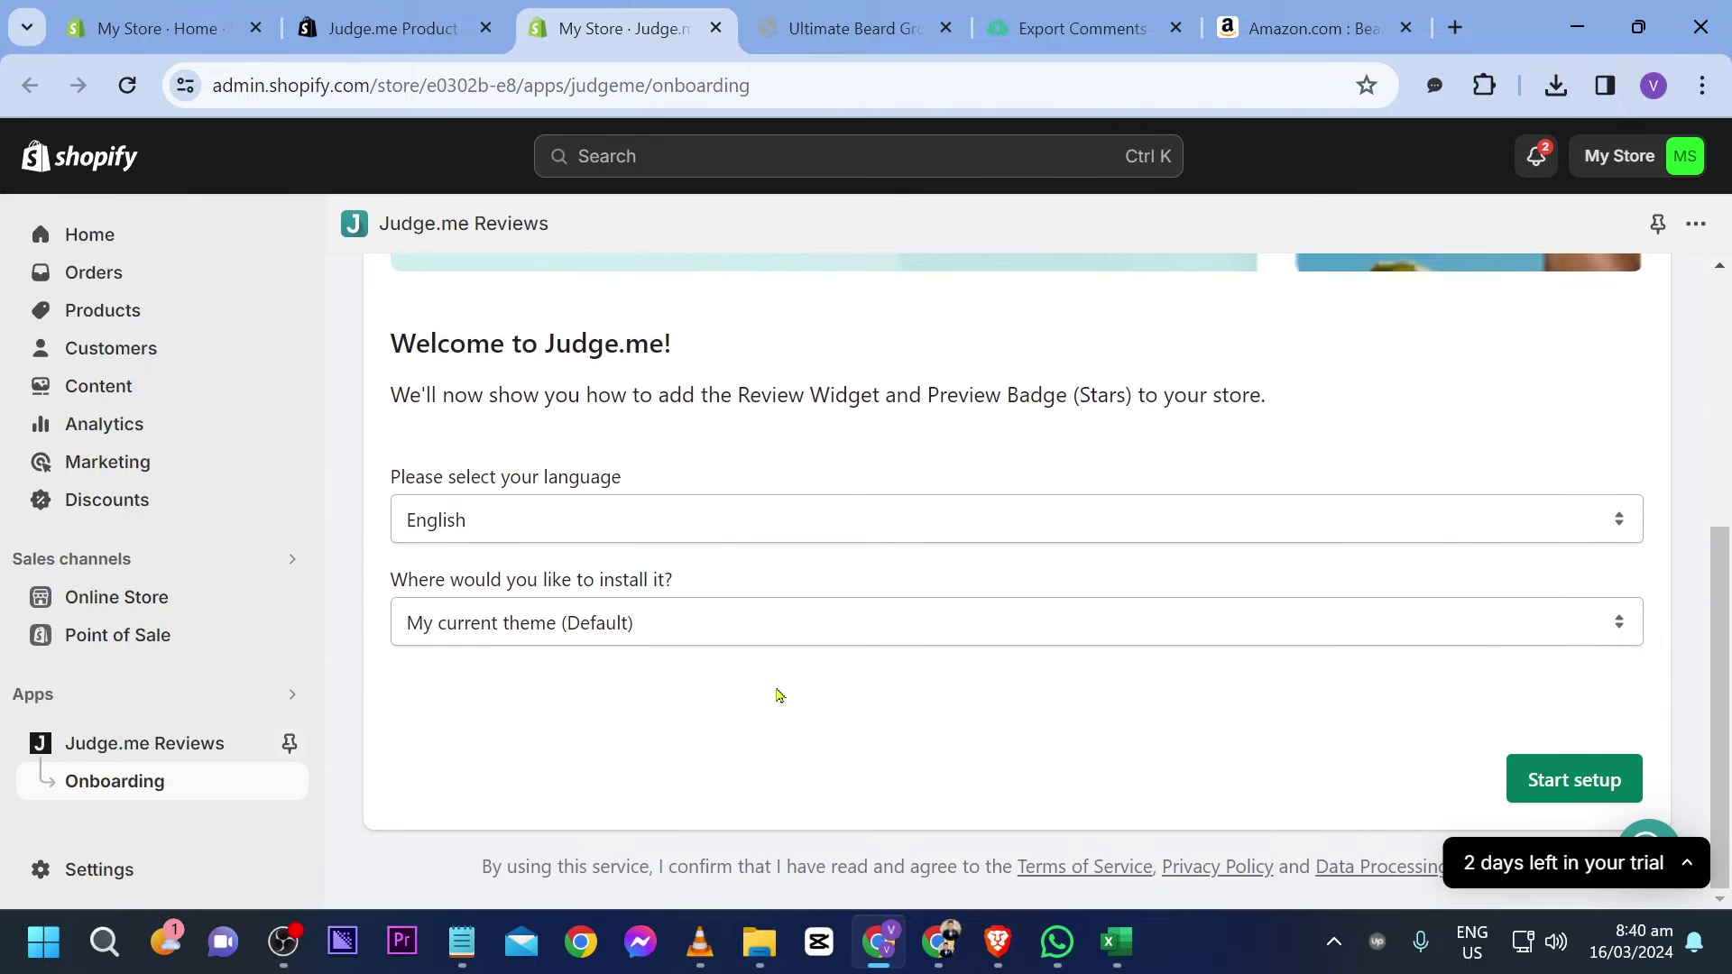
pyautogui.click(1592, 769)
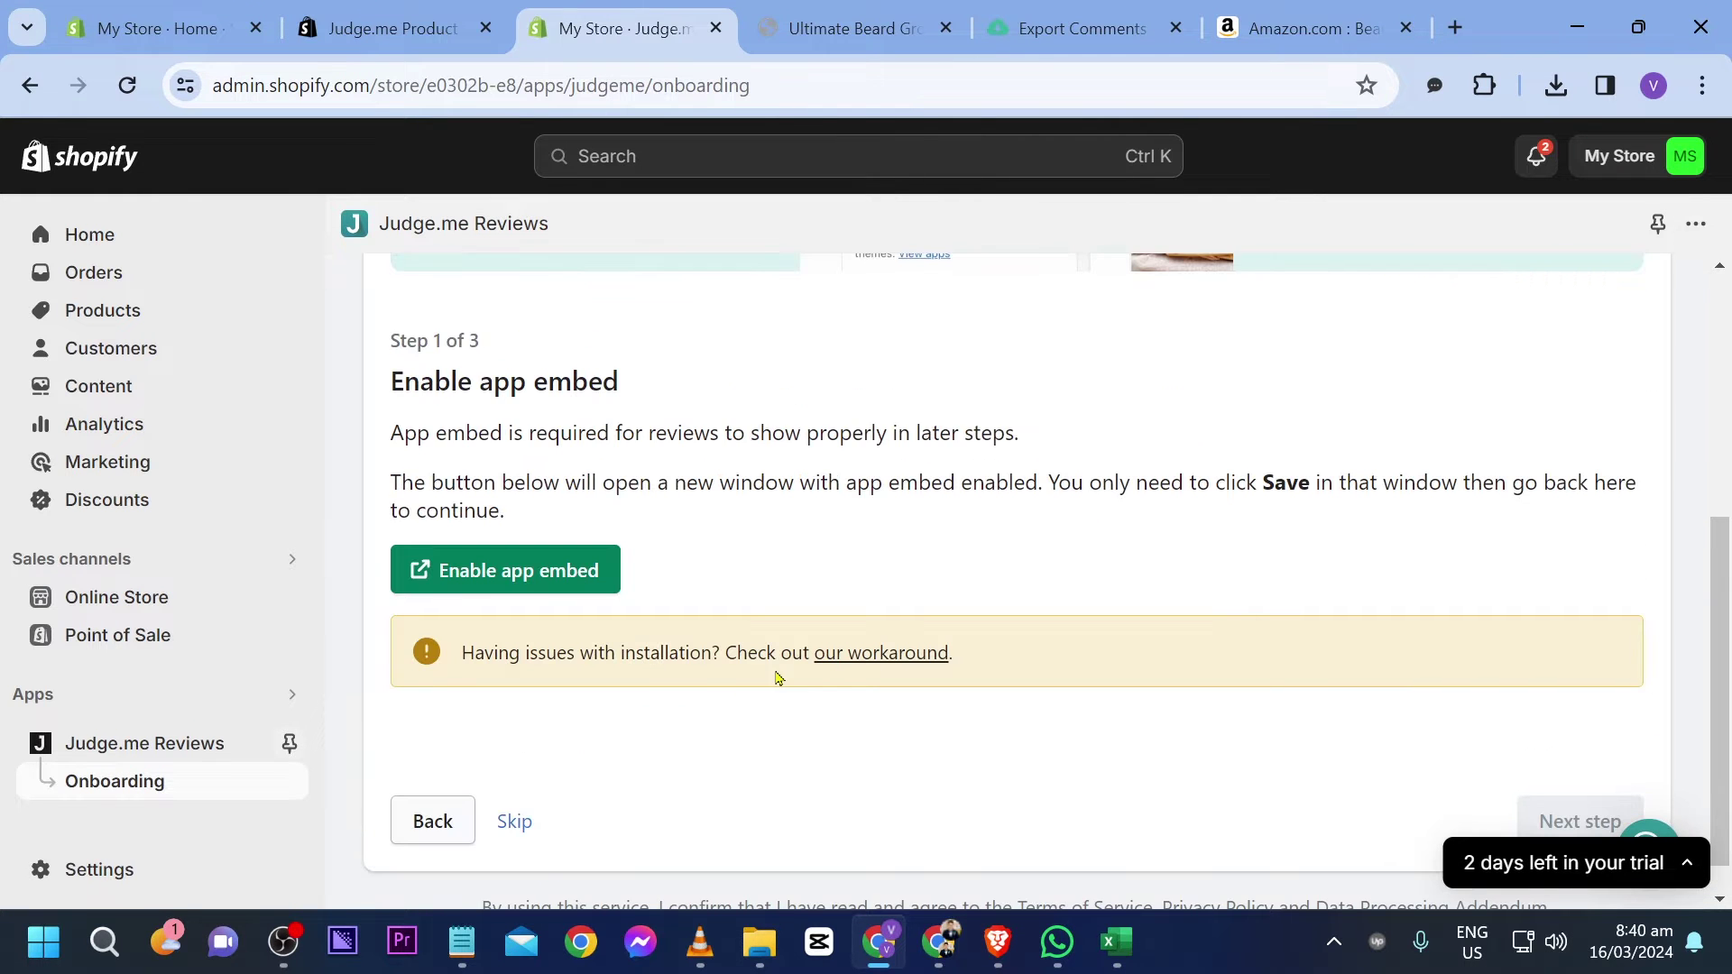
pyautogui.click(532, 582)
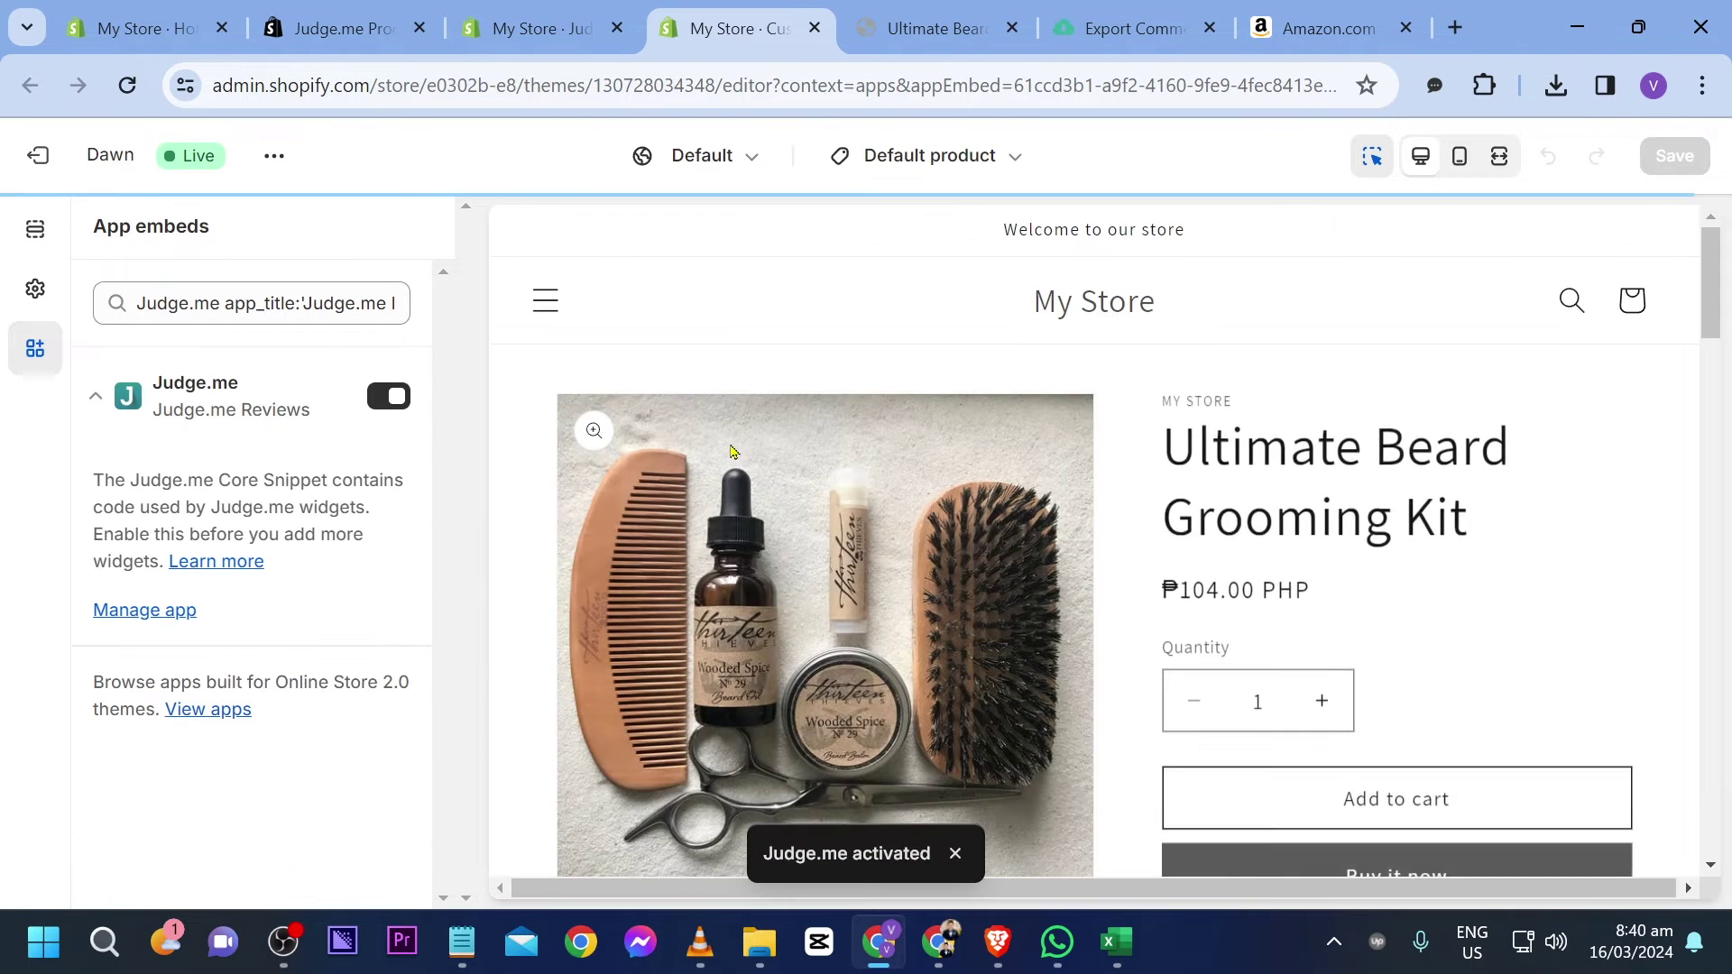
pyautogui.scroll(-5, 713, 469)
pyautogui.click(392, 403)
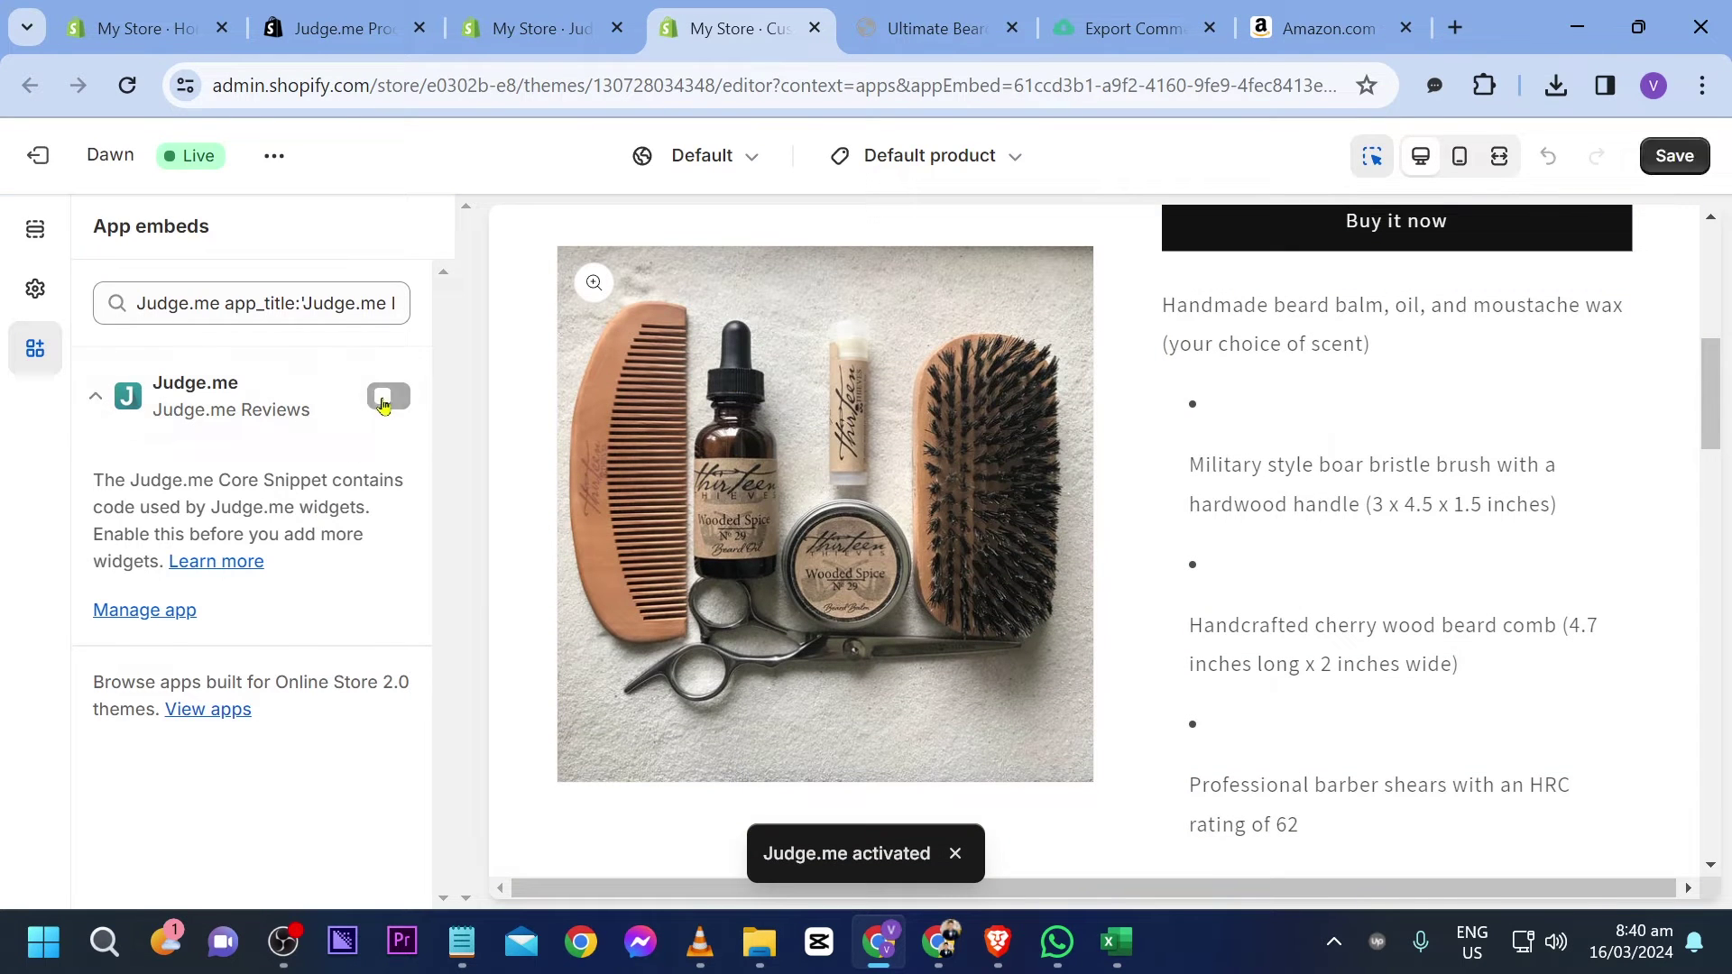
pyautogui.click(390, 398)
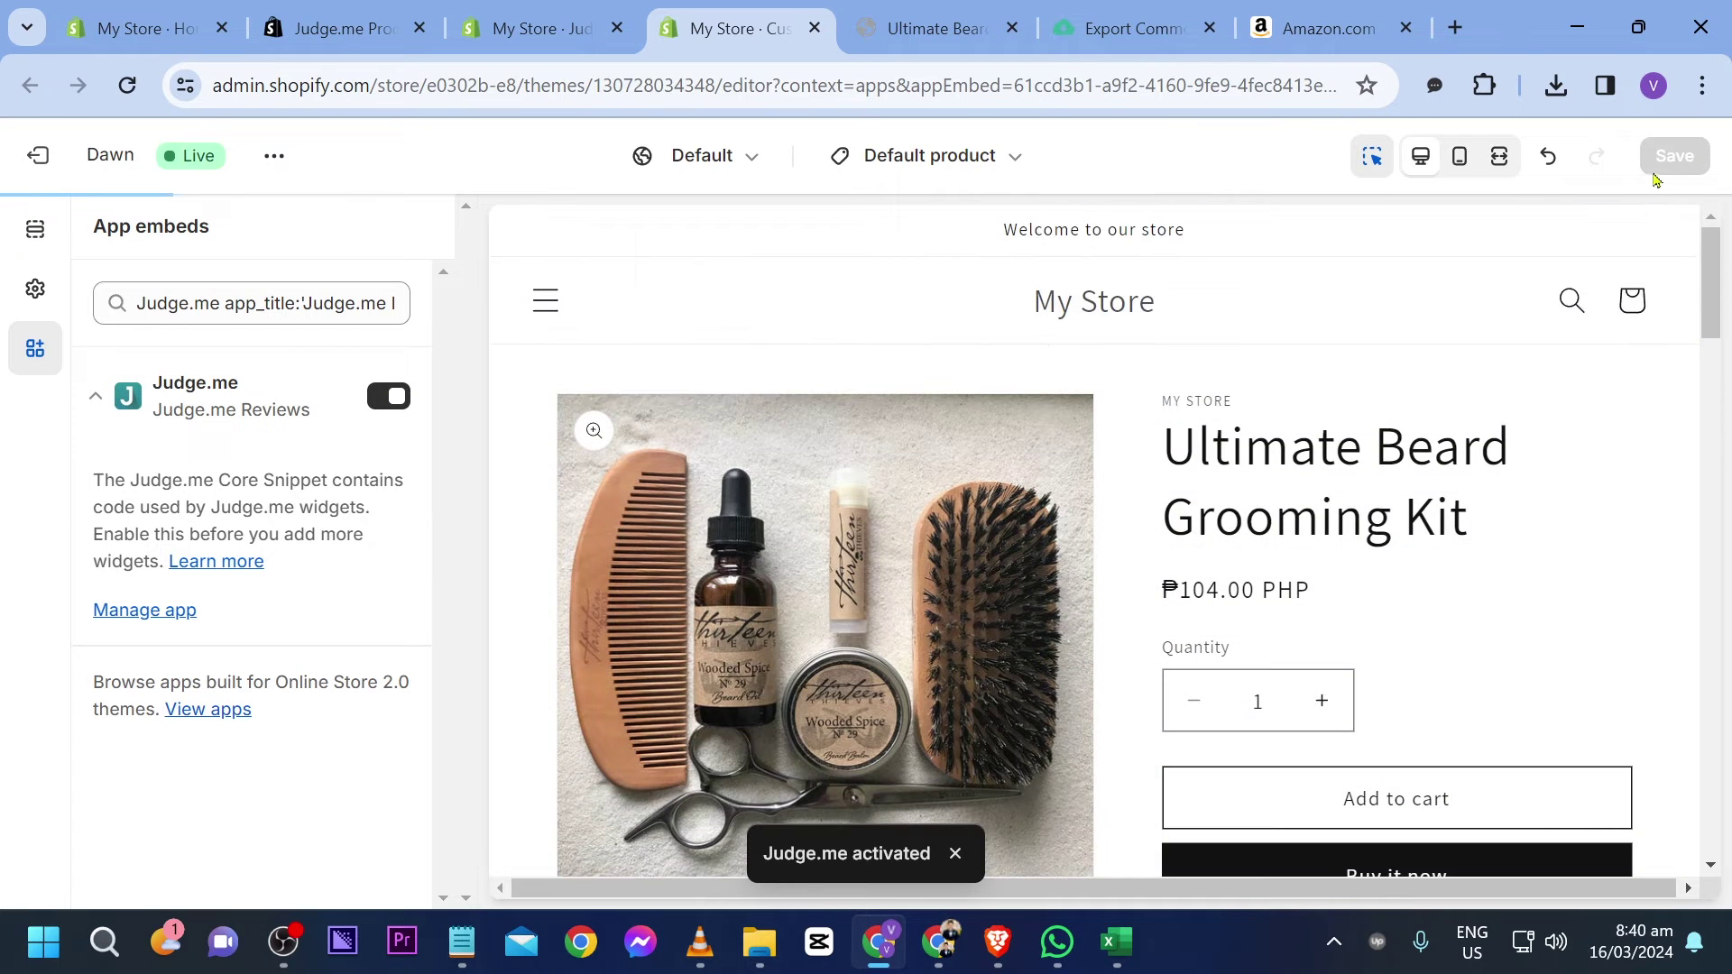
pyautogui.click(1673, 168)
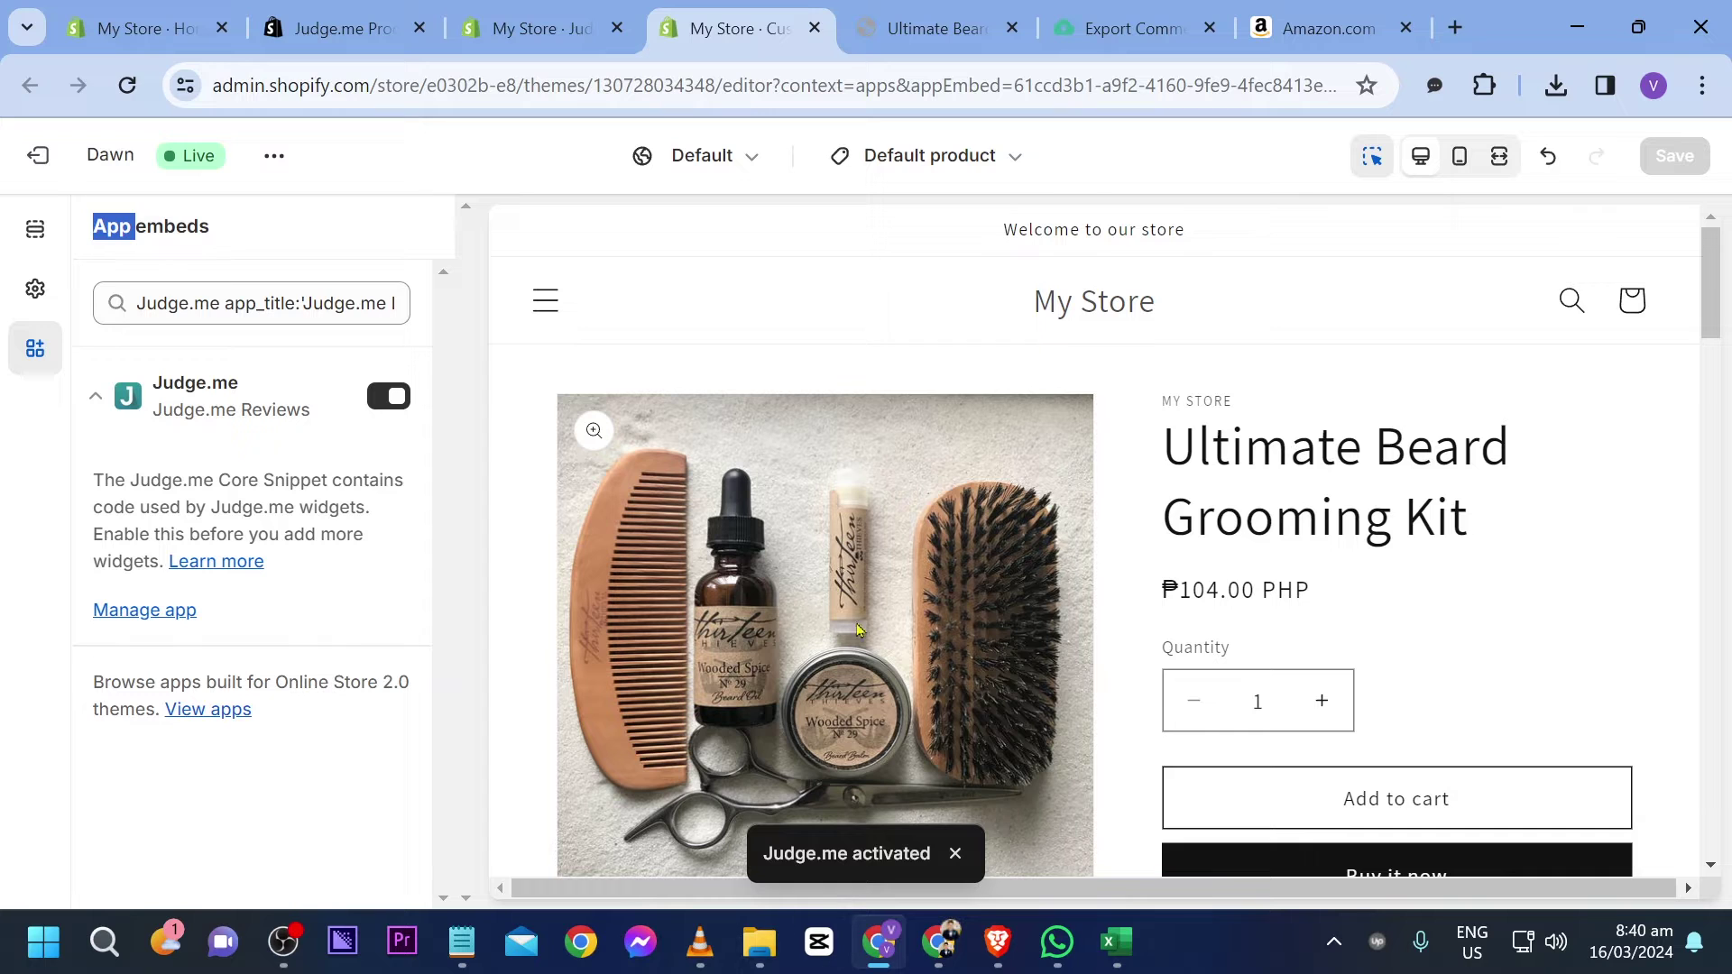
pyautogui.hotkey('ctrl', 'w')
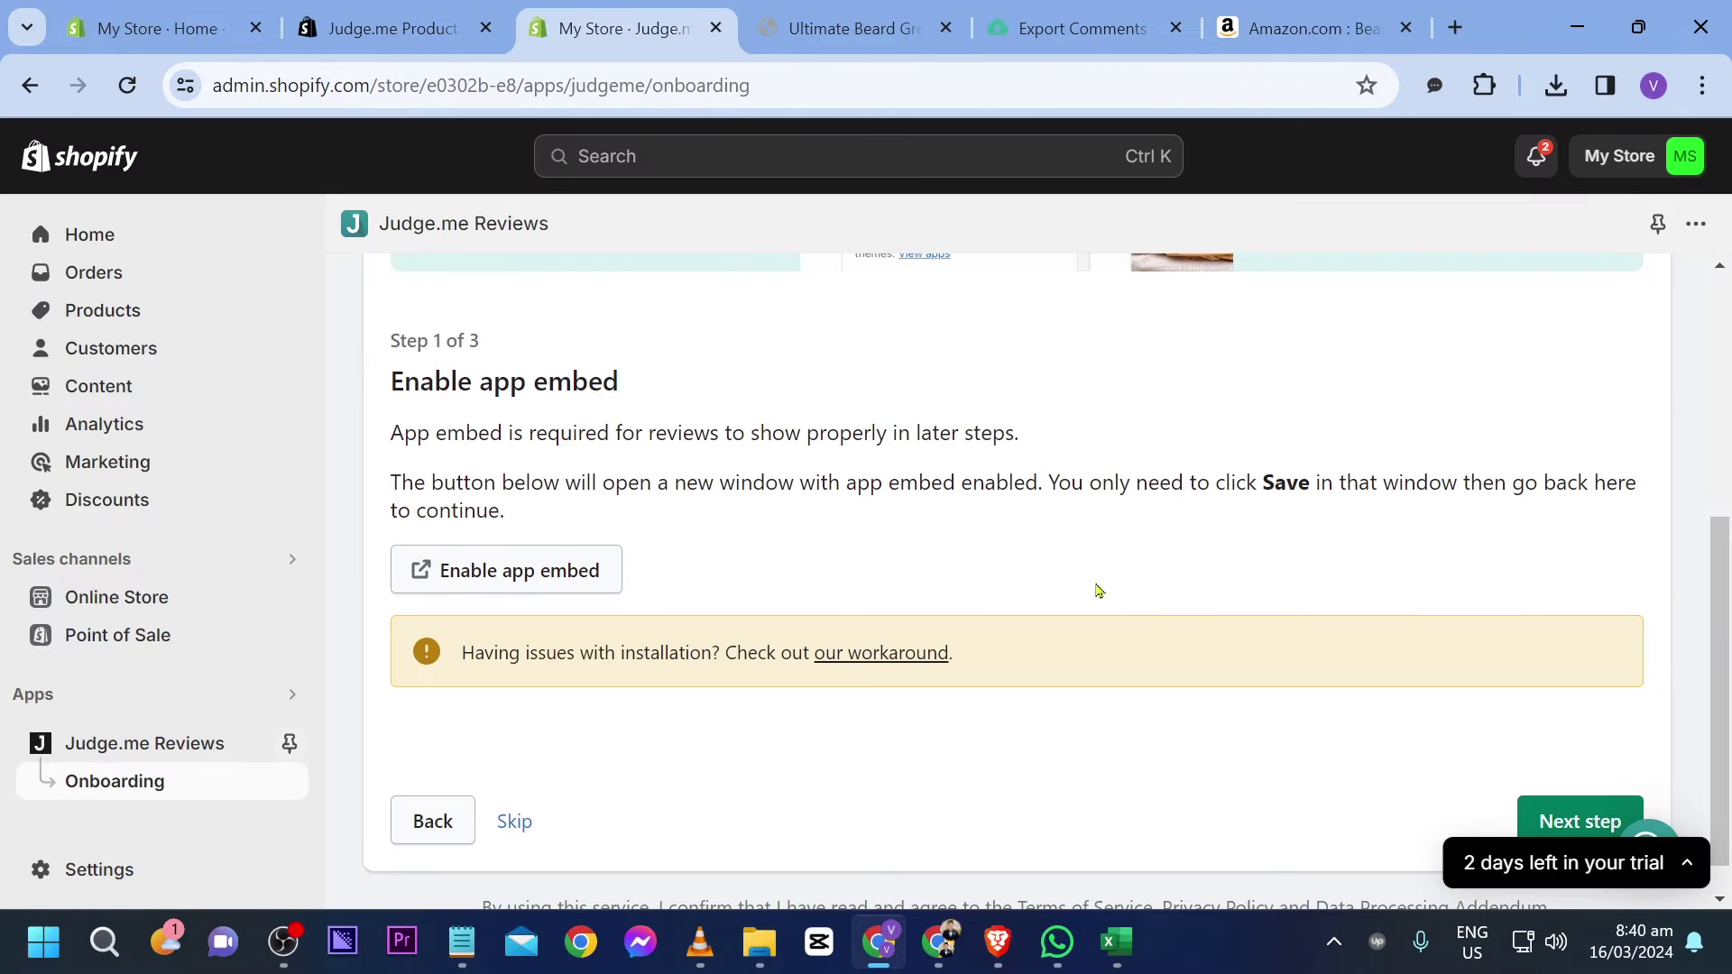
# Add the Judge.me Review Widget block to the Dawn product template and save the theme.
pyautogui.scroll(-1, 1099, 591)
pyautogui.click(1588, 786)
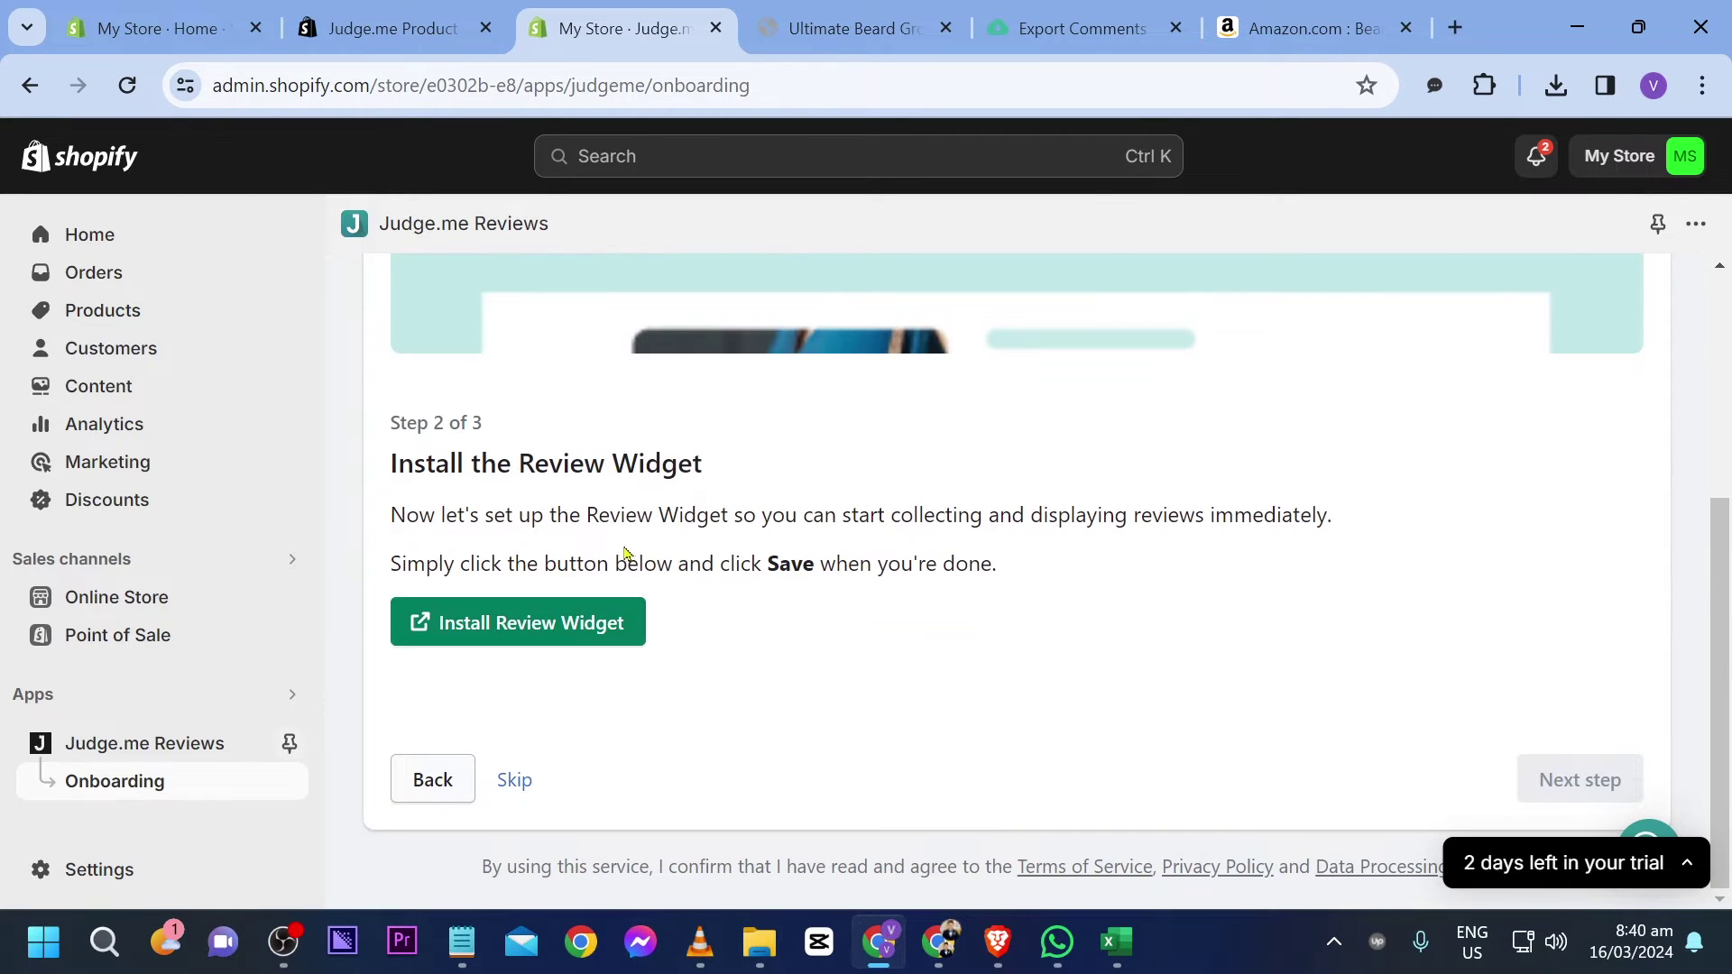
pyautogui.click(535, 638)
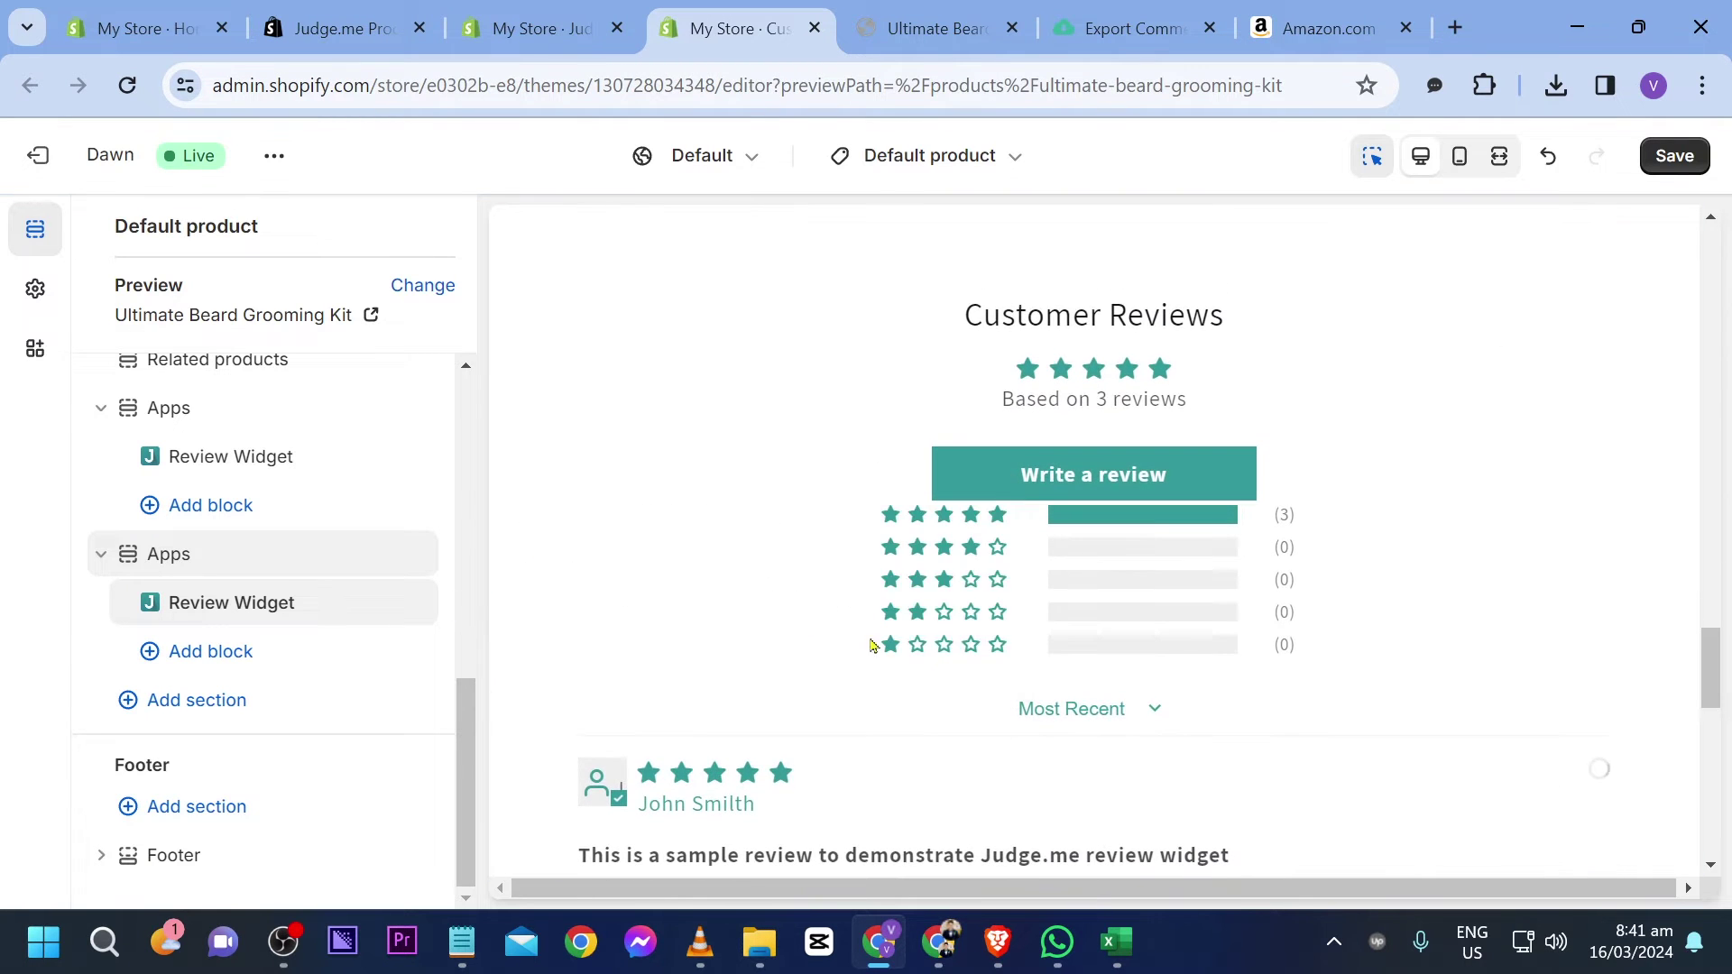
pyautogui.scroll(-10, 704, 587)
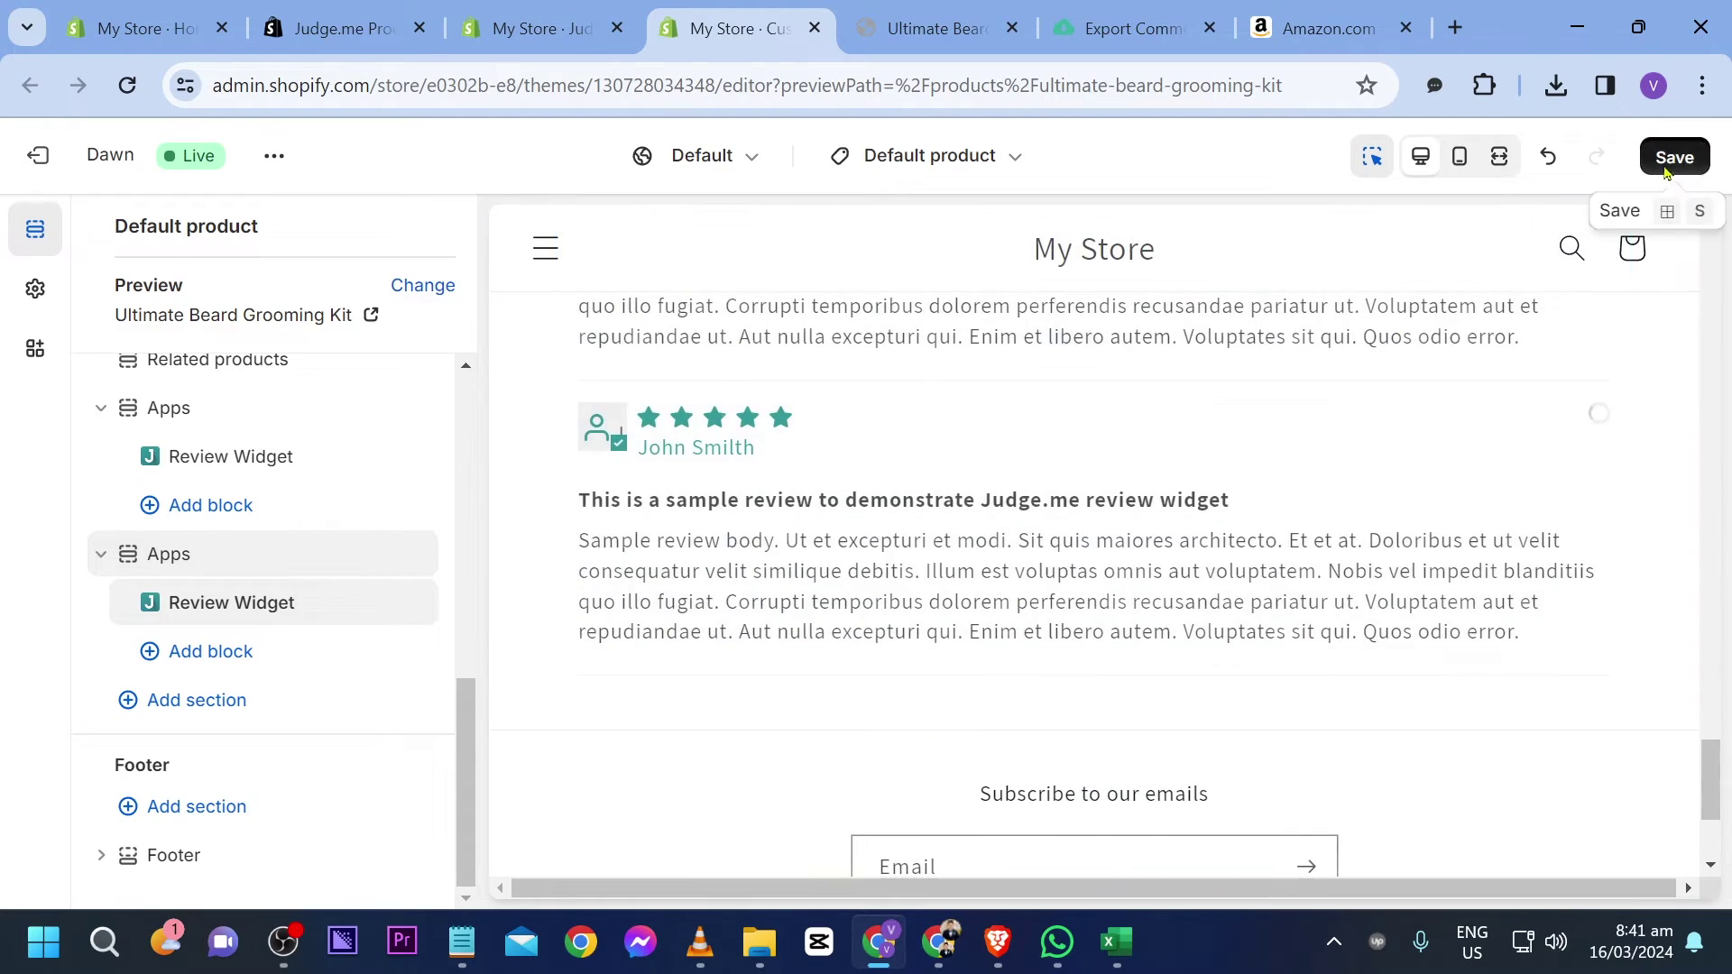
pyautogui.click(1668, 171)
pyautogui.scroll(-3, 727, 545)
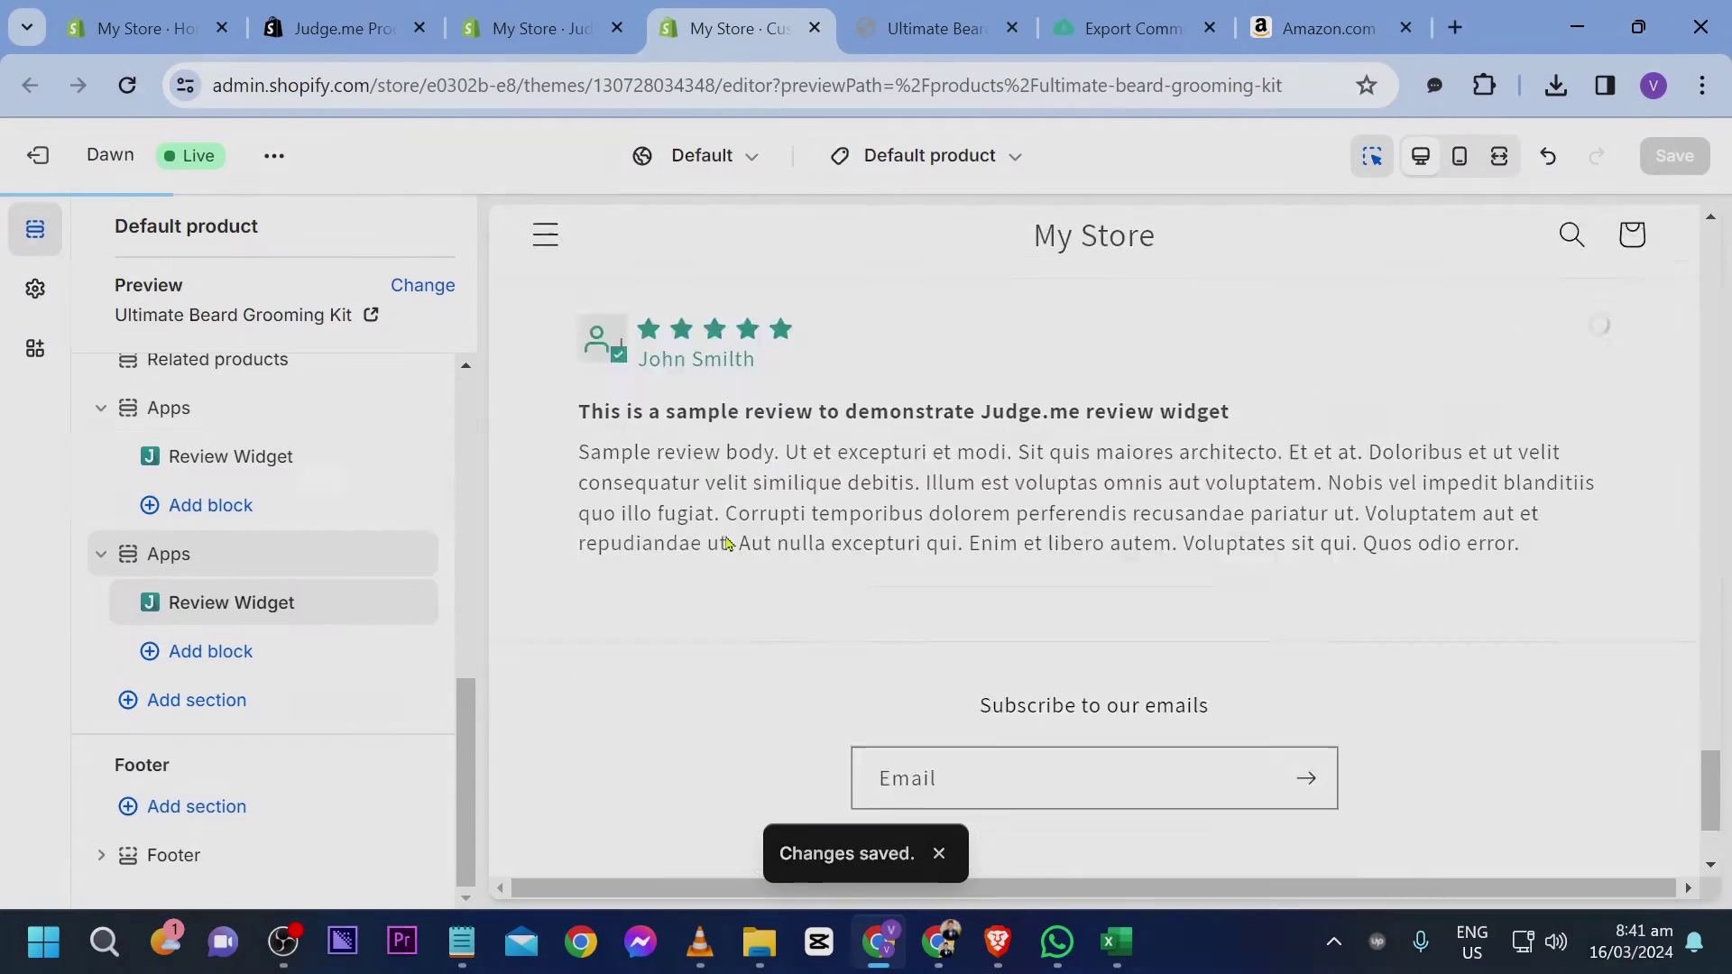
pyautogui.hotkey('ctrl', 'shift', 'Tab')
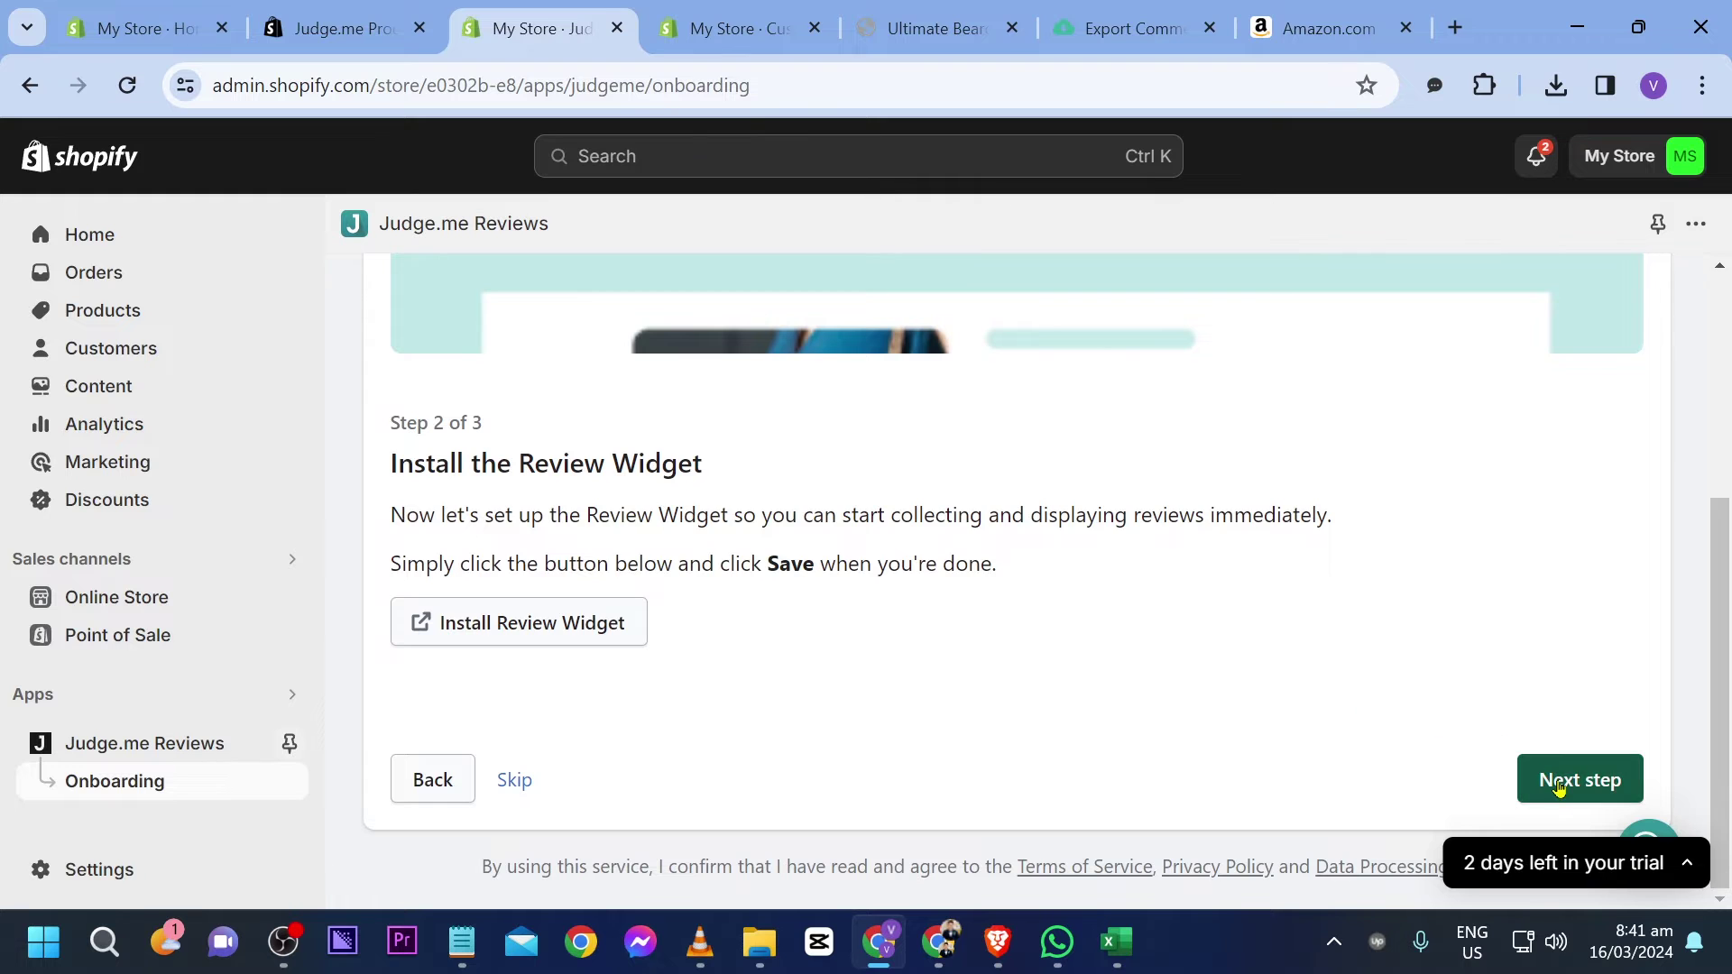
# Install the Judge.me Star Ratings preview badge on the product page and save the theme.
pyautogui.click(1566, 779)
pyautogui.click(574, 623)
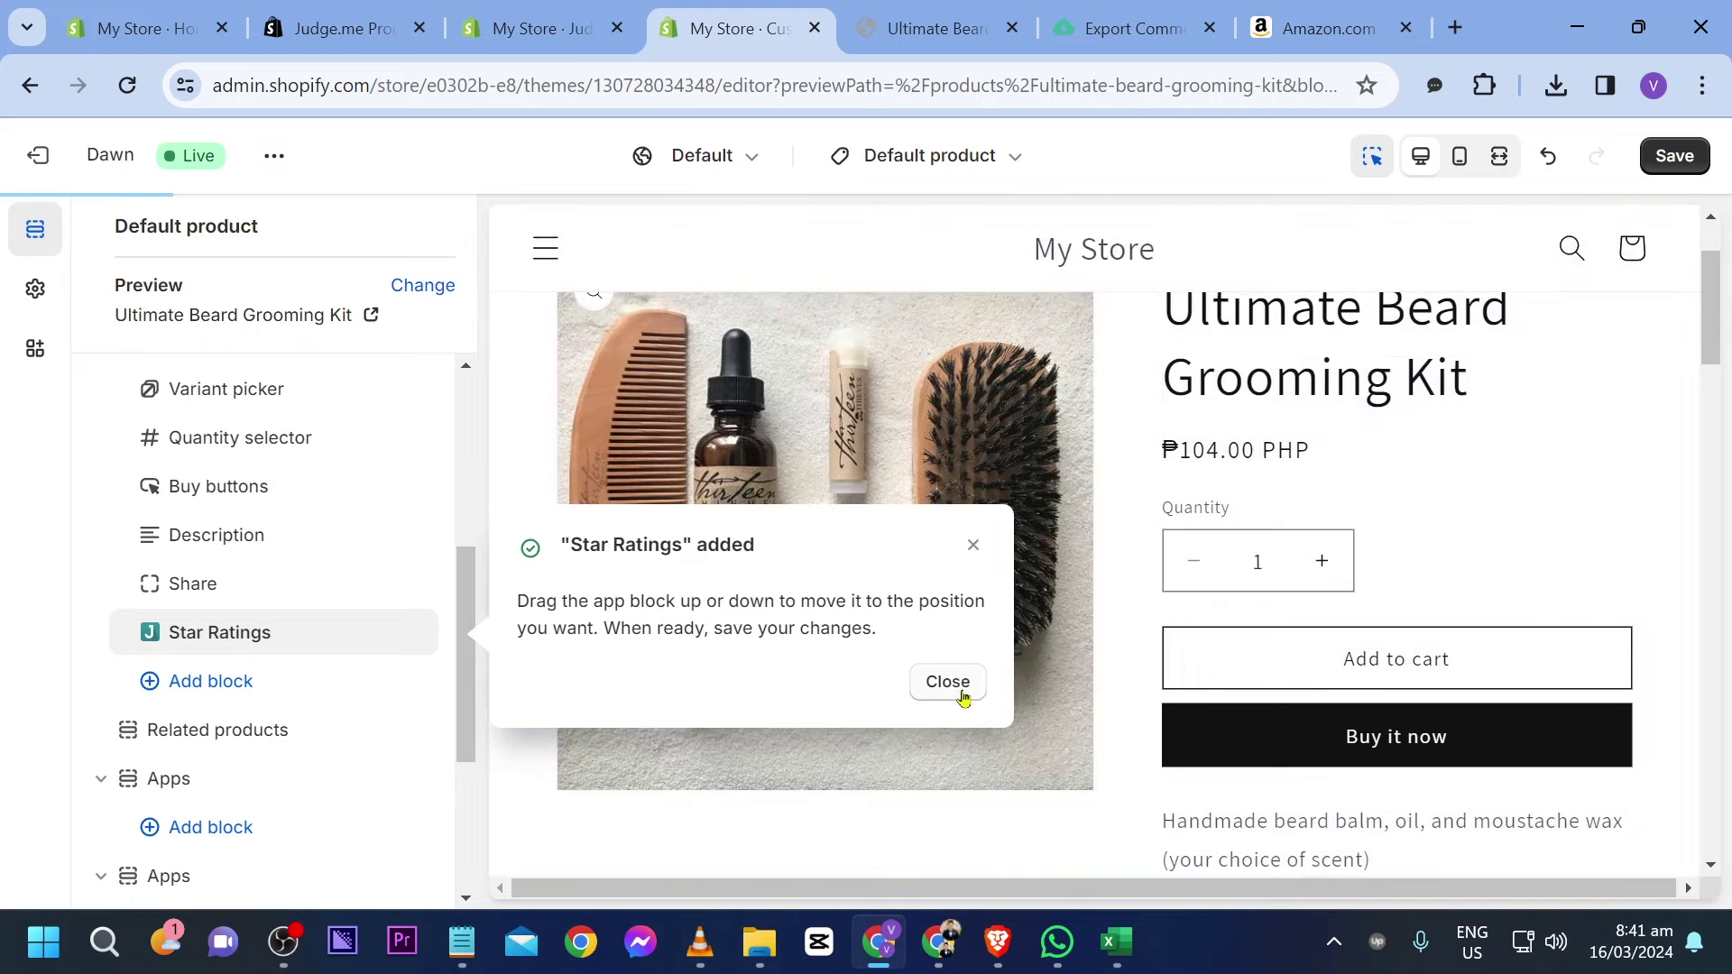
pyautogui.click(945, 683)
pyautogui.click(1217, 566)
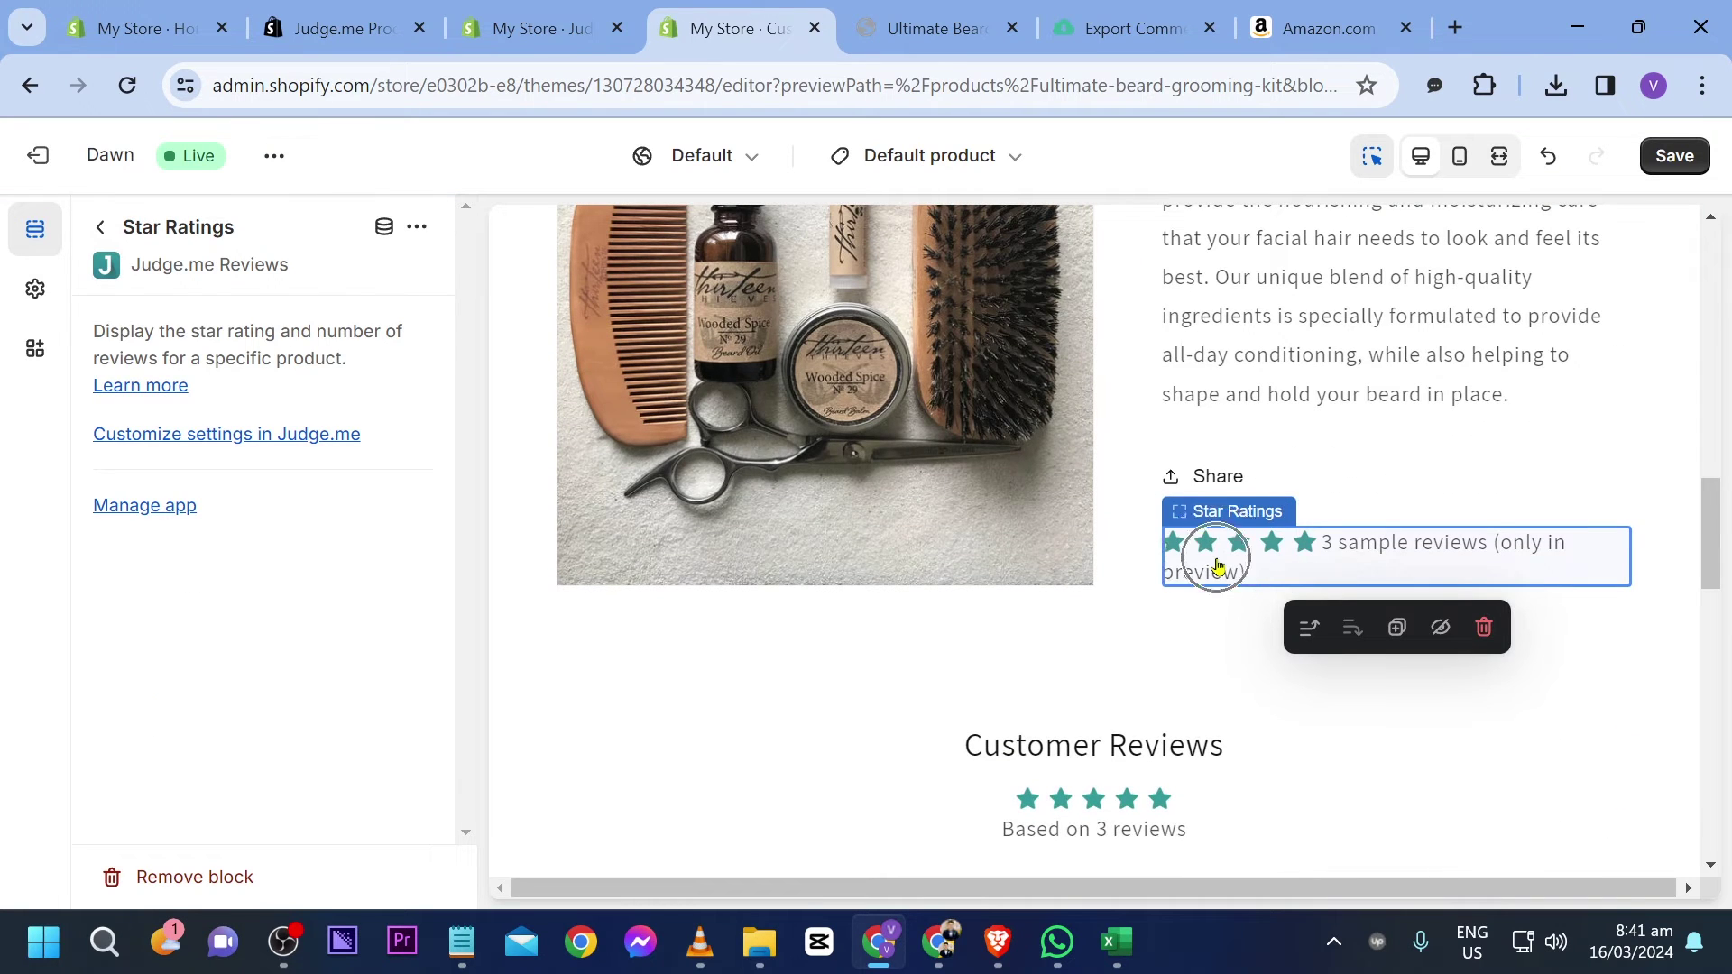
pyautogui.click(1668, 170)
pyautogui.scroll(-10, 1250, 374)
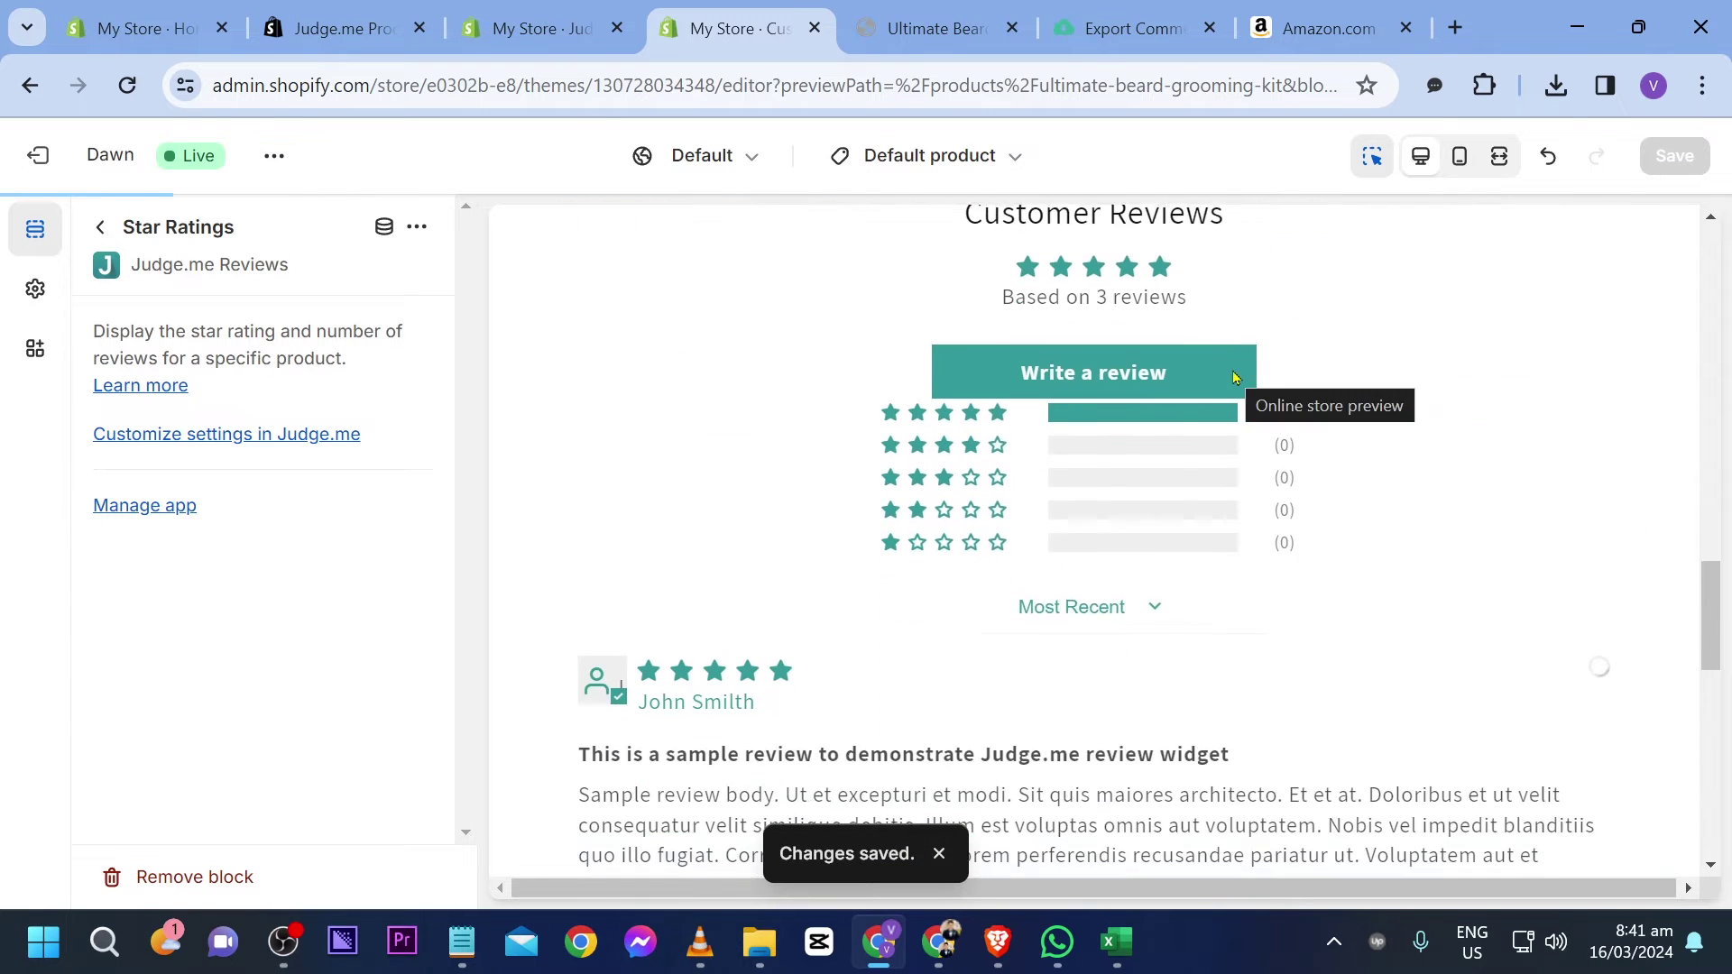
pyautogui.click(560, 16)
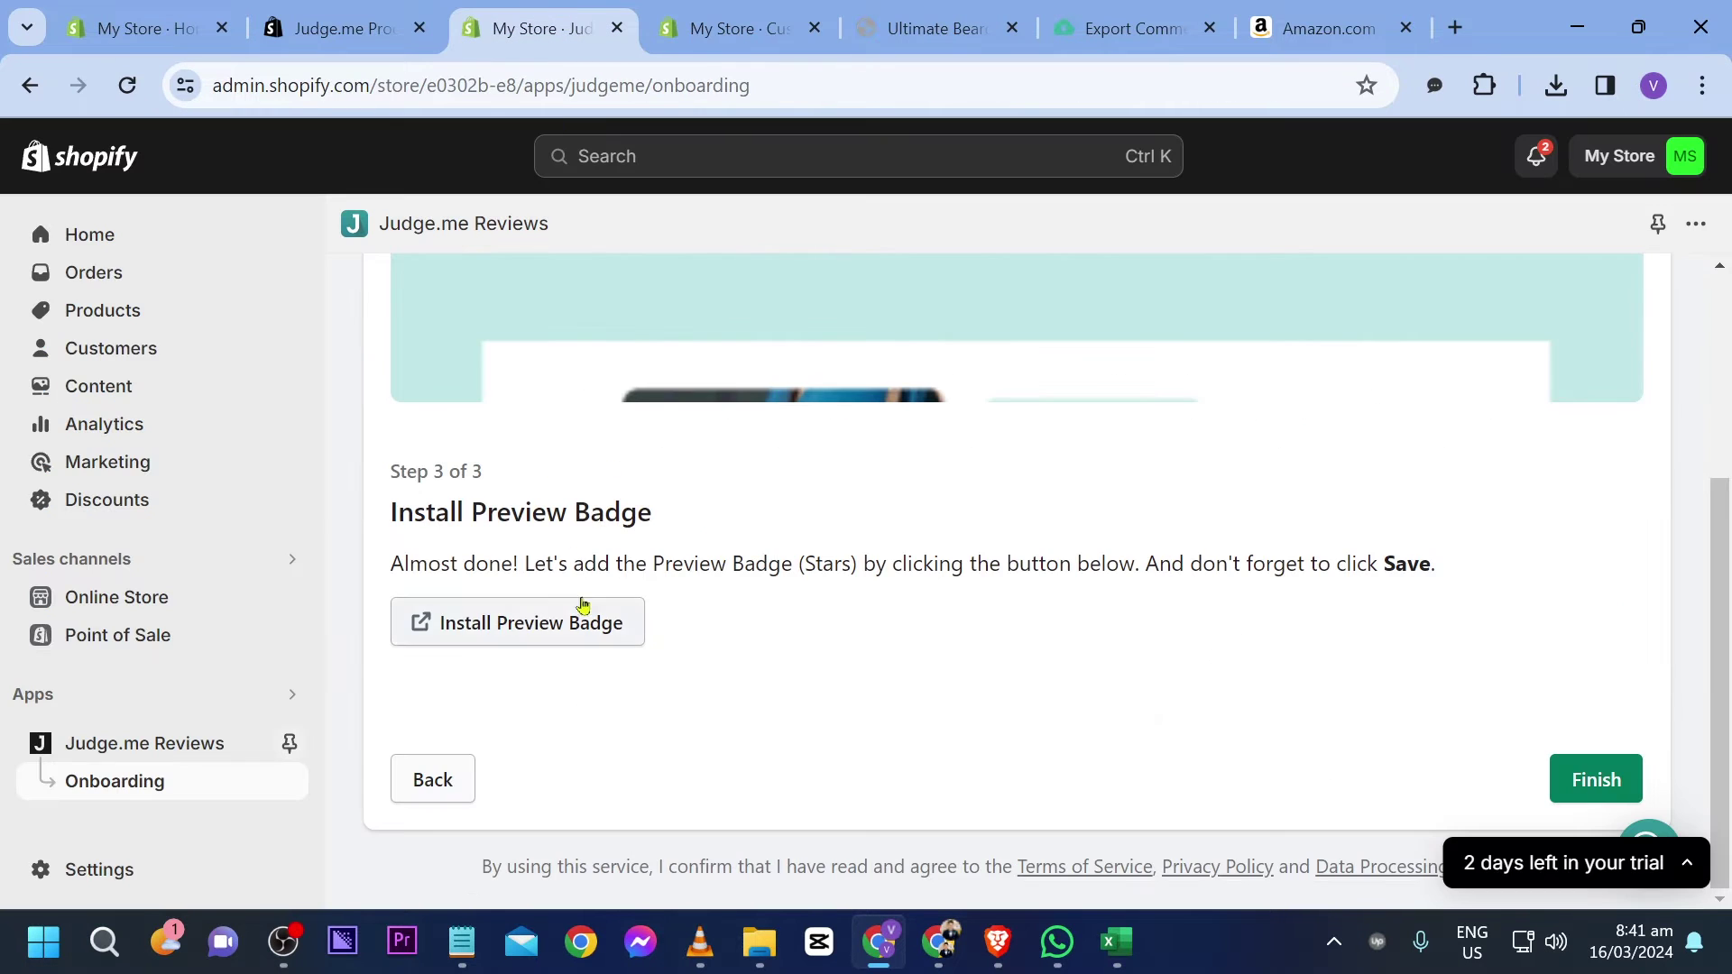
# Finish Step 3 of the Judge.me onboarding, briefly checking the review CSV in Excel.
pyautogui.click(1595, 780)
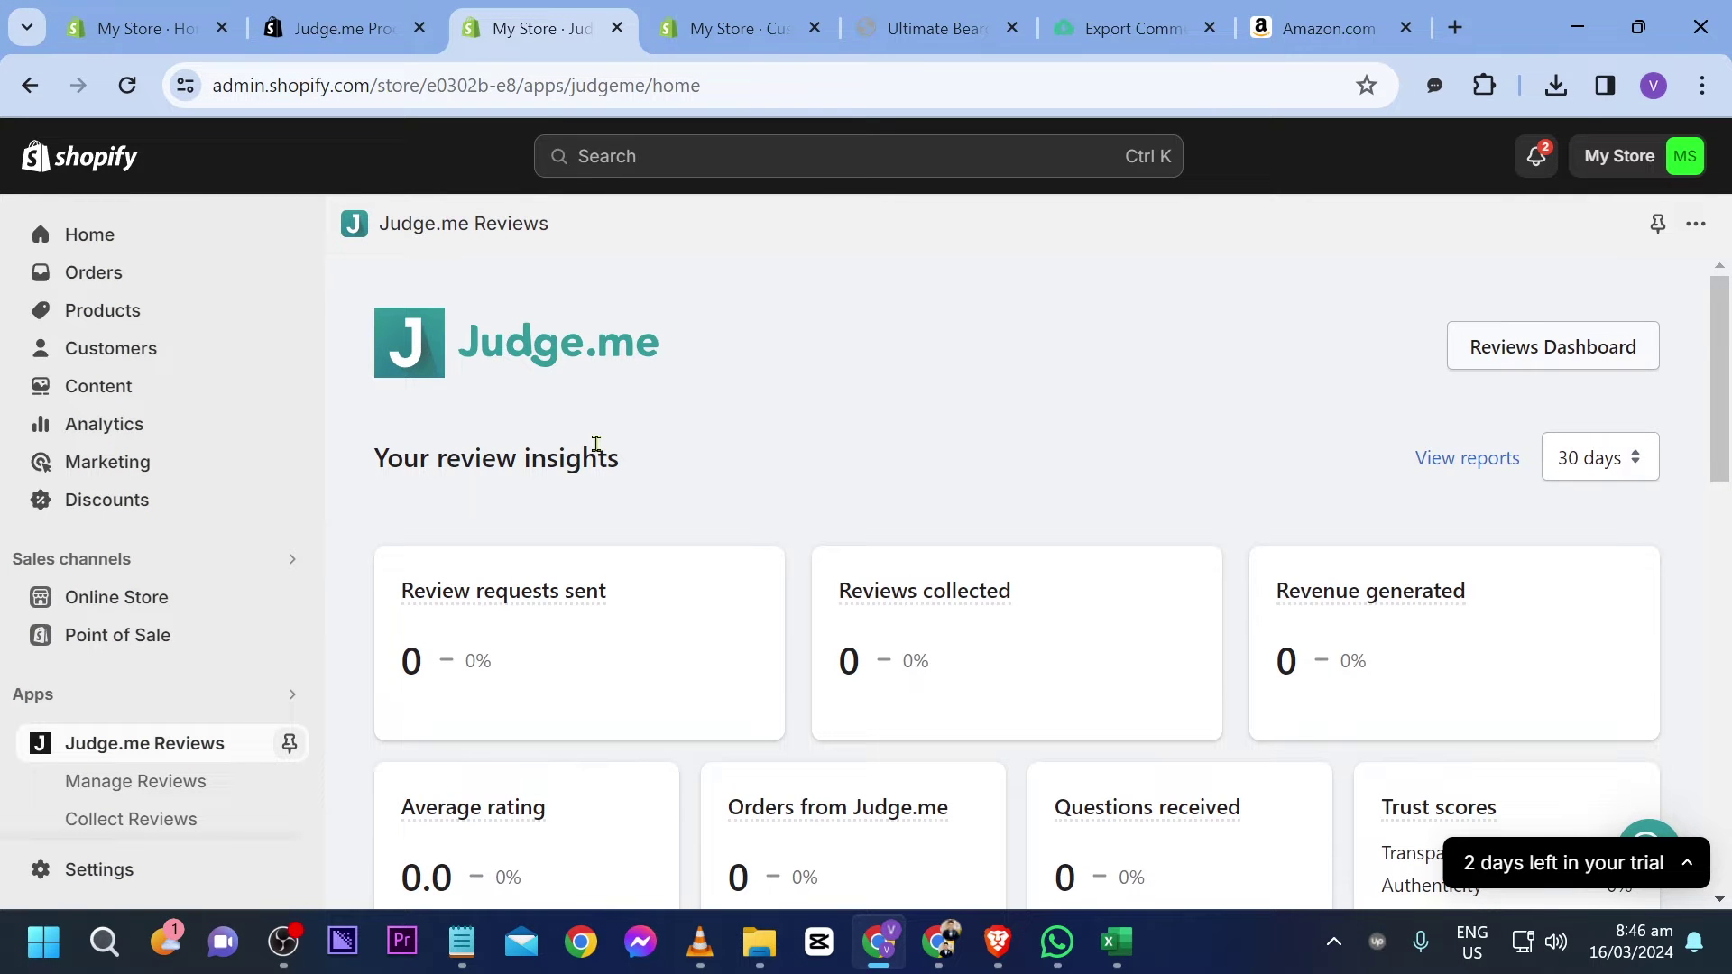
pyautogui.click(1137, 950)
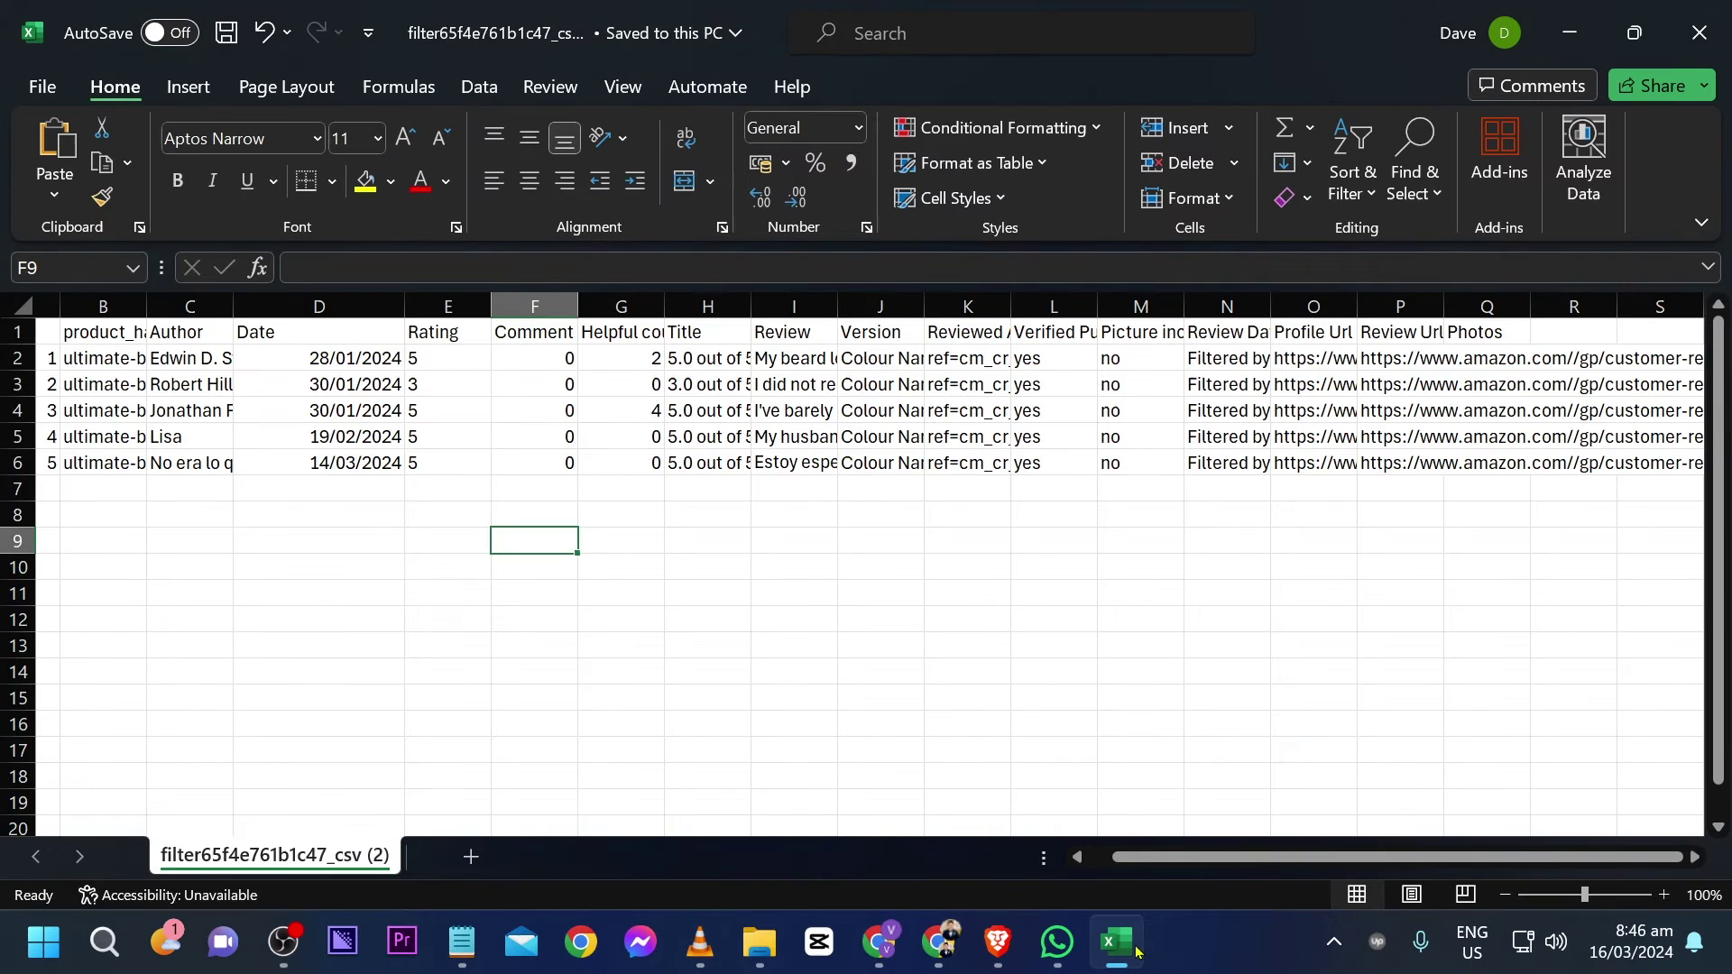
pyautogui.click(1118, 943)
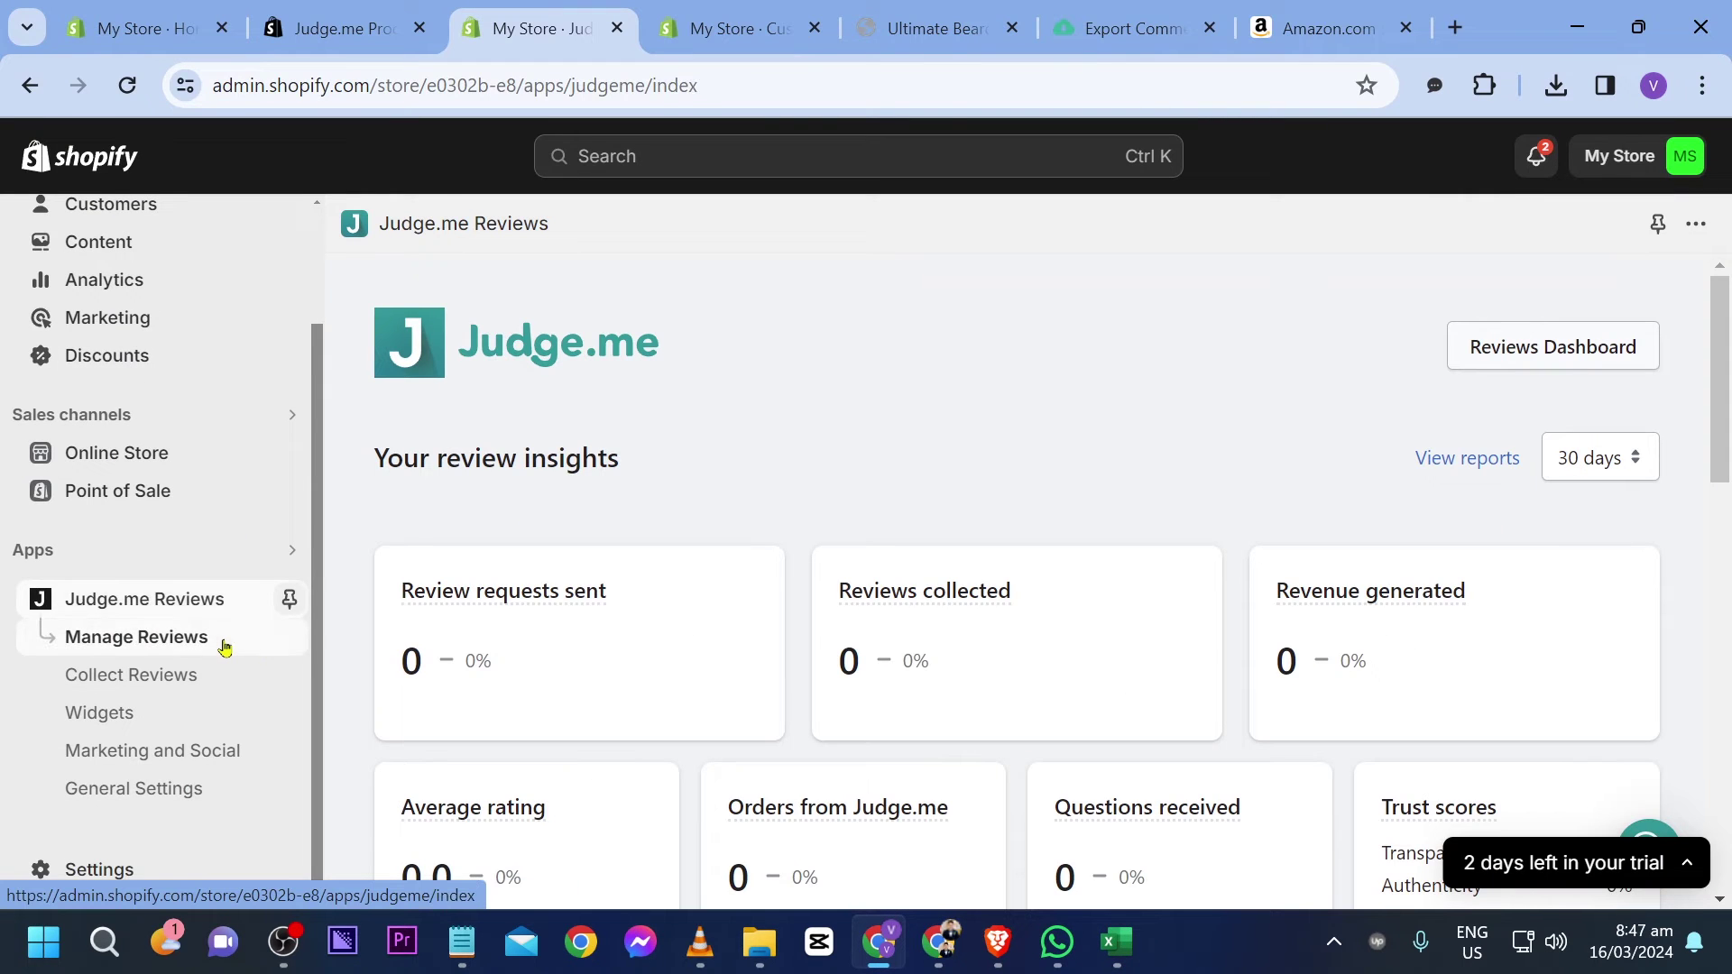
# Go from Judge.me's Manage Reviews to the Other (Import Wizard) option under Import & Export.
pyautogui.click(225, 647)
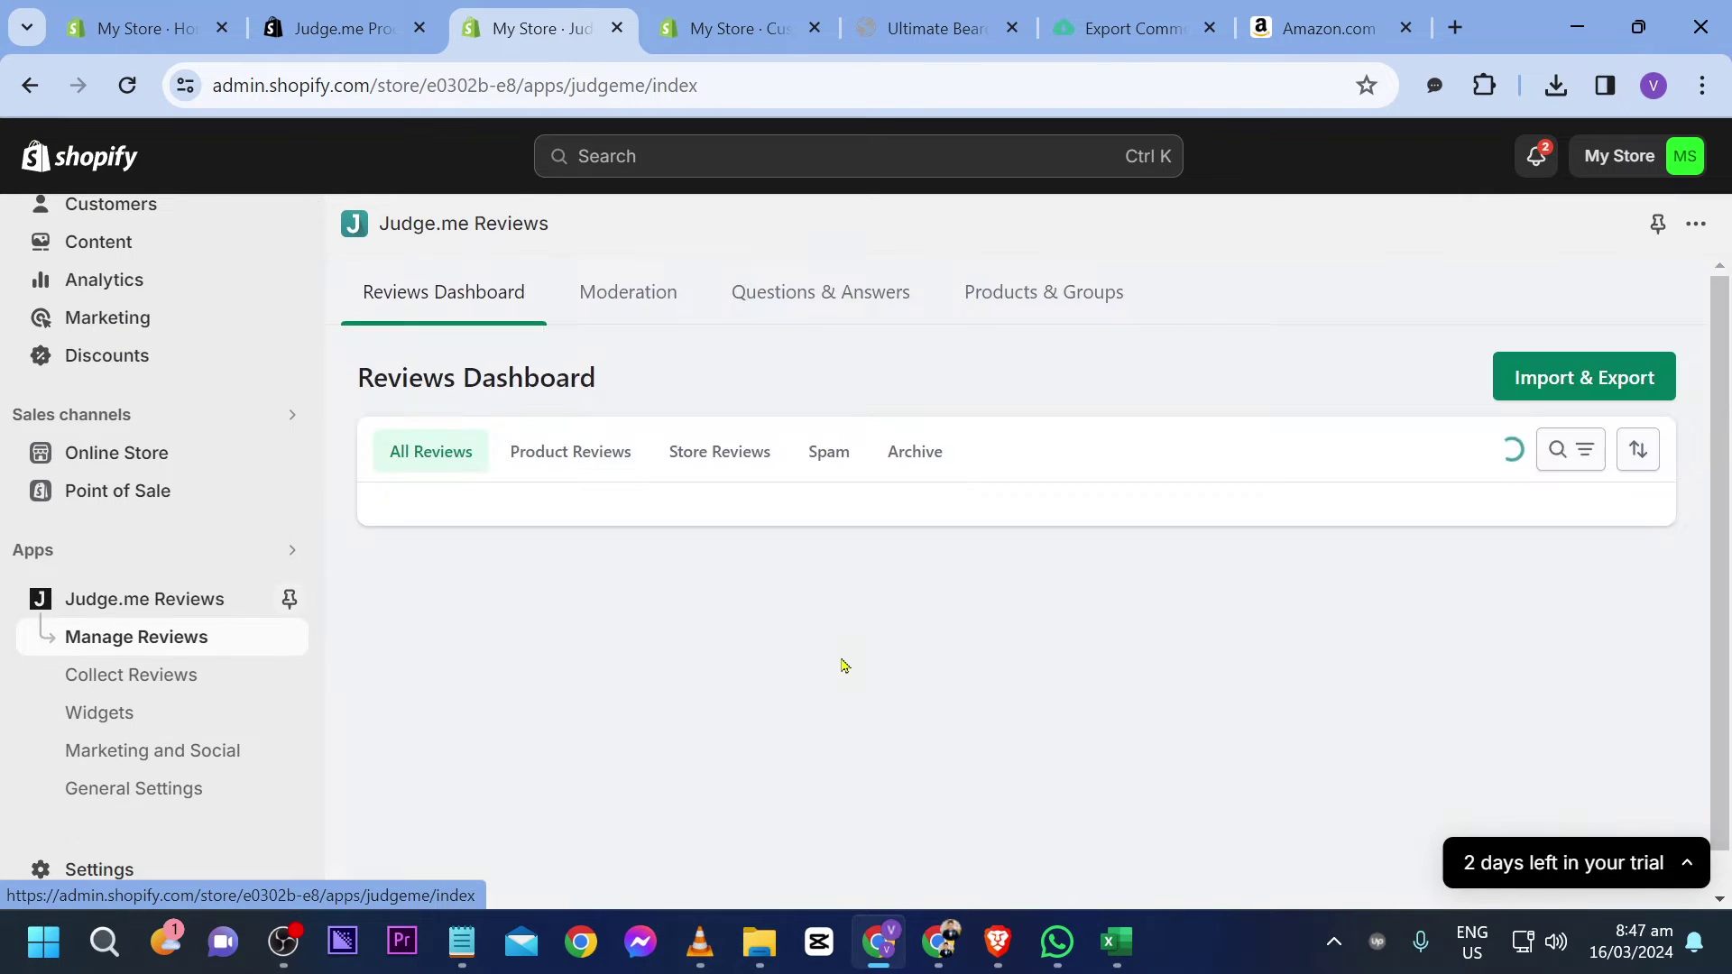
pyautogui.click(1545, 401)
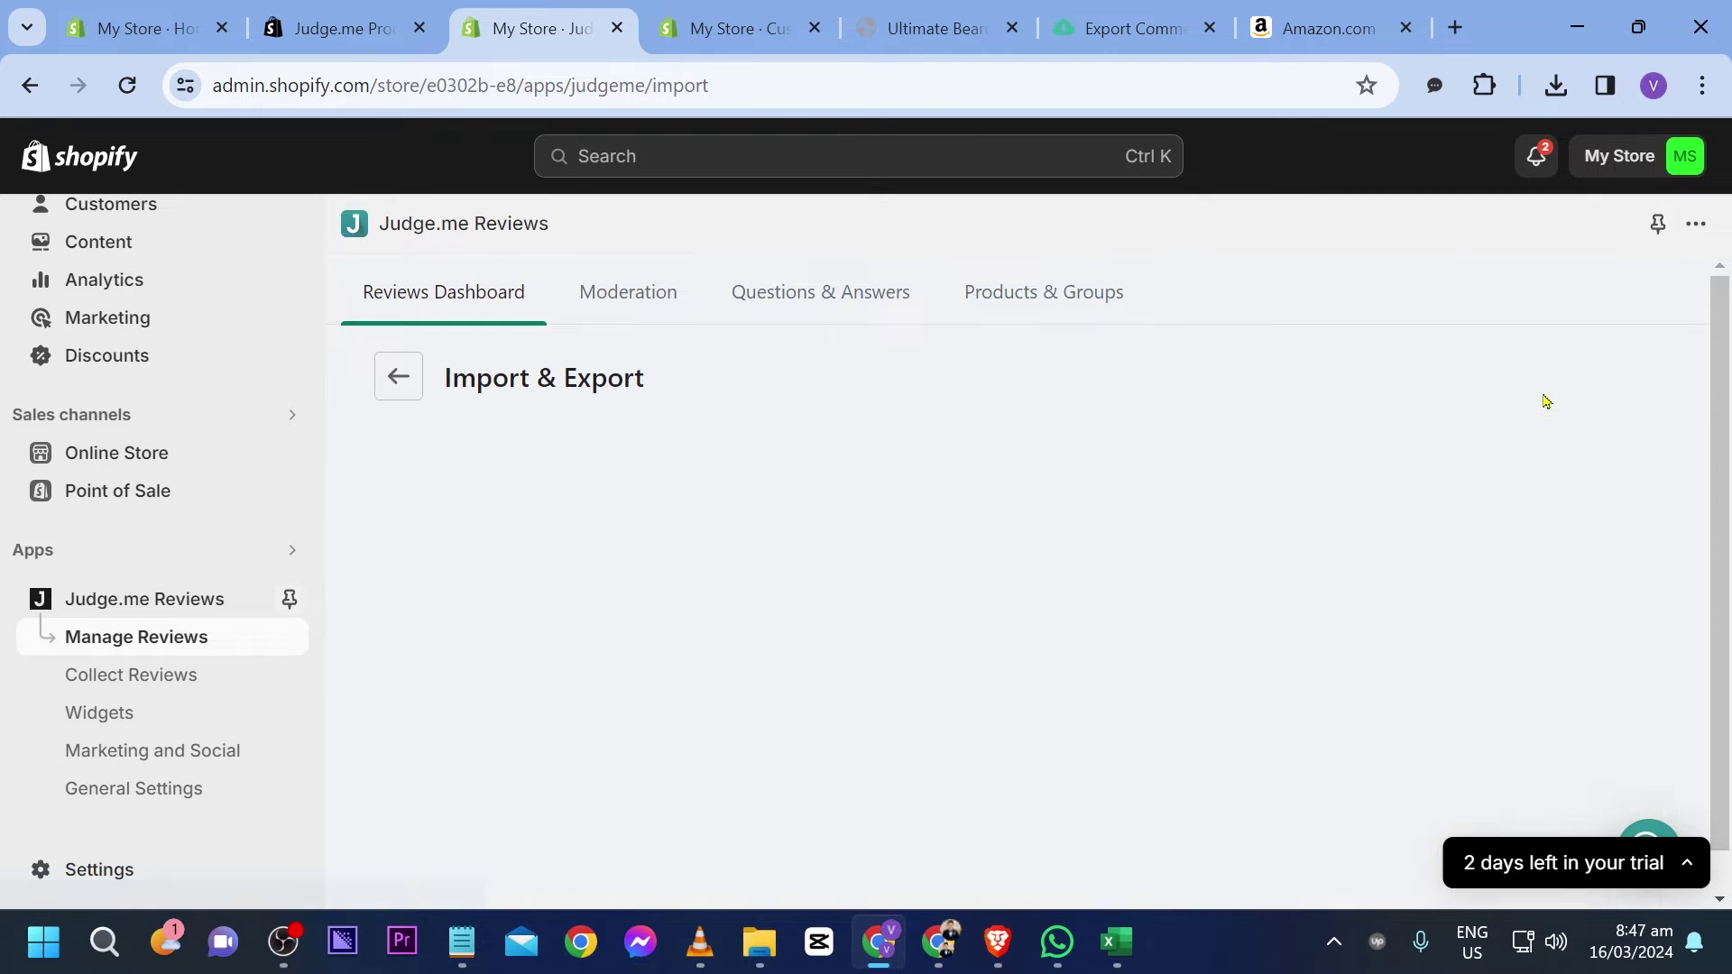
pyautogui.scroll(-4, 586, 511)
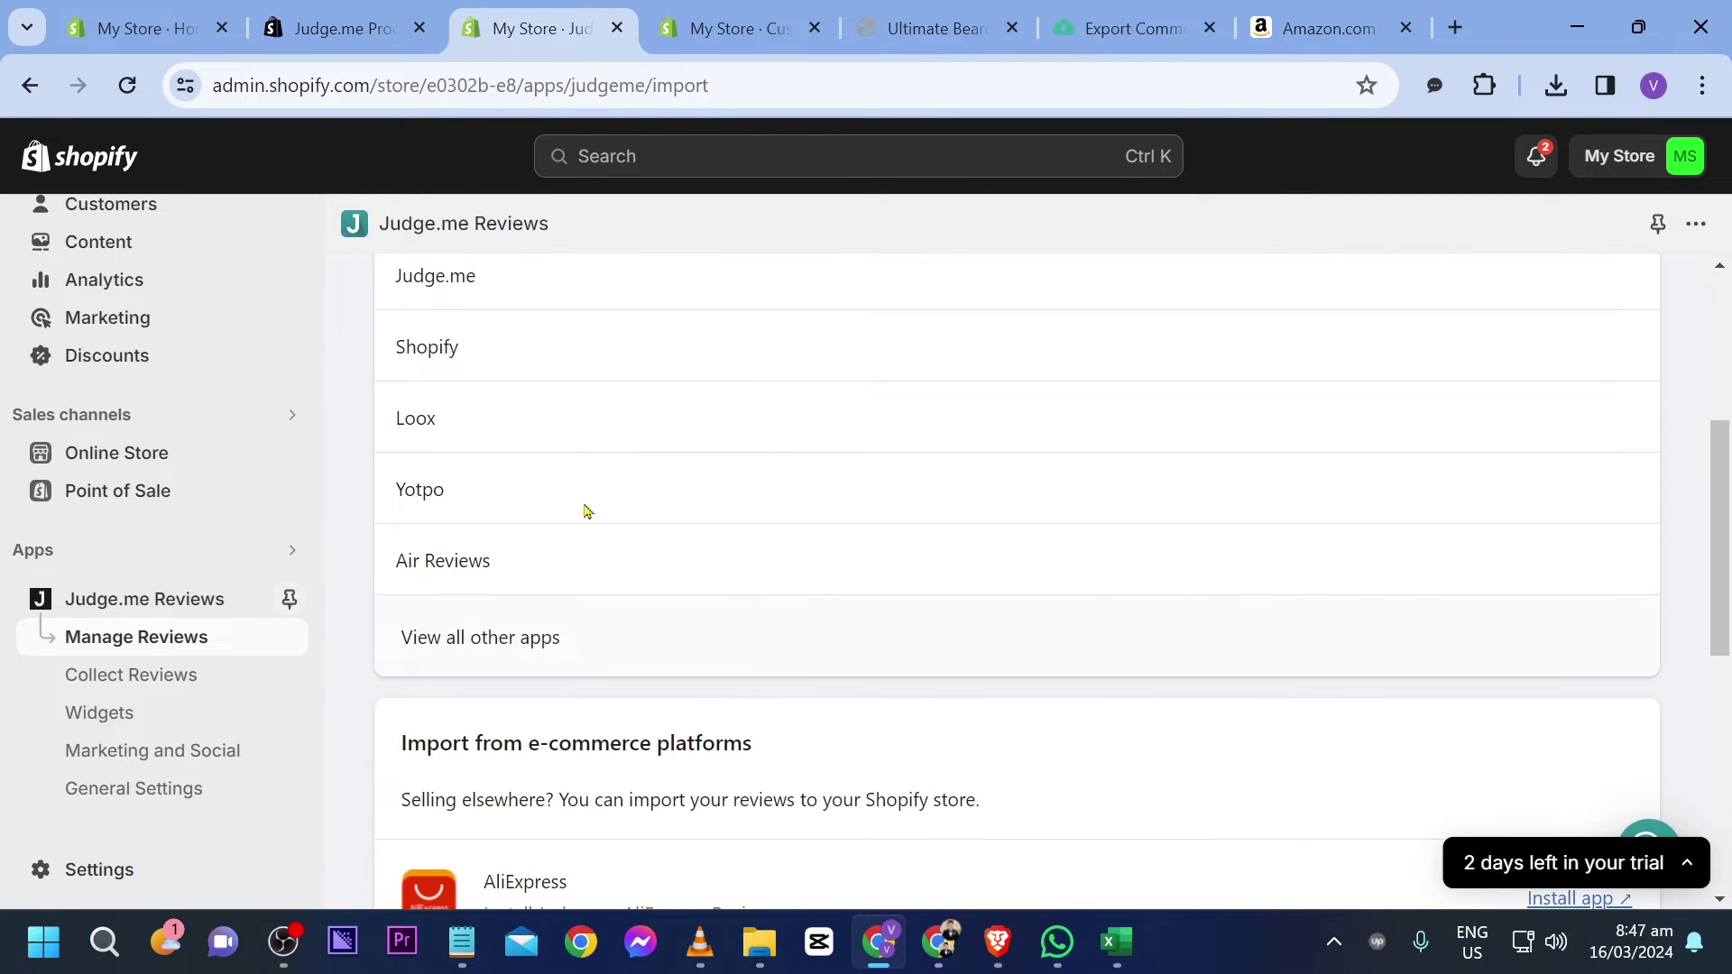
pyautogui.click(515, 637)
pyautogui.scroll(-10, 514, 688)
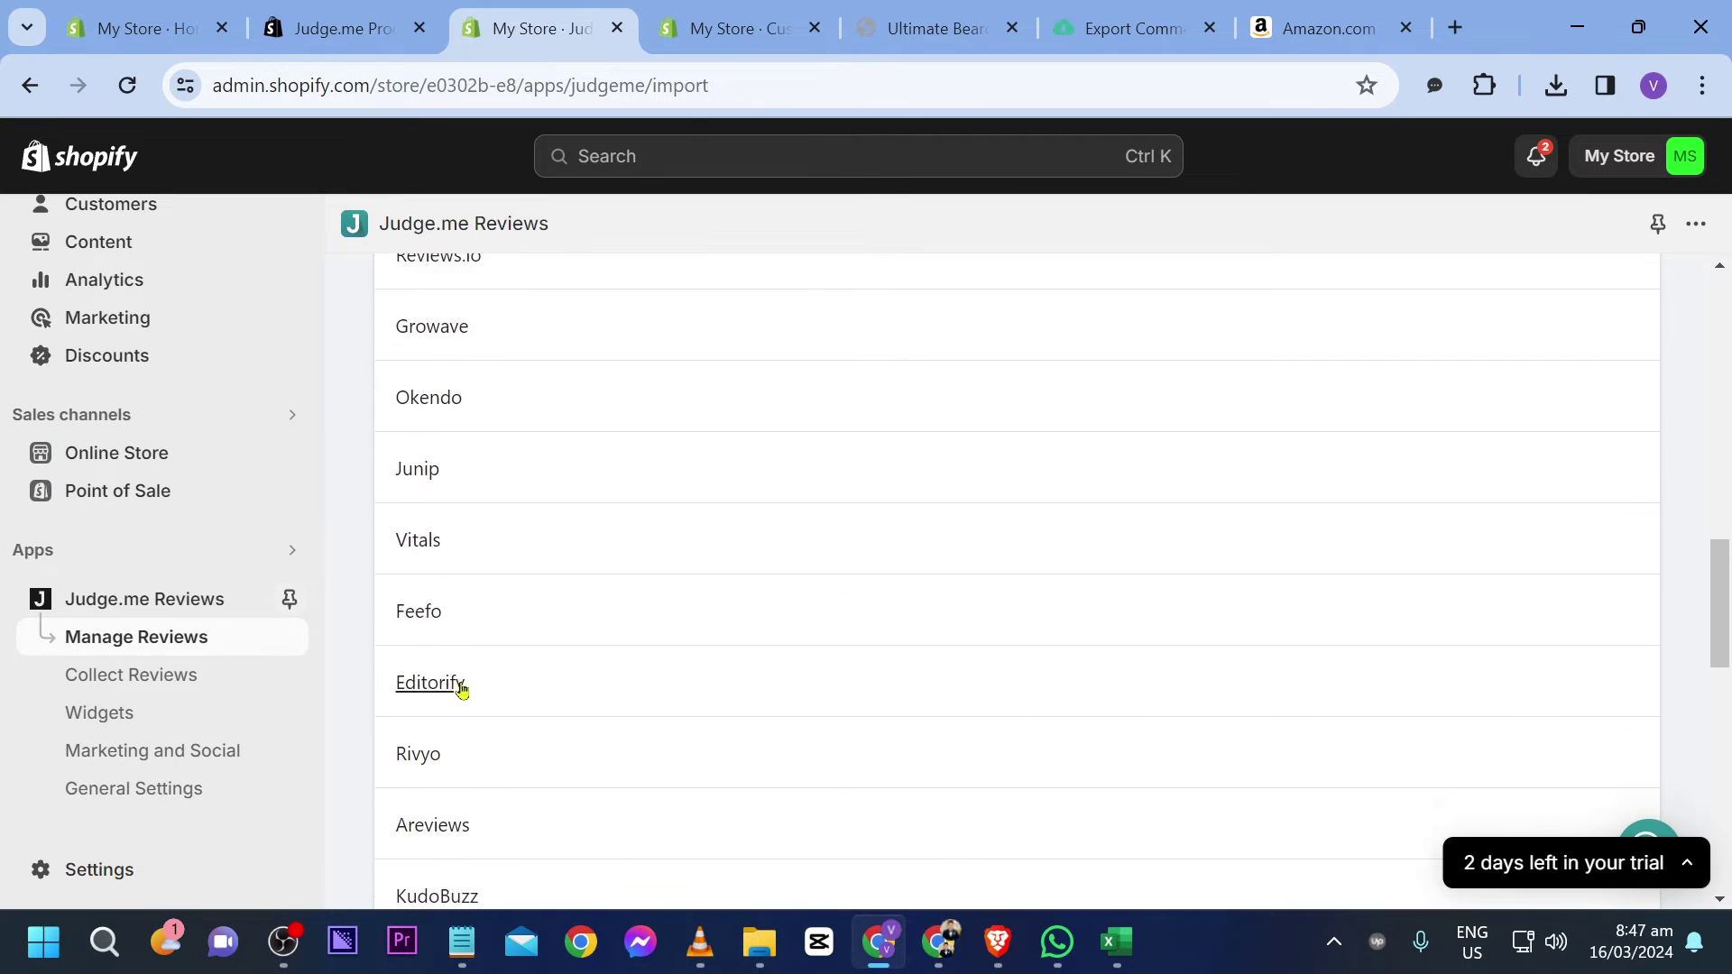
pyautogui.scroll(-6, 492, 657)
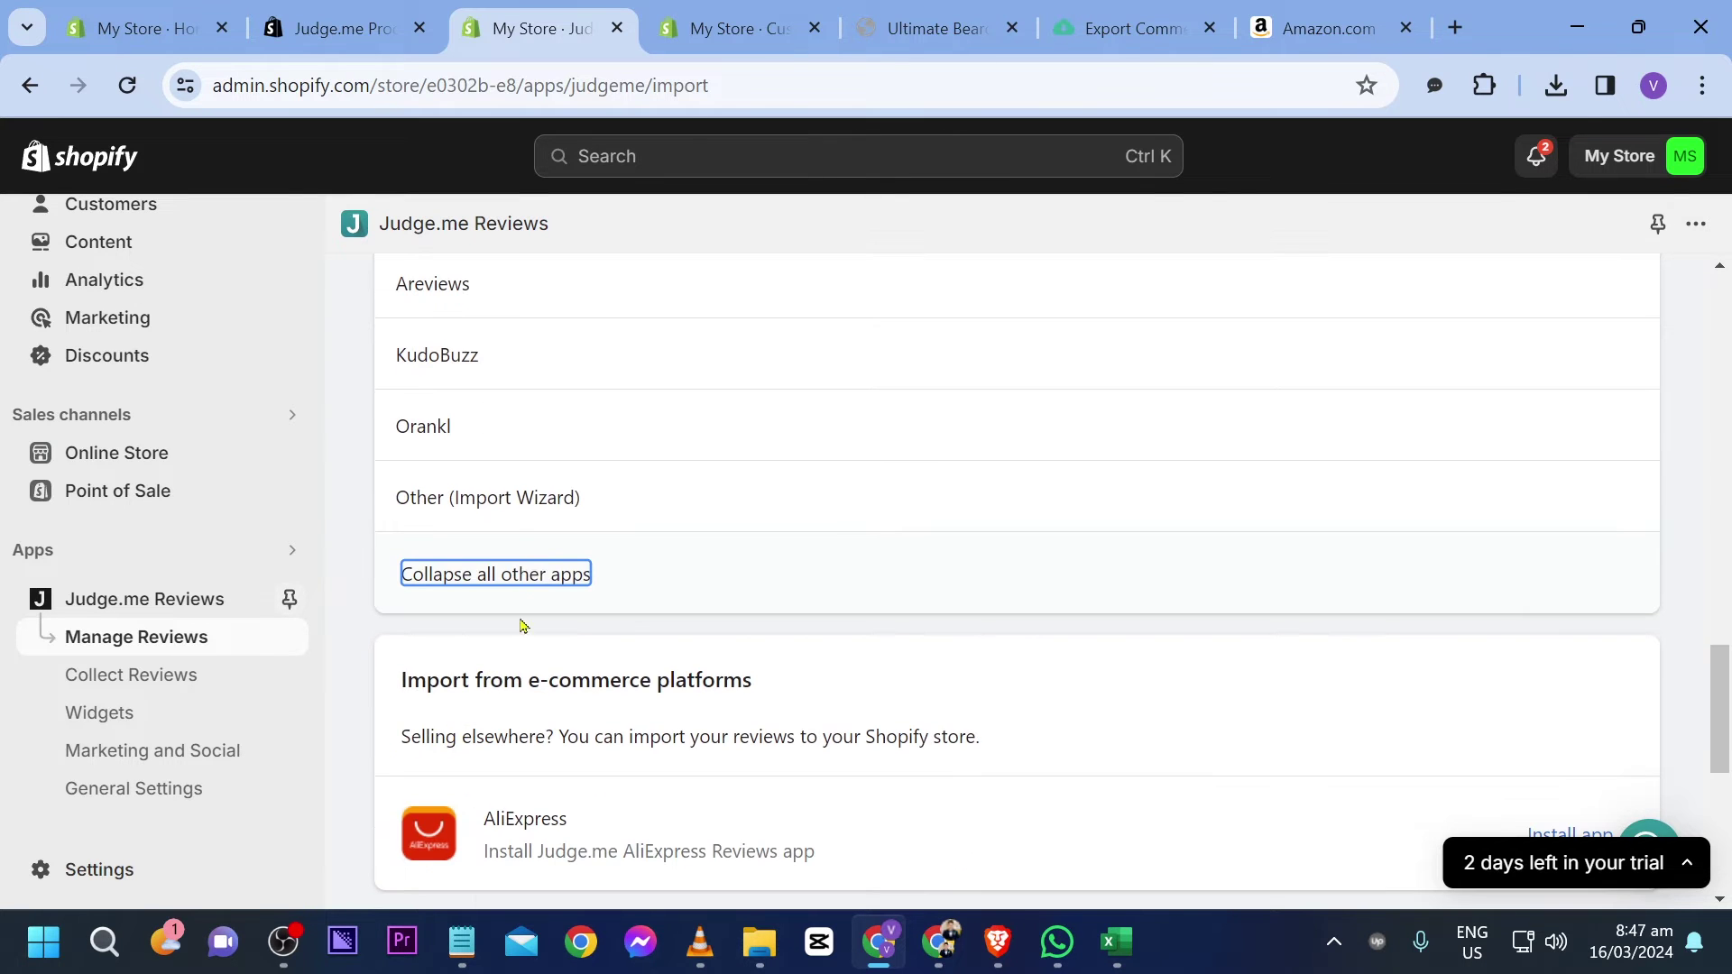
pyautogui.click(528, 502)
# Load filter65f4e761b1c47_csv (2).csv into the wizard and start the import.
pyautogui.click(1000, 469)
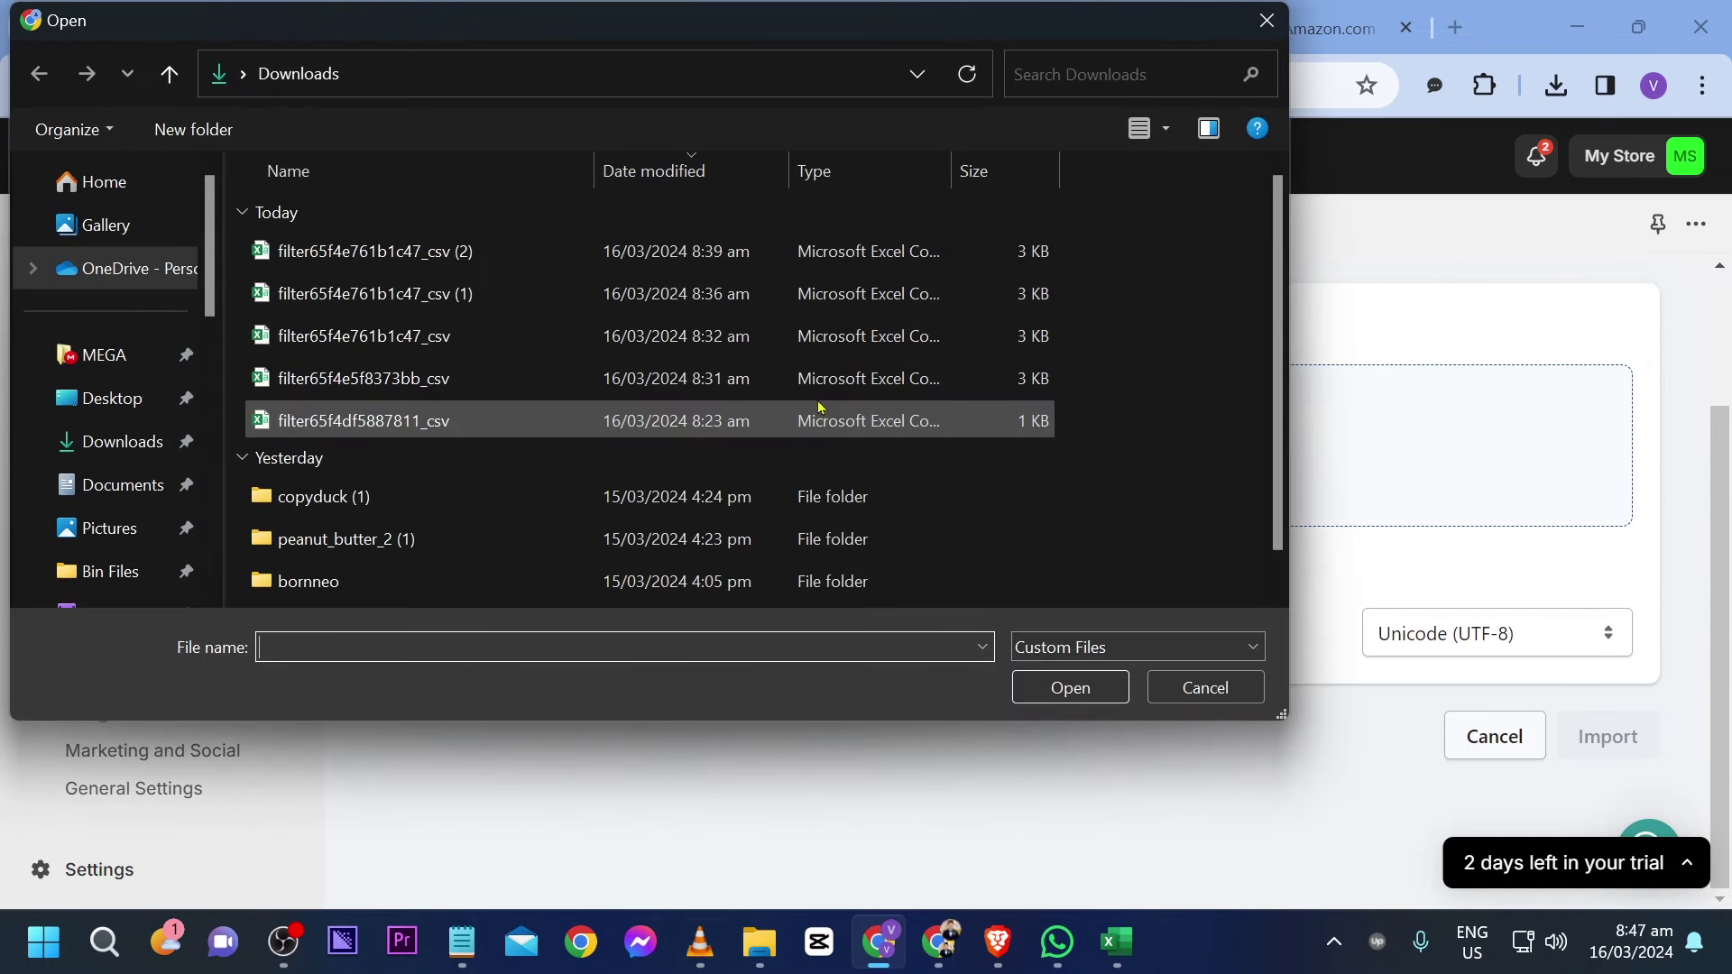
pyautogui.doubleClick(499, 258)
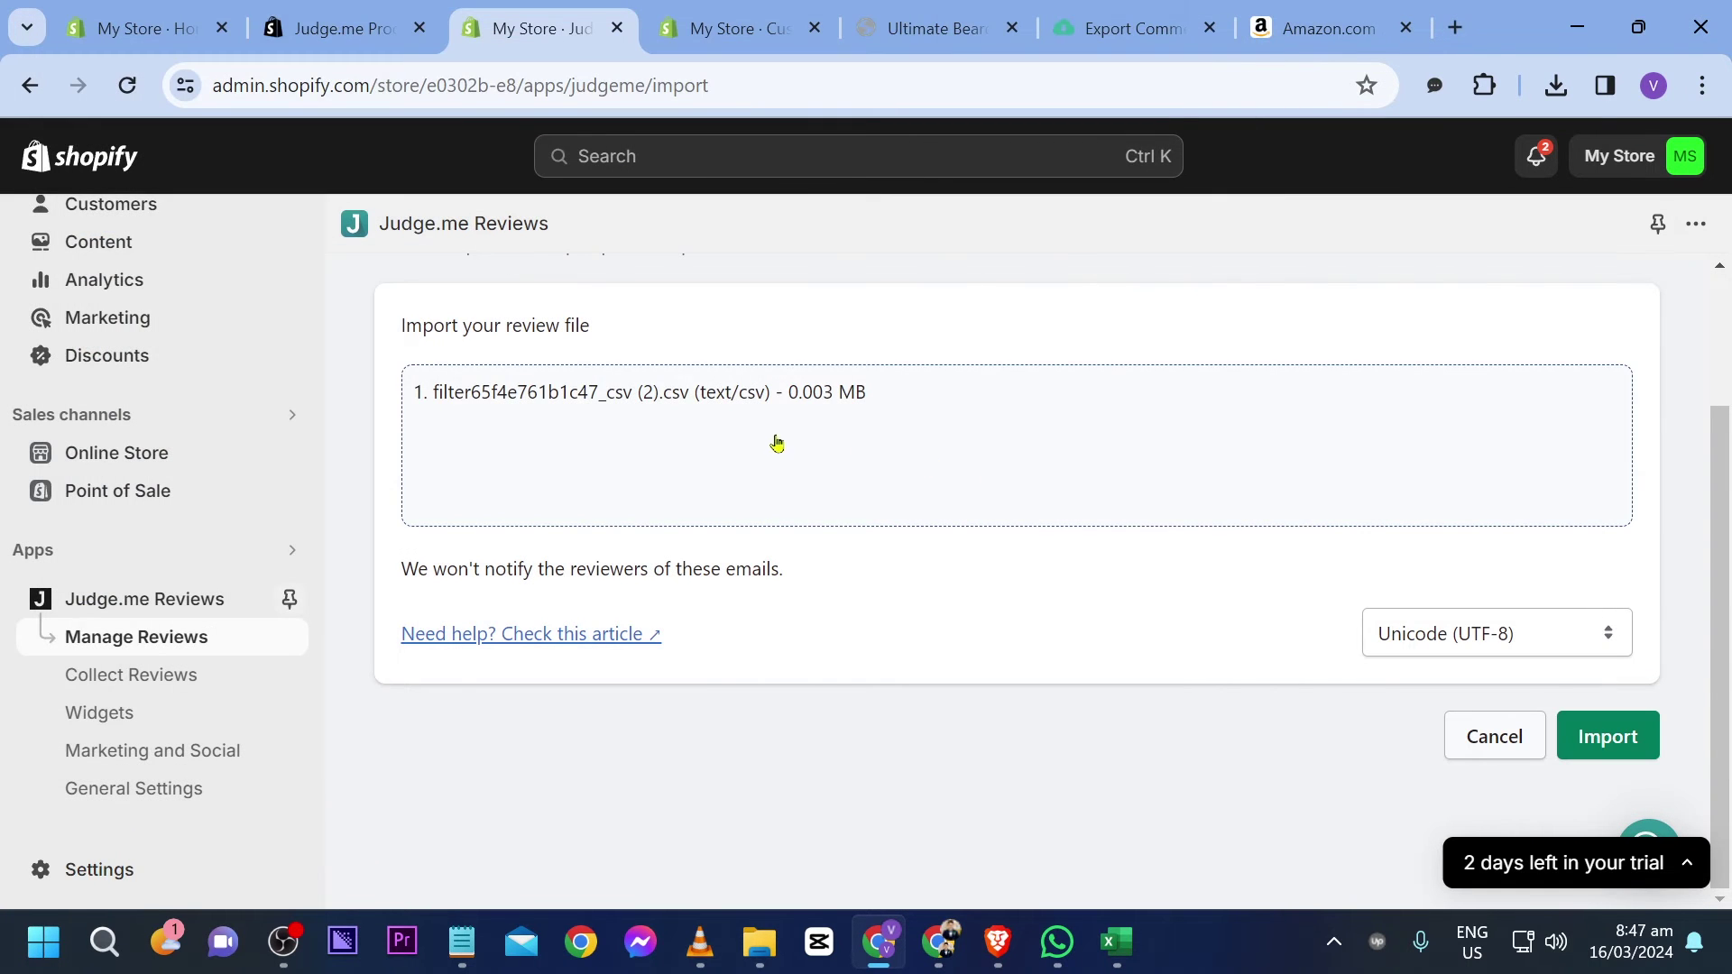
pyautogui.click(1604, 736)
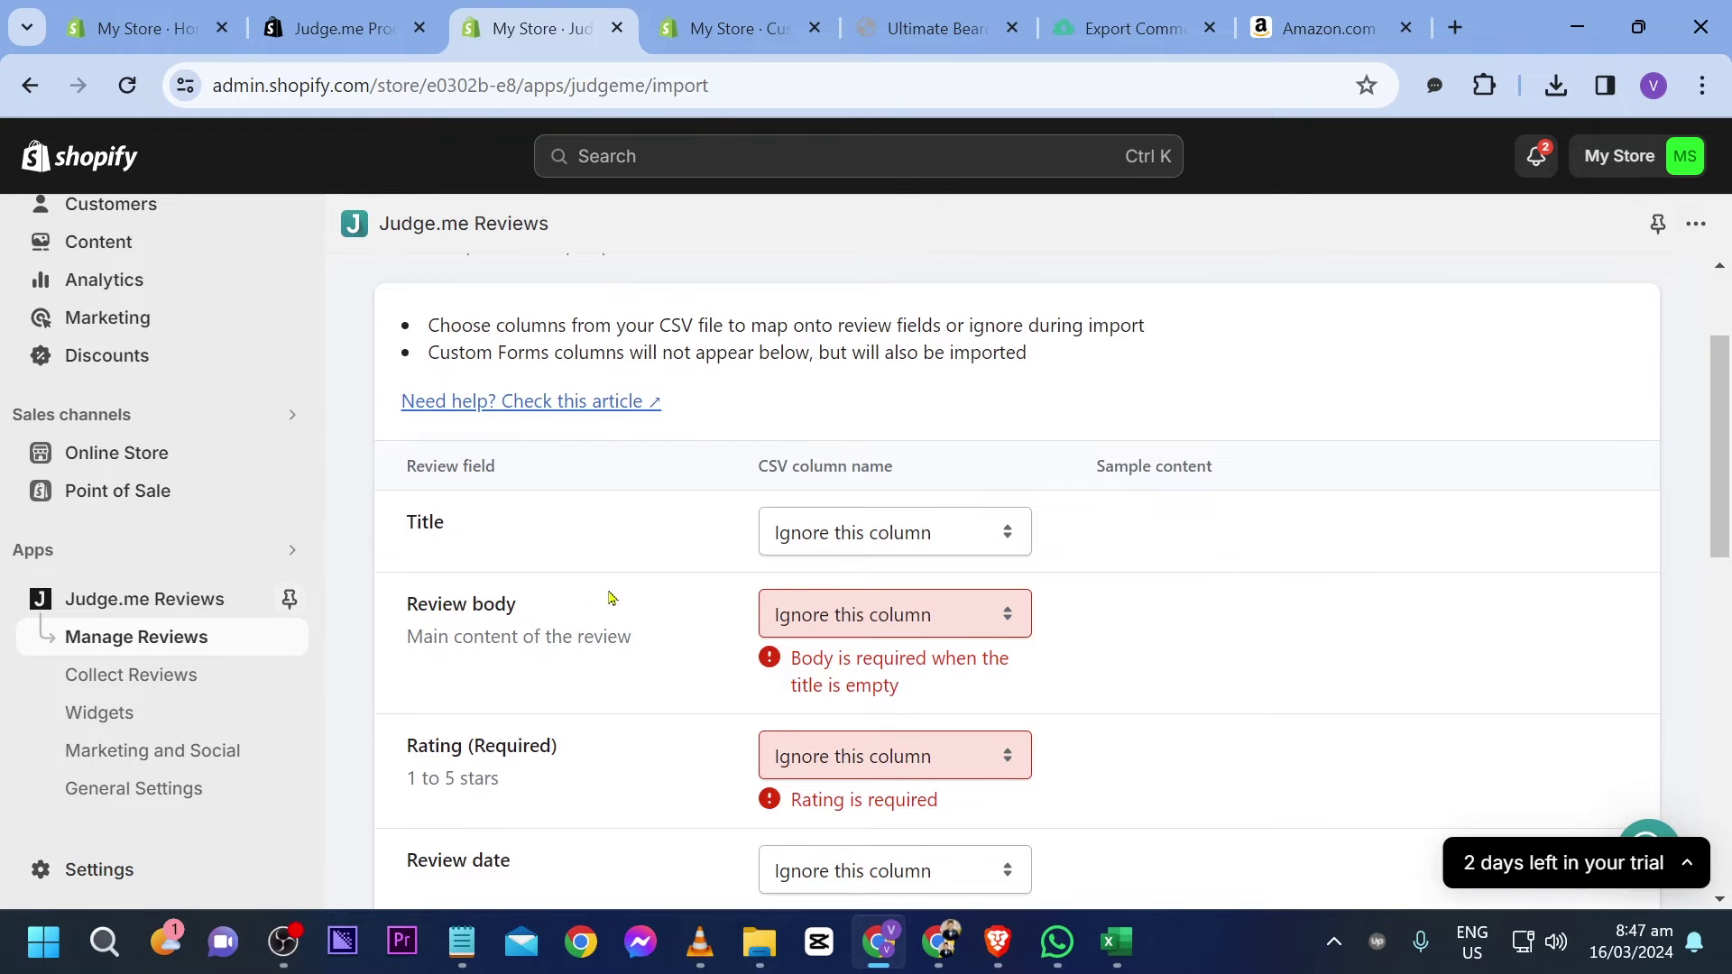
# Map the Title field to the Title column and Review body to the Review column.
pyautogui.scroll(-10, 541, 600)
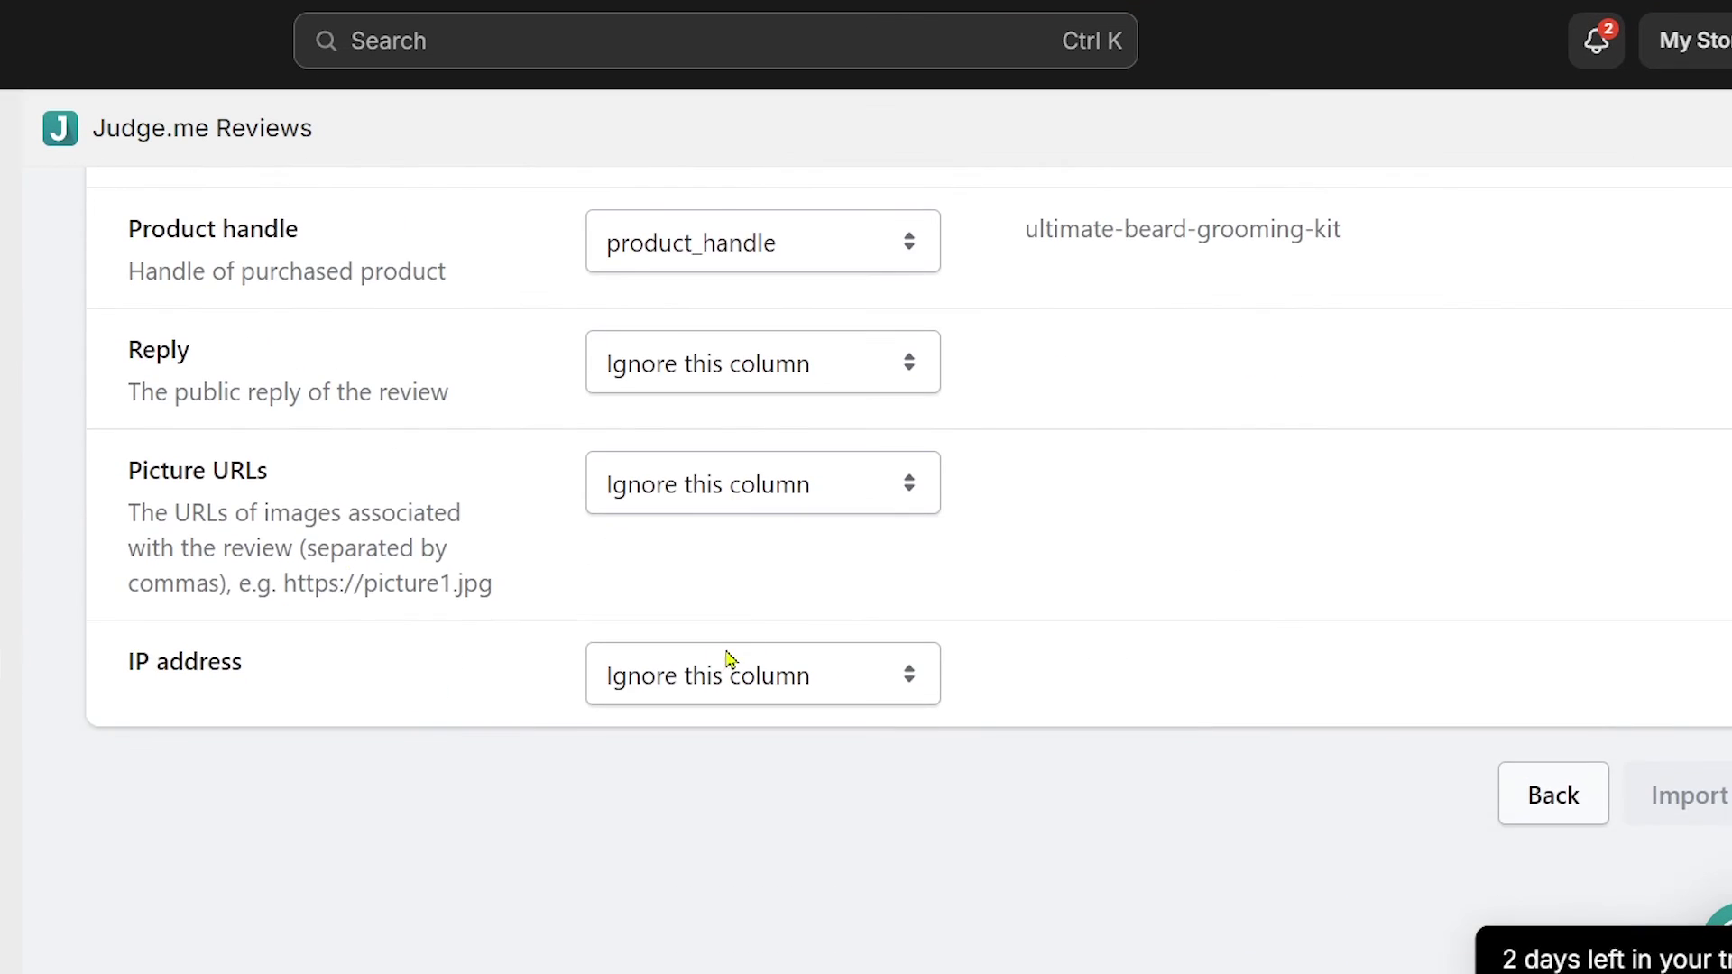
pyautogui.scroll(10, 729, 659)
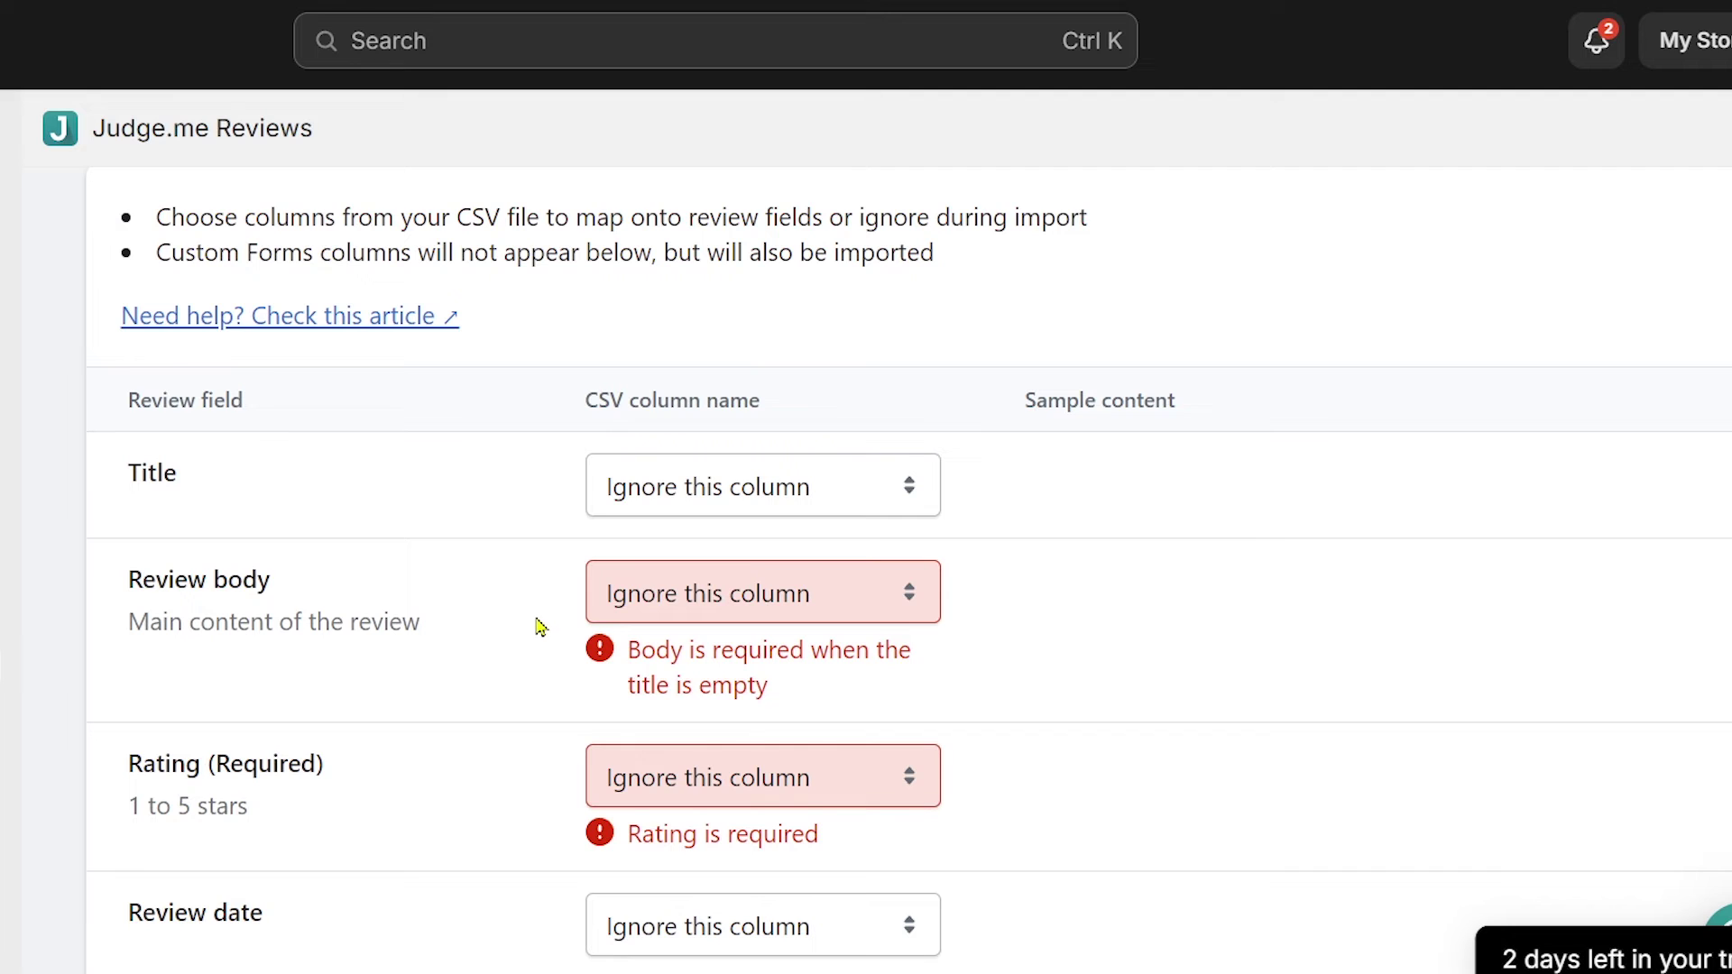
pyautogui.click(694, 503)
pyautogui.click(684, 162)
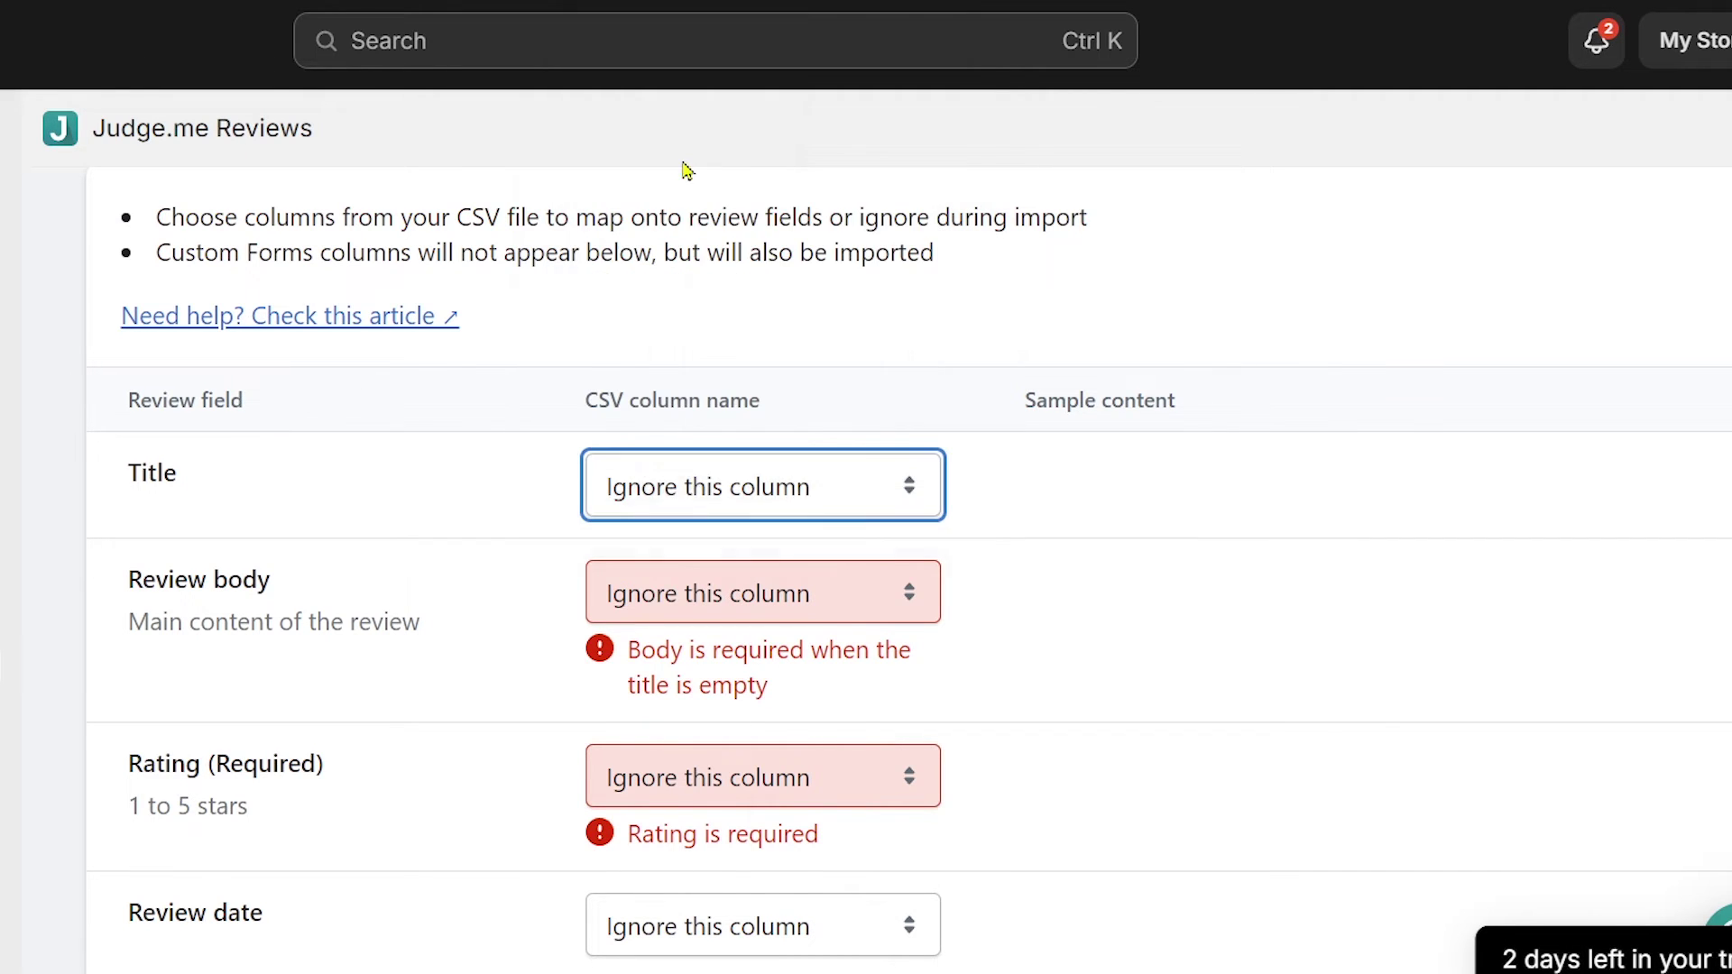
pyautogui.scroll(-1, 351, 490)
pyautogui.scroll(-2, 351, 490)
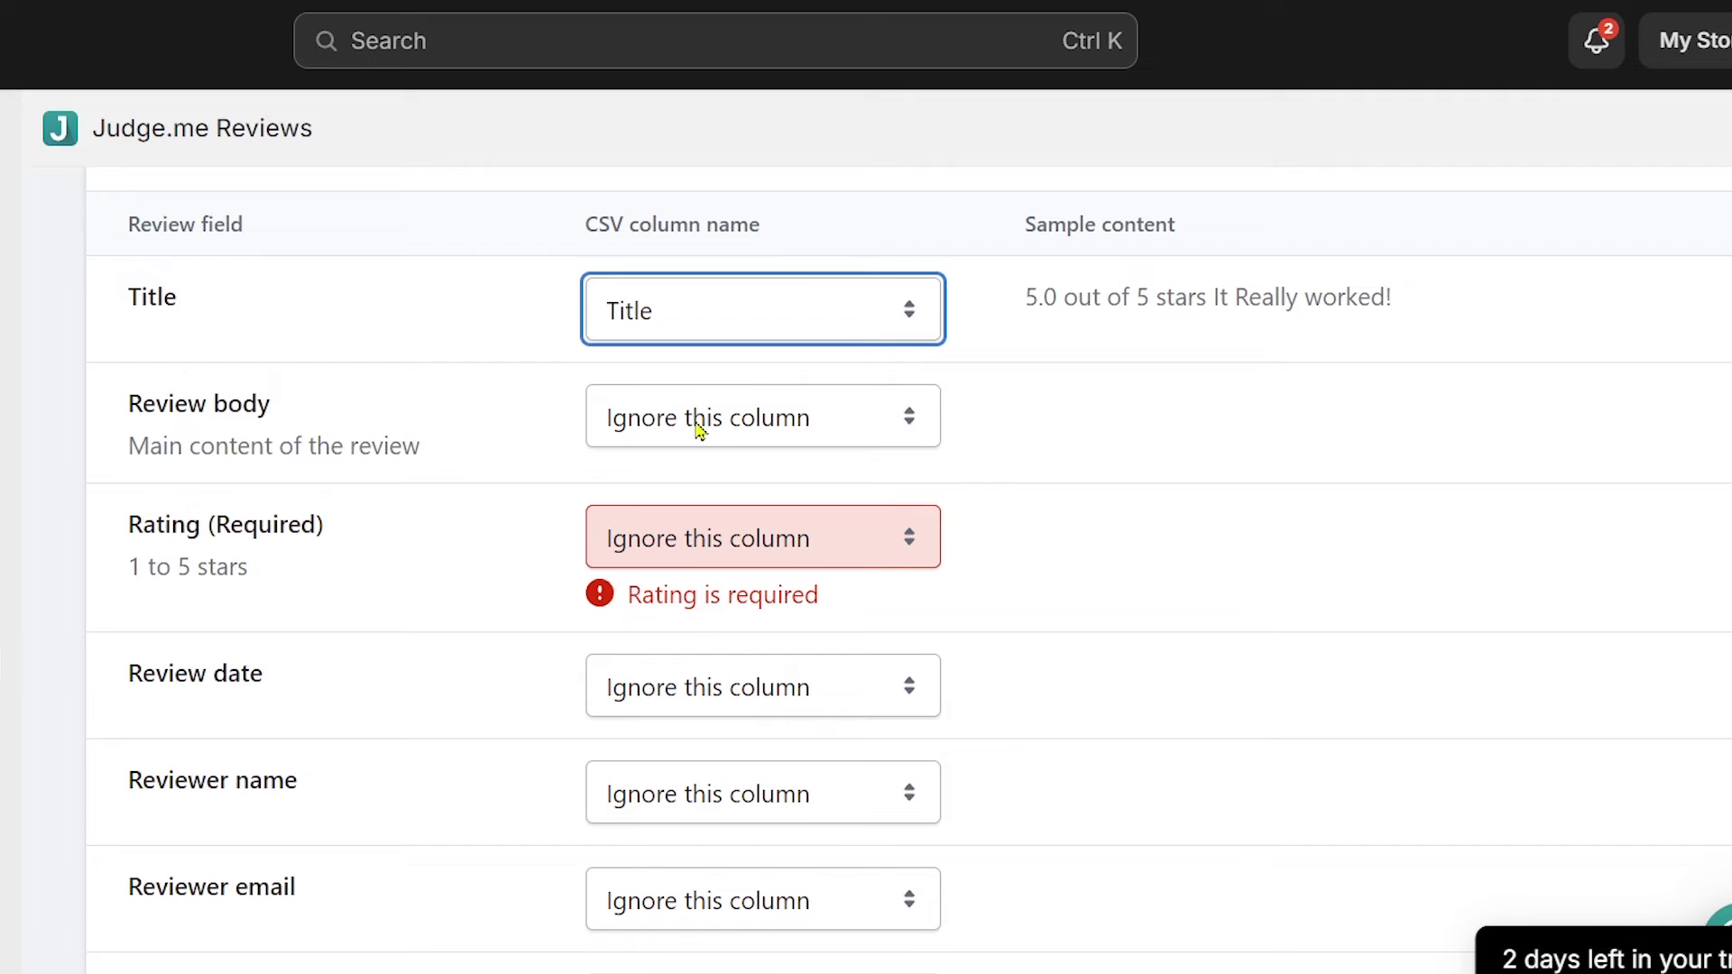
pyautogui.click(700, 430)
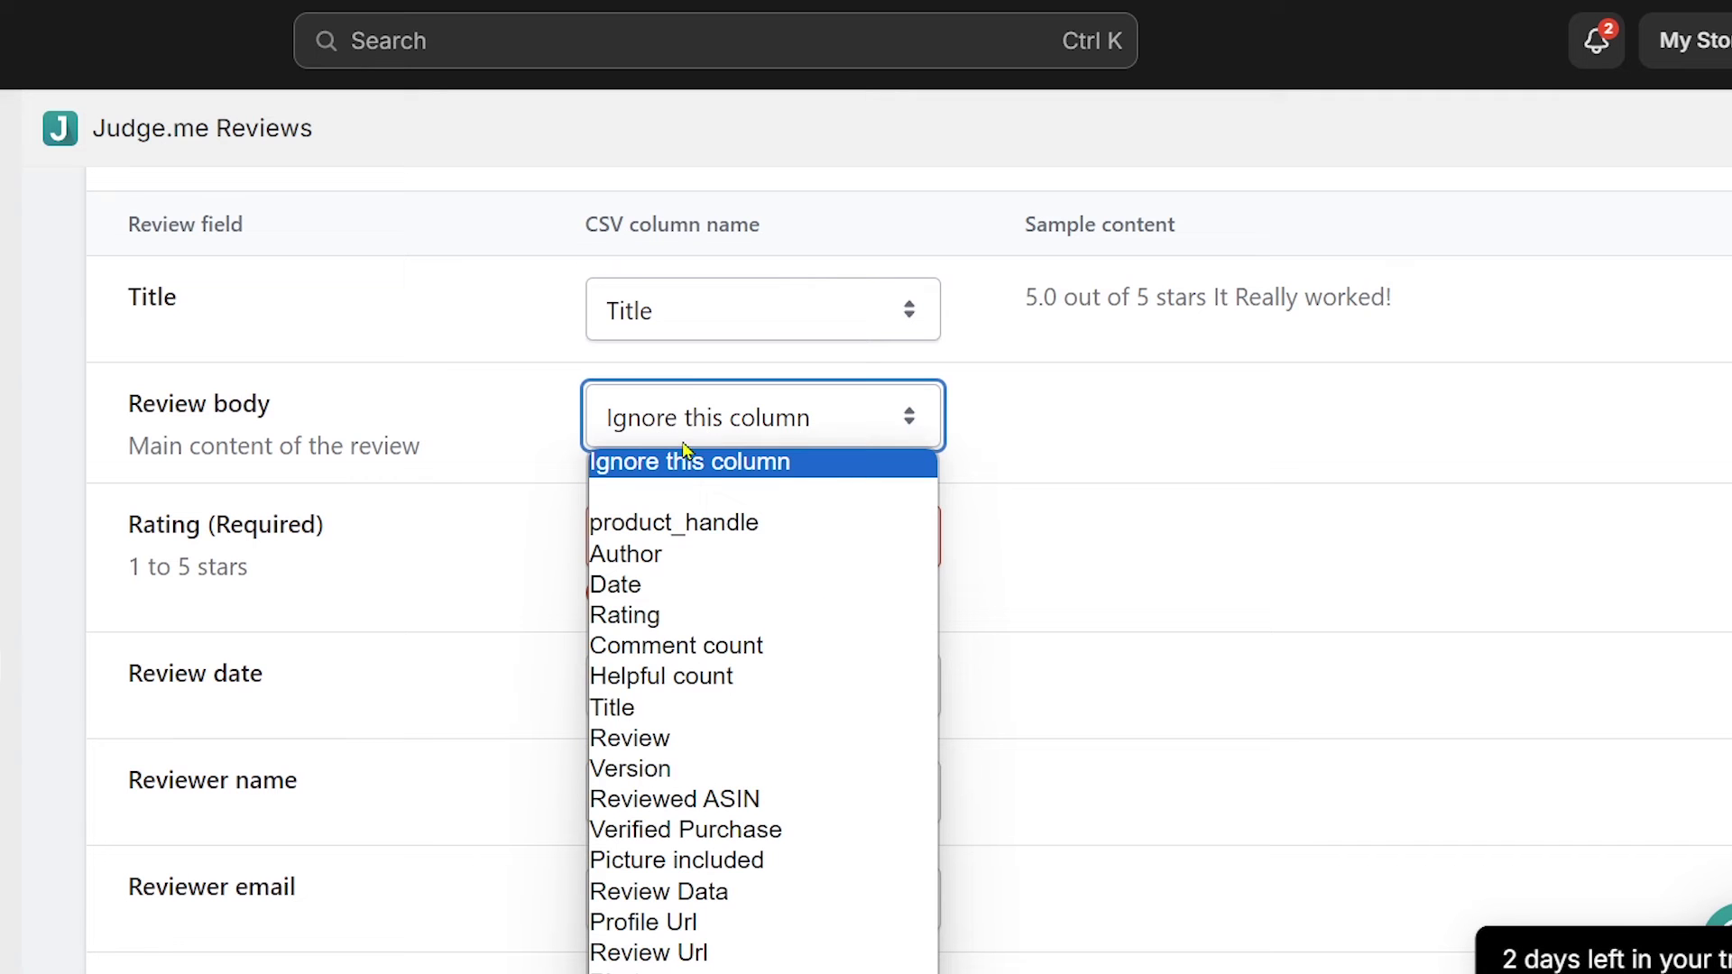
pyautogui.click(735, 740)
# Map the Rating field to the Rating column and Review date to the Date column.
pyautogui.moveTo(217, 526); pyautogui.dragTo(679, 554)
pyautogui.click(678, 553)
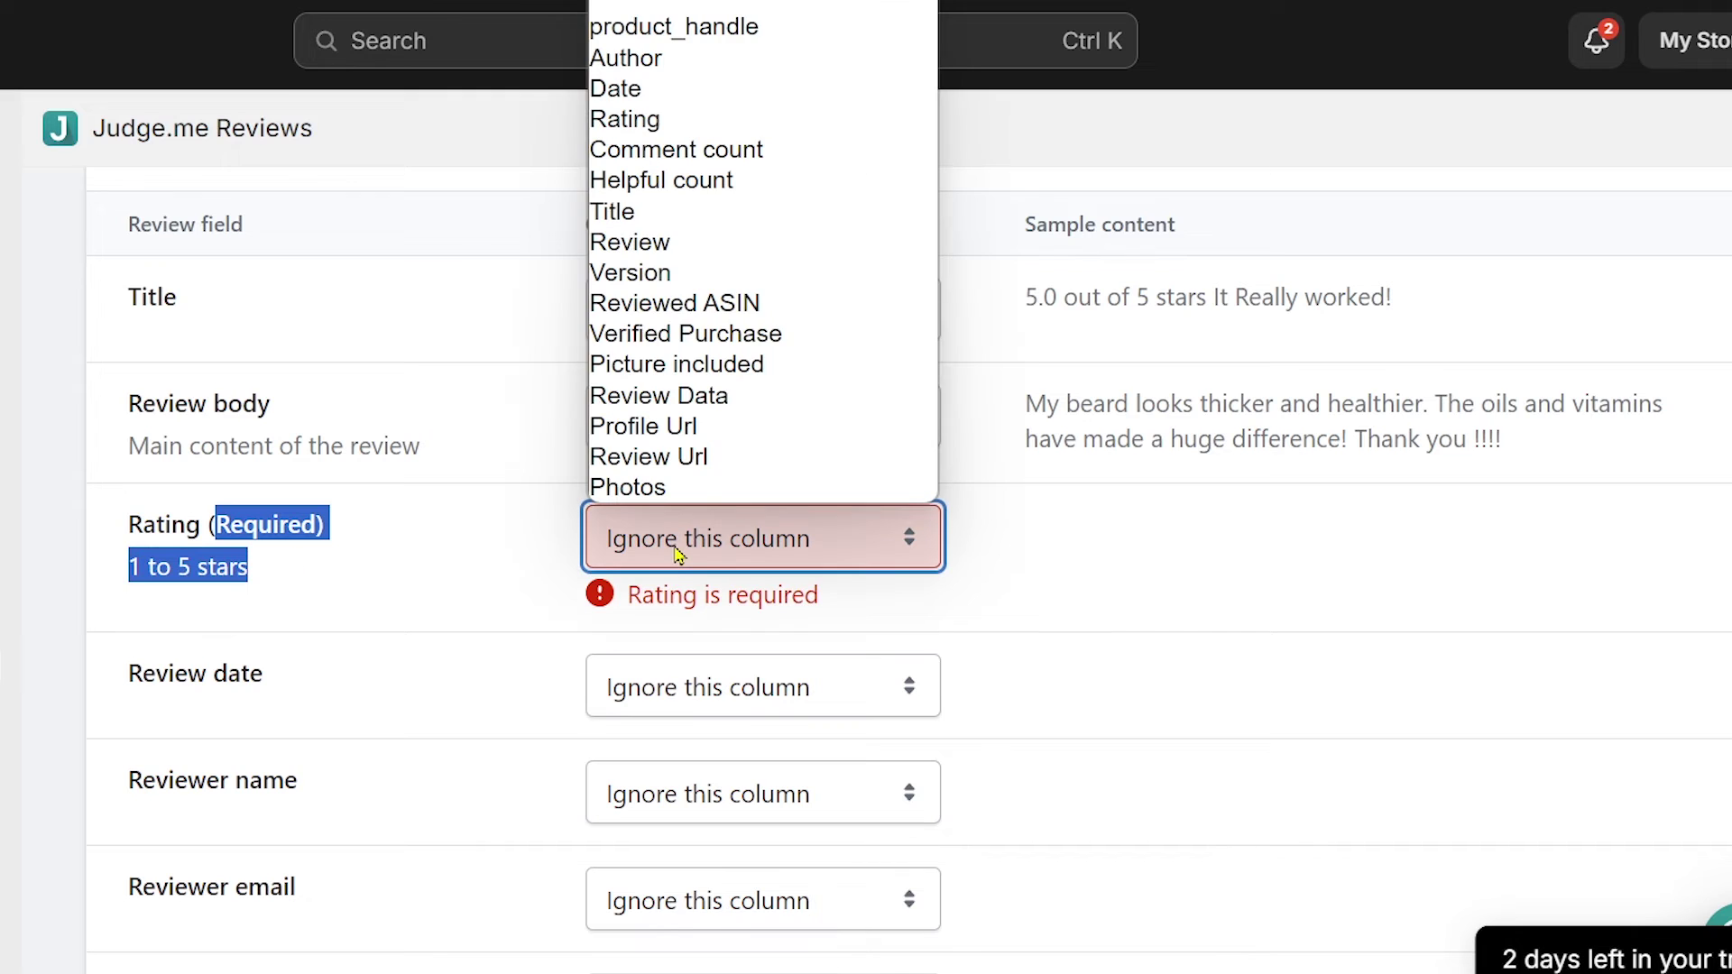
pyautogui.click(655, 120)
pyautogui.scroll(-2, 425, 433)
pyautogui.click(425, 435)
pyautogui.scroll(-2, 425, 440)
pyautogui.scroll(-6, 425, 440)
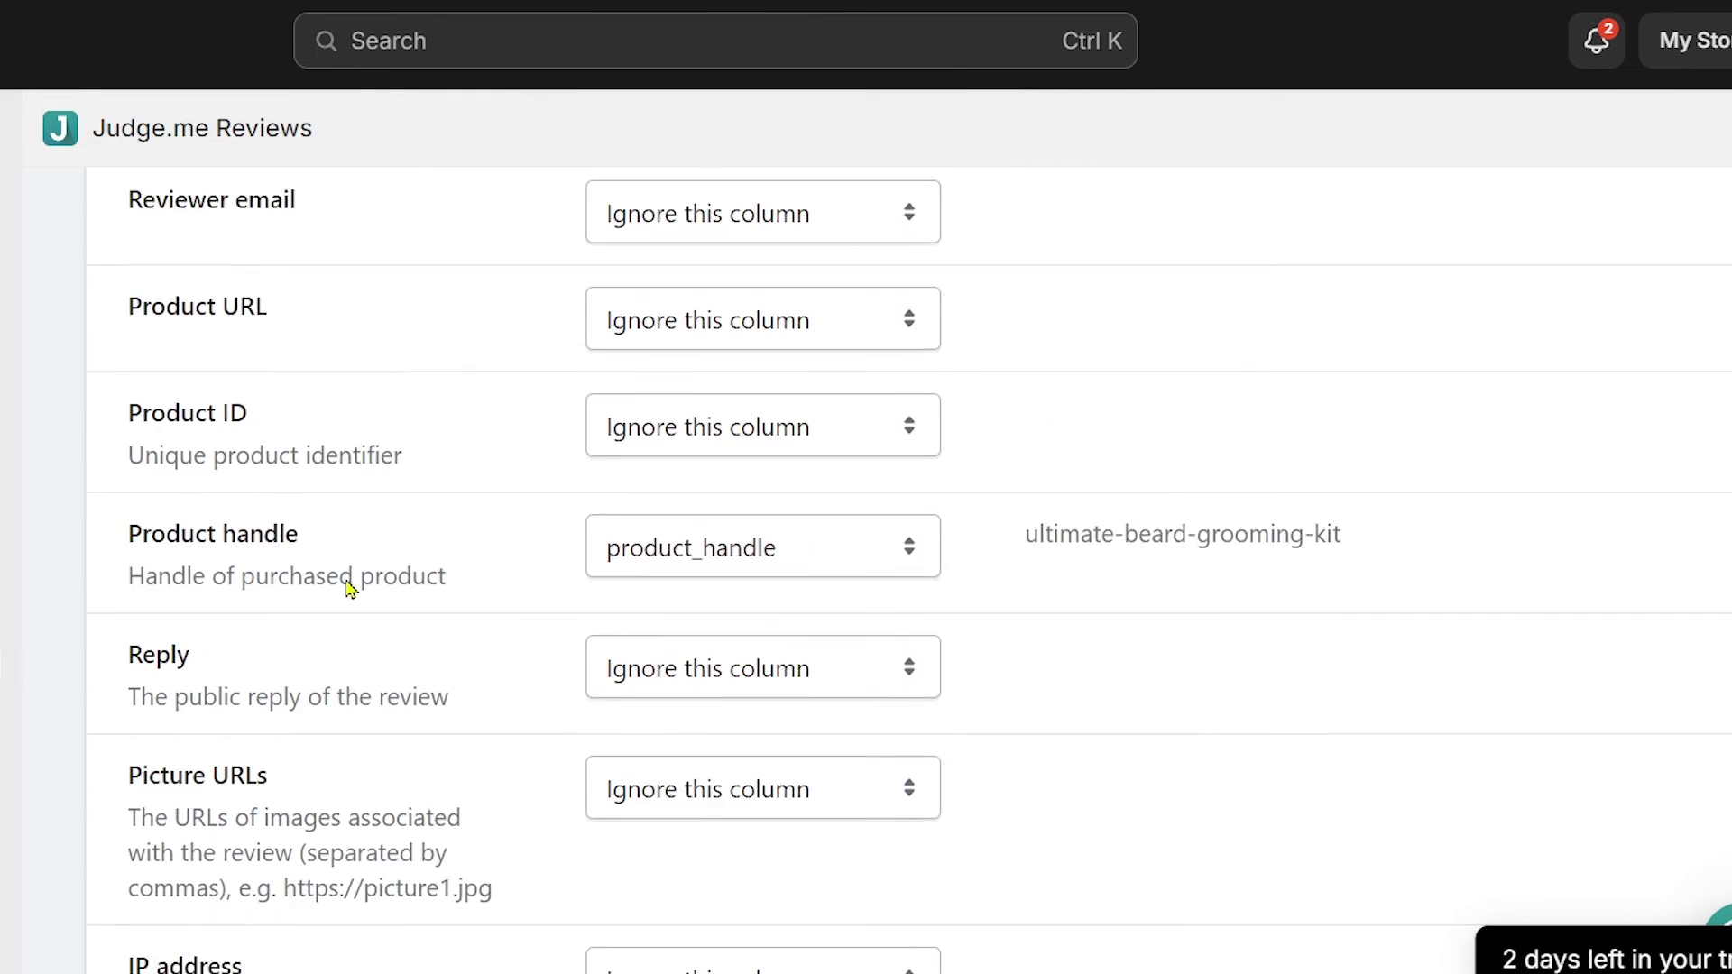
pyautogui.scroll(5, 614, 873)
pyautogui.scroll(2, 613, 874)
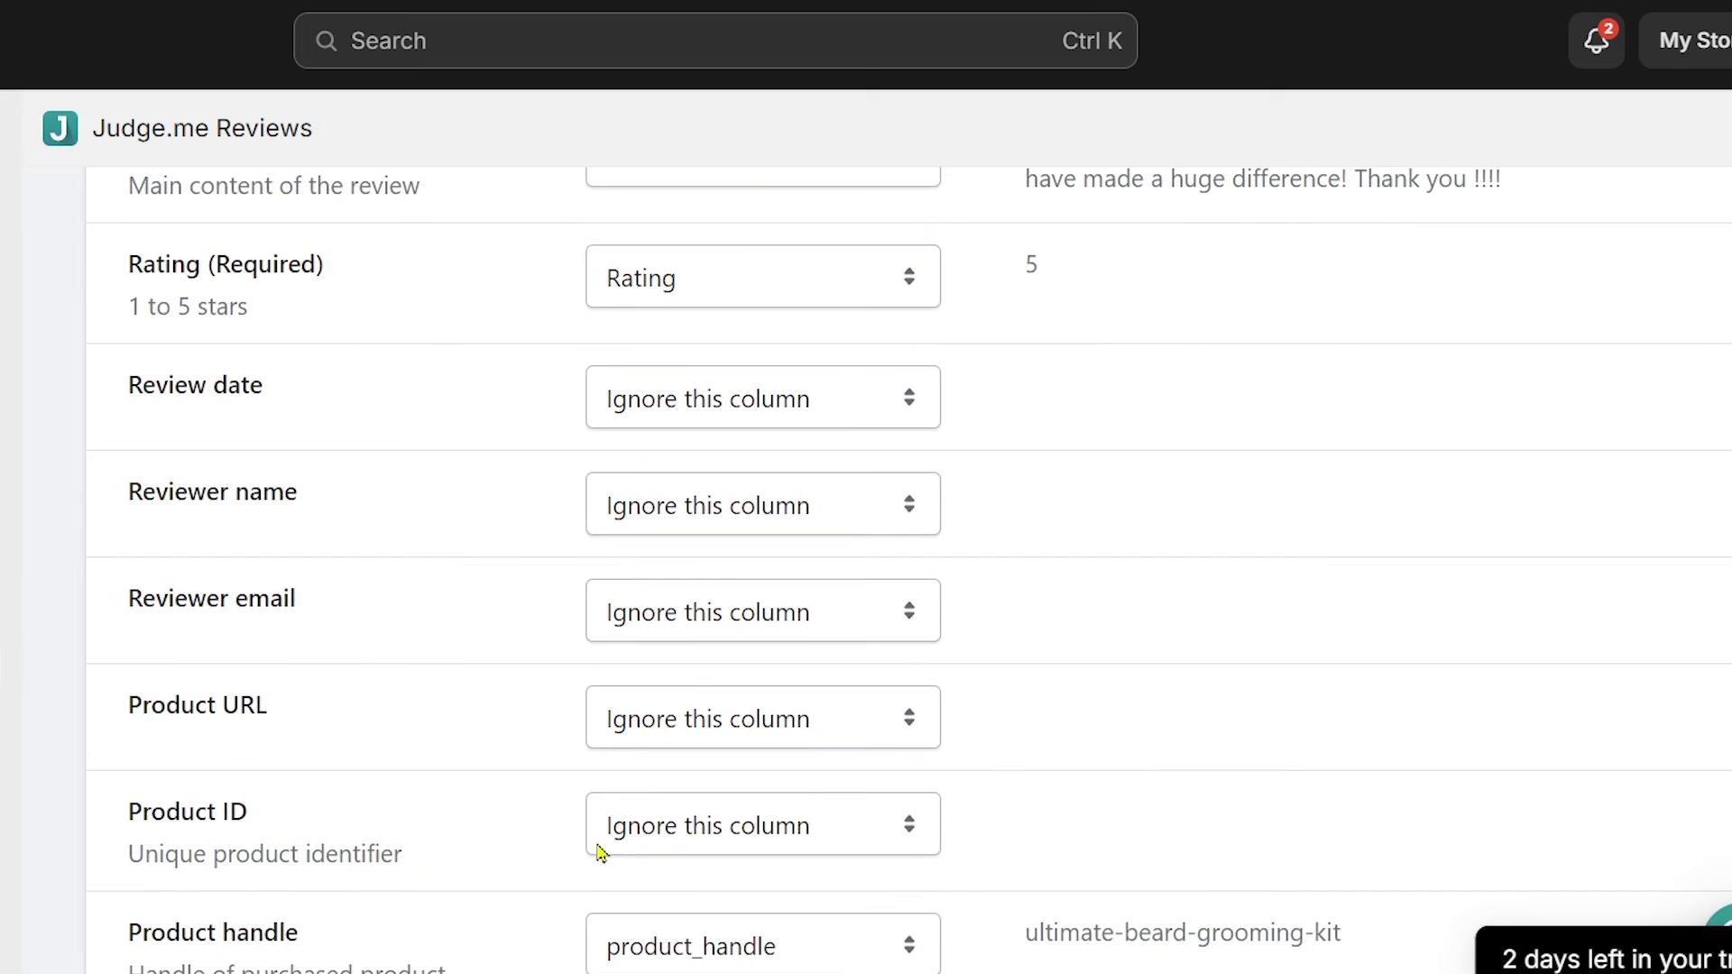
pyautogui.scroll(2, 547, 648)
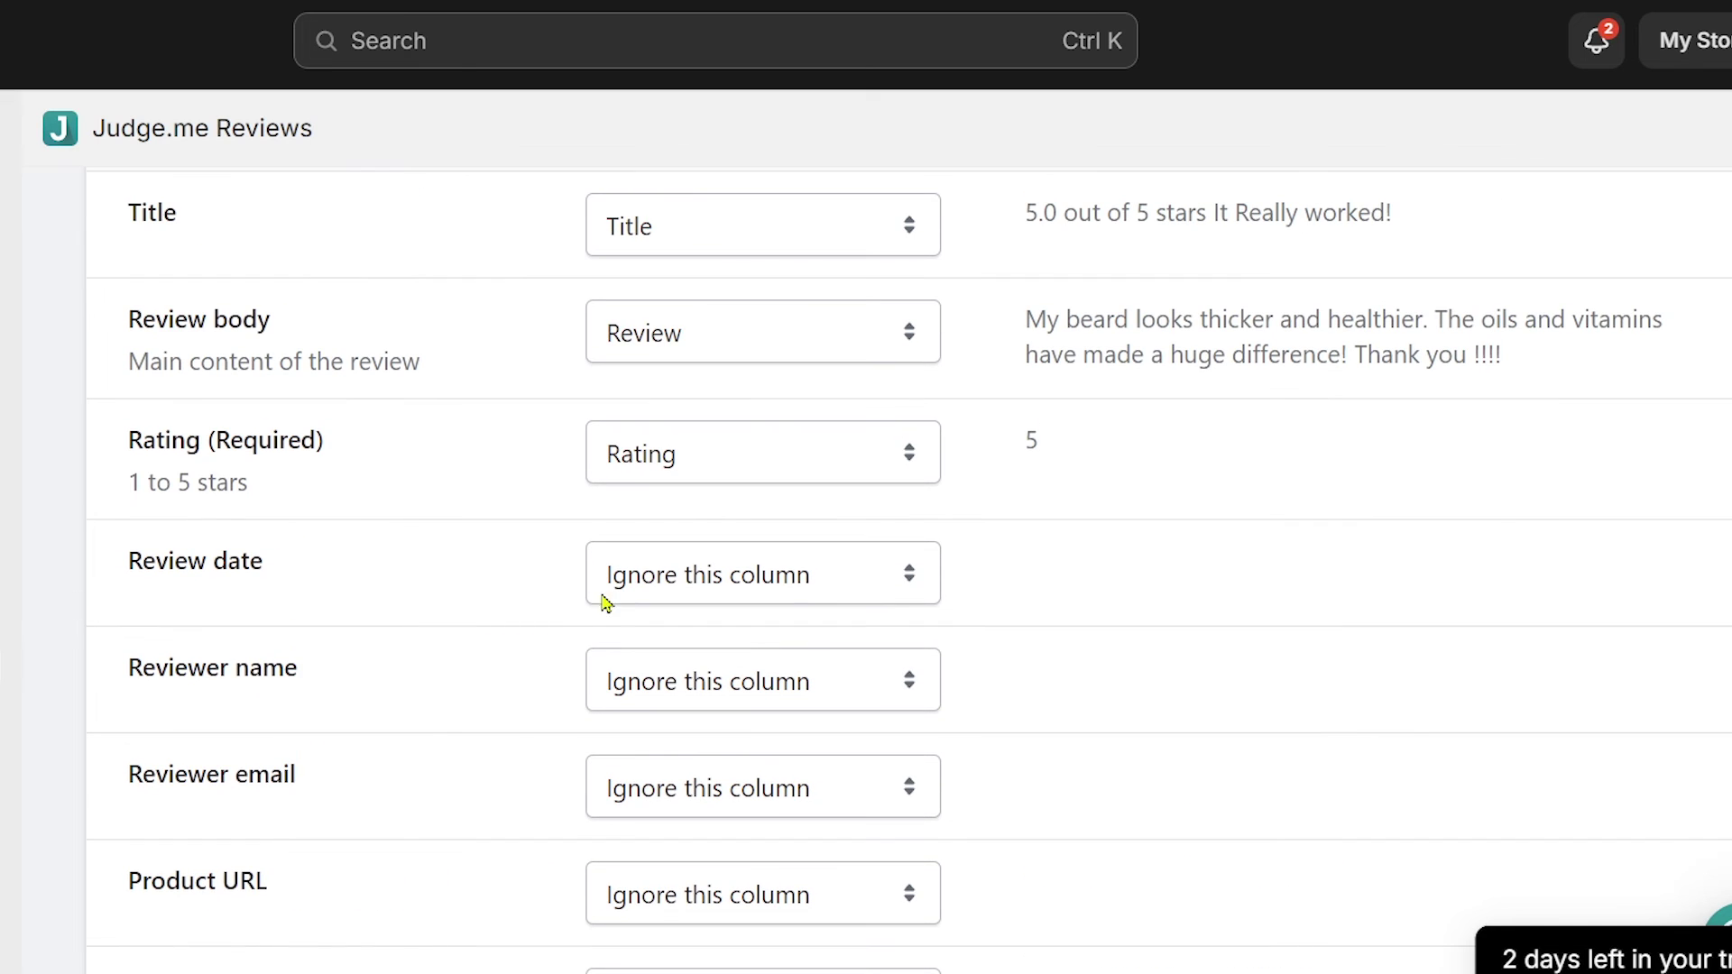
pyautogui.click(672, 571)
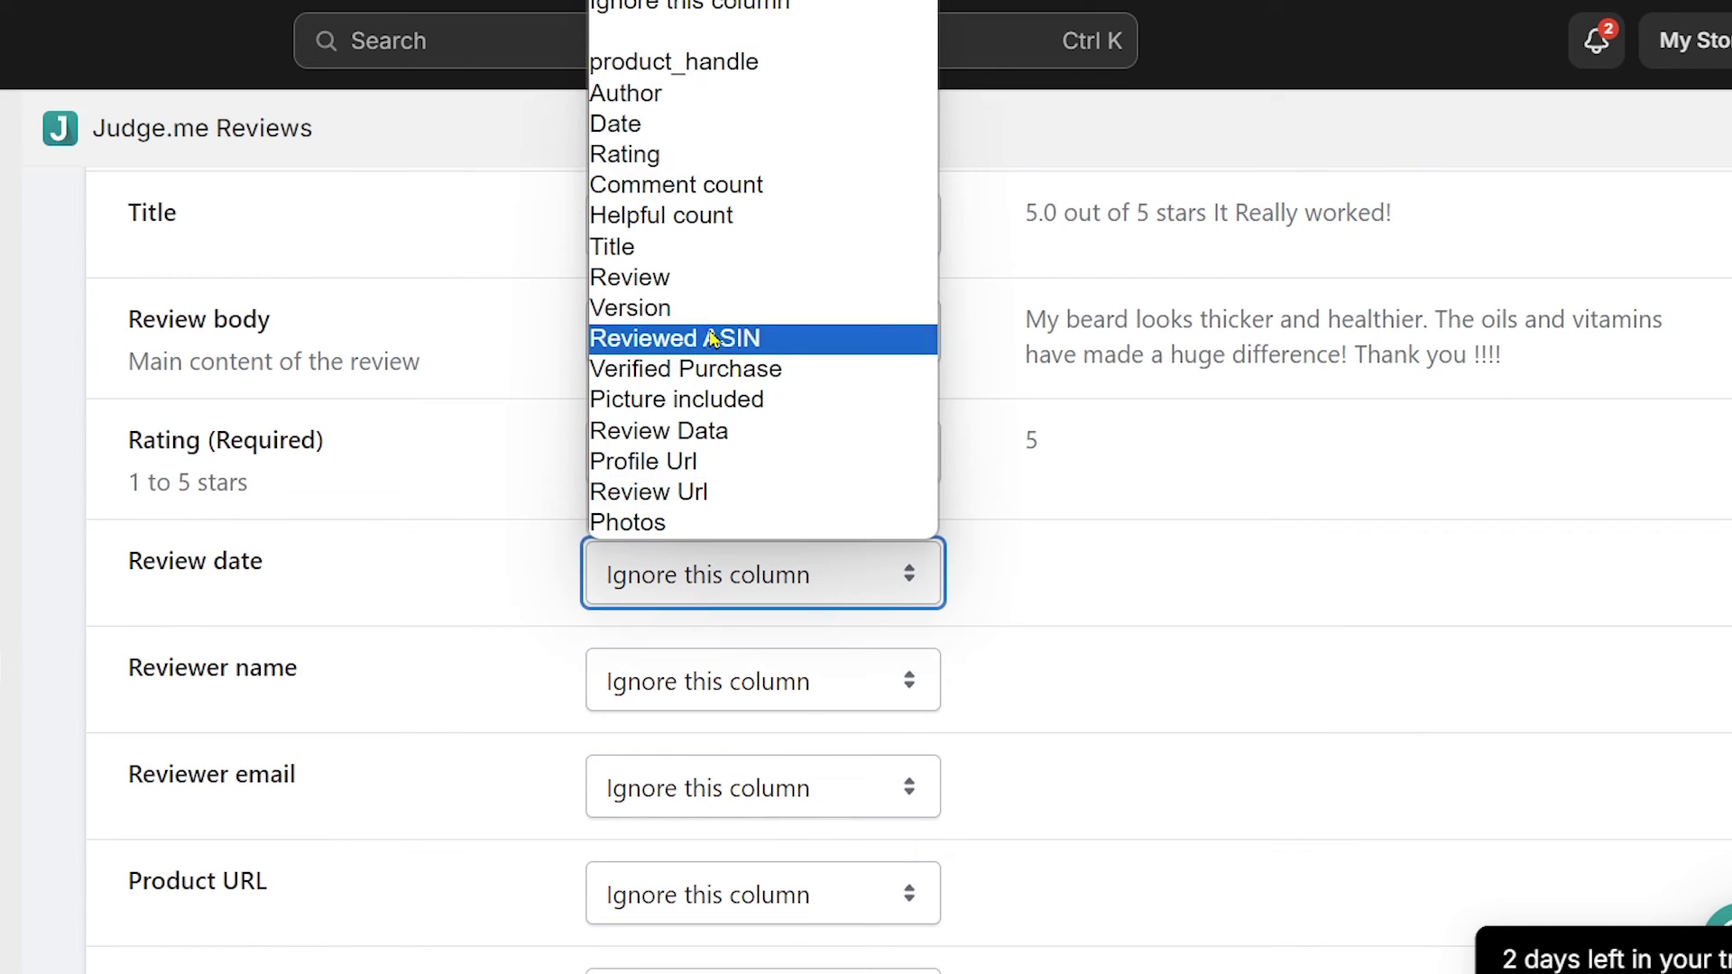
pyautogui.click(669, 142)
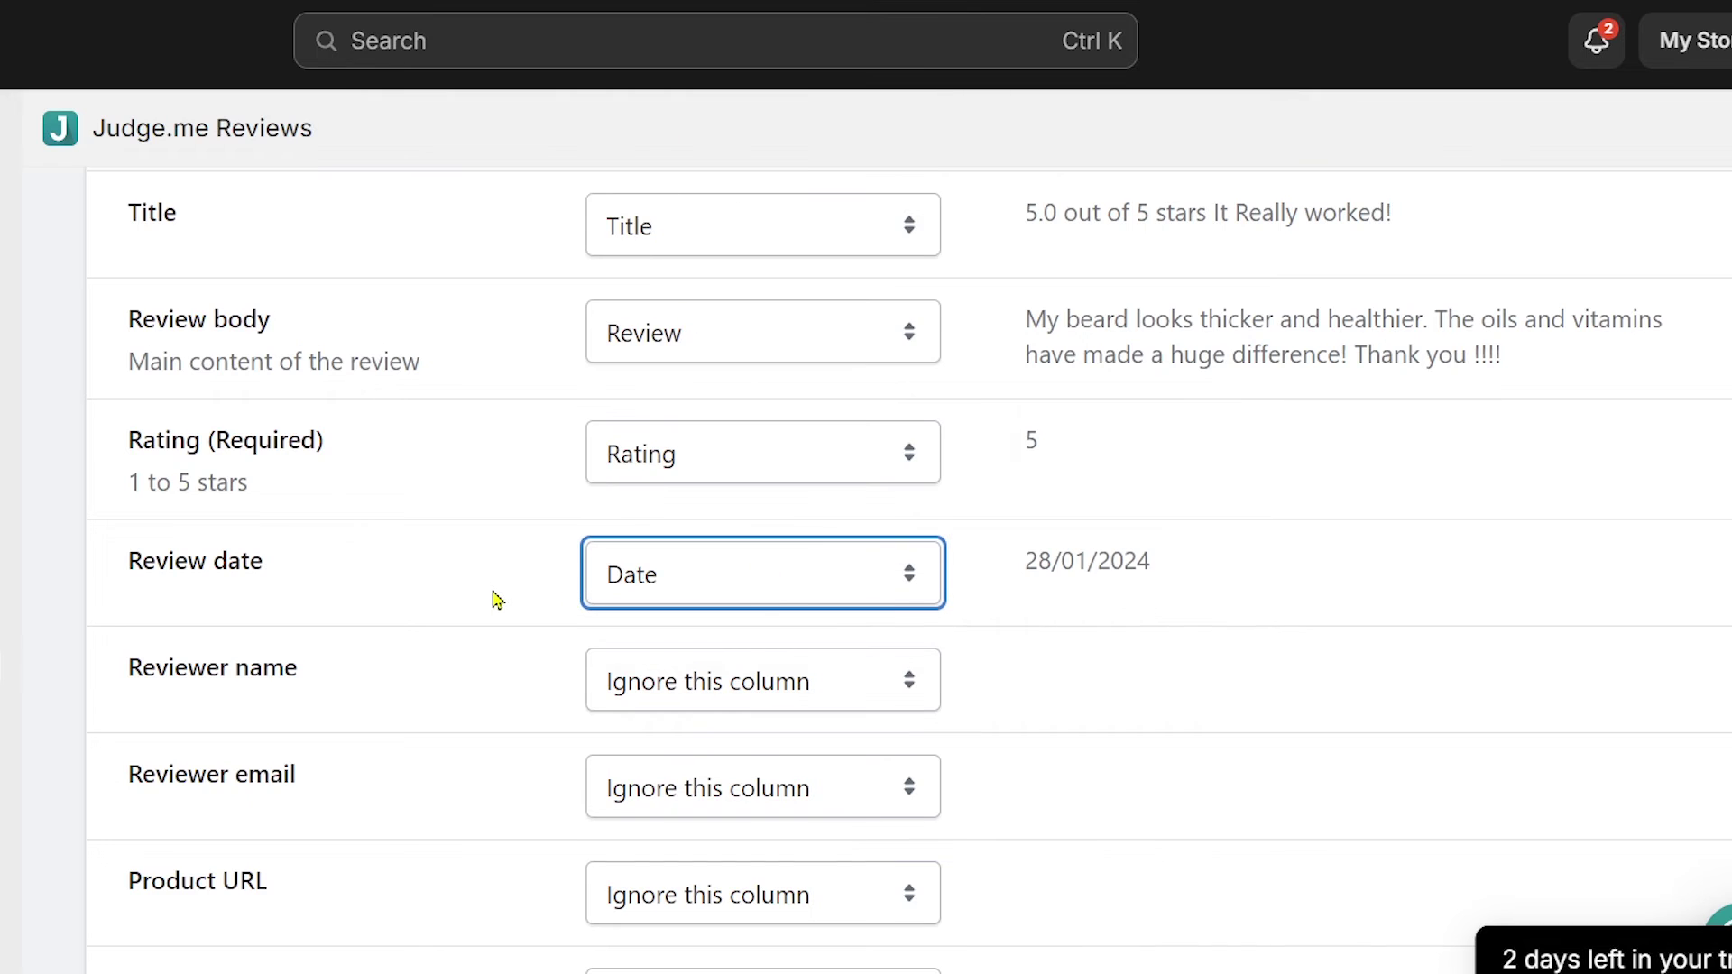
pyautogui.scroll(-2, 494, 600)
# Map reviewer name to the Author column and leave reviewer email unmapped.
pyautogui.click(734, 516)
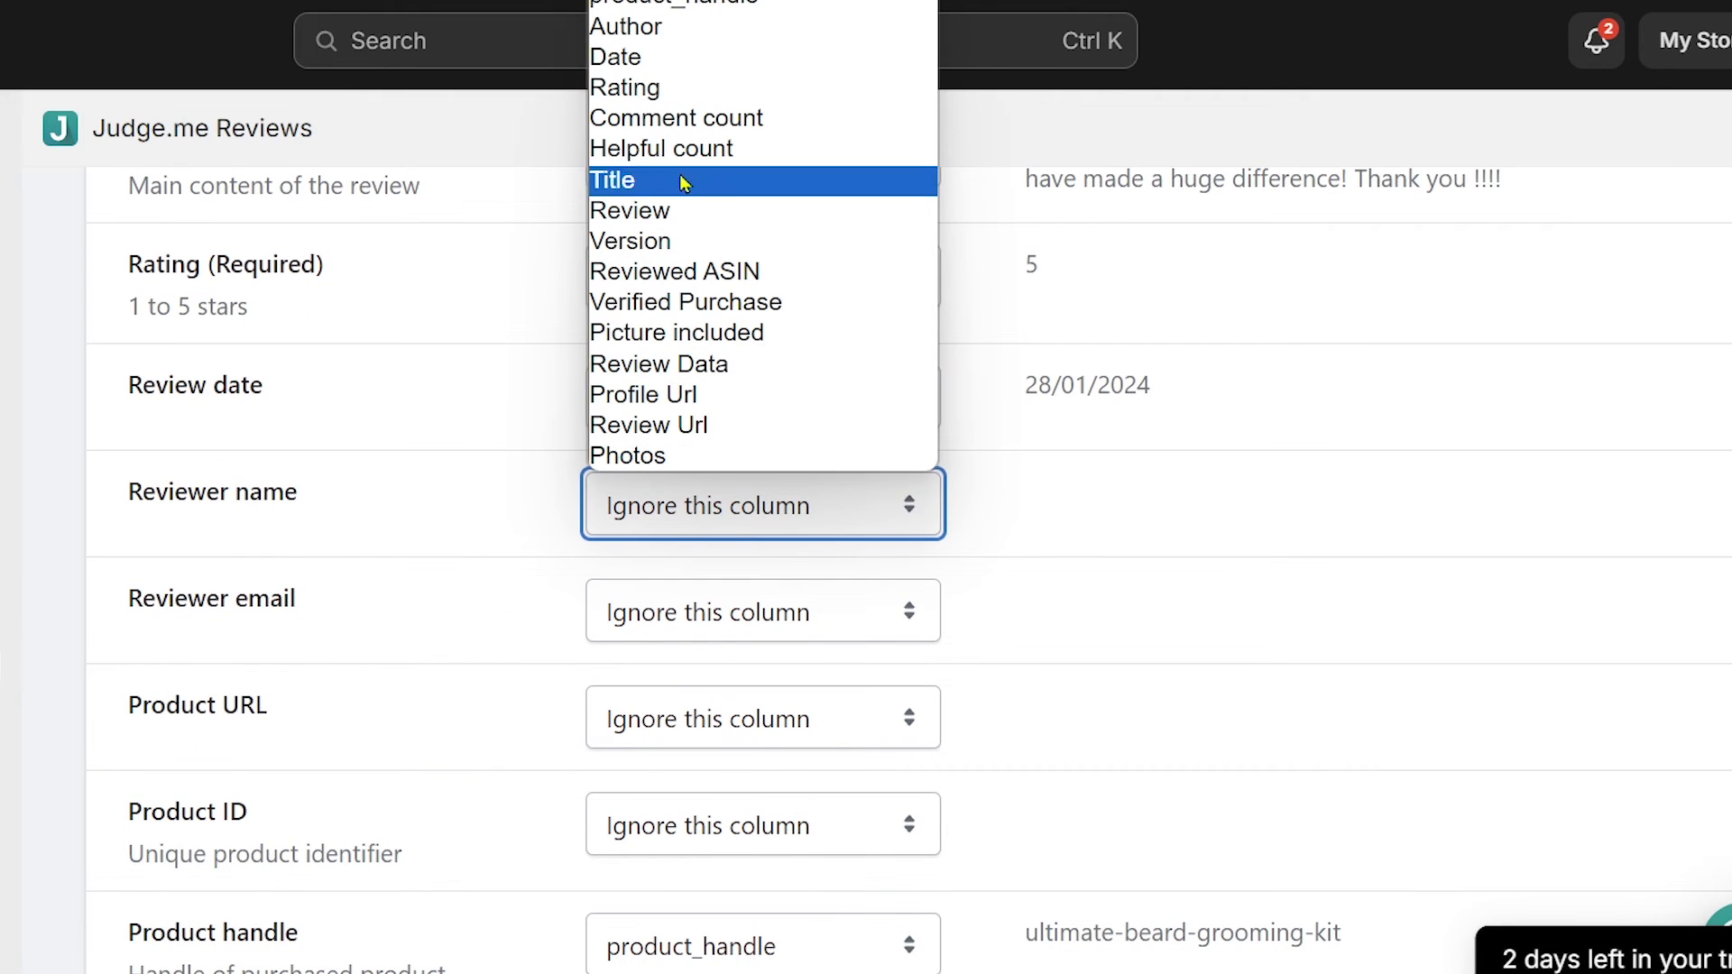
pyautogui.click(631, 27)
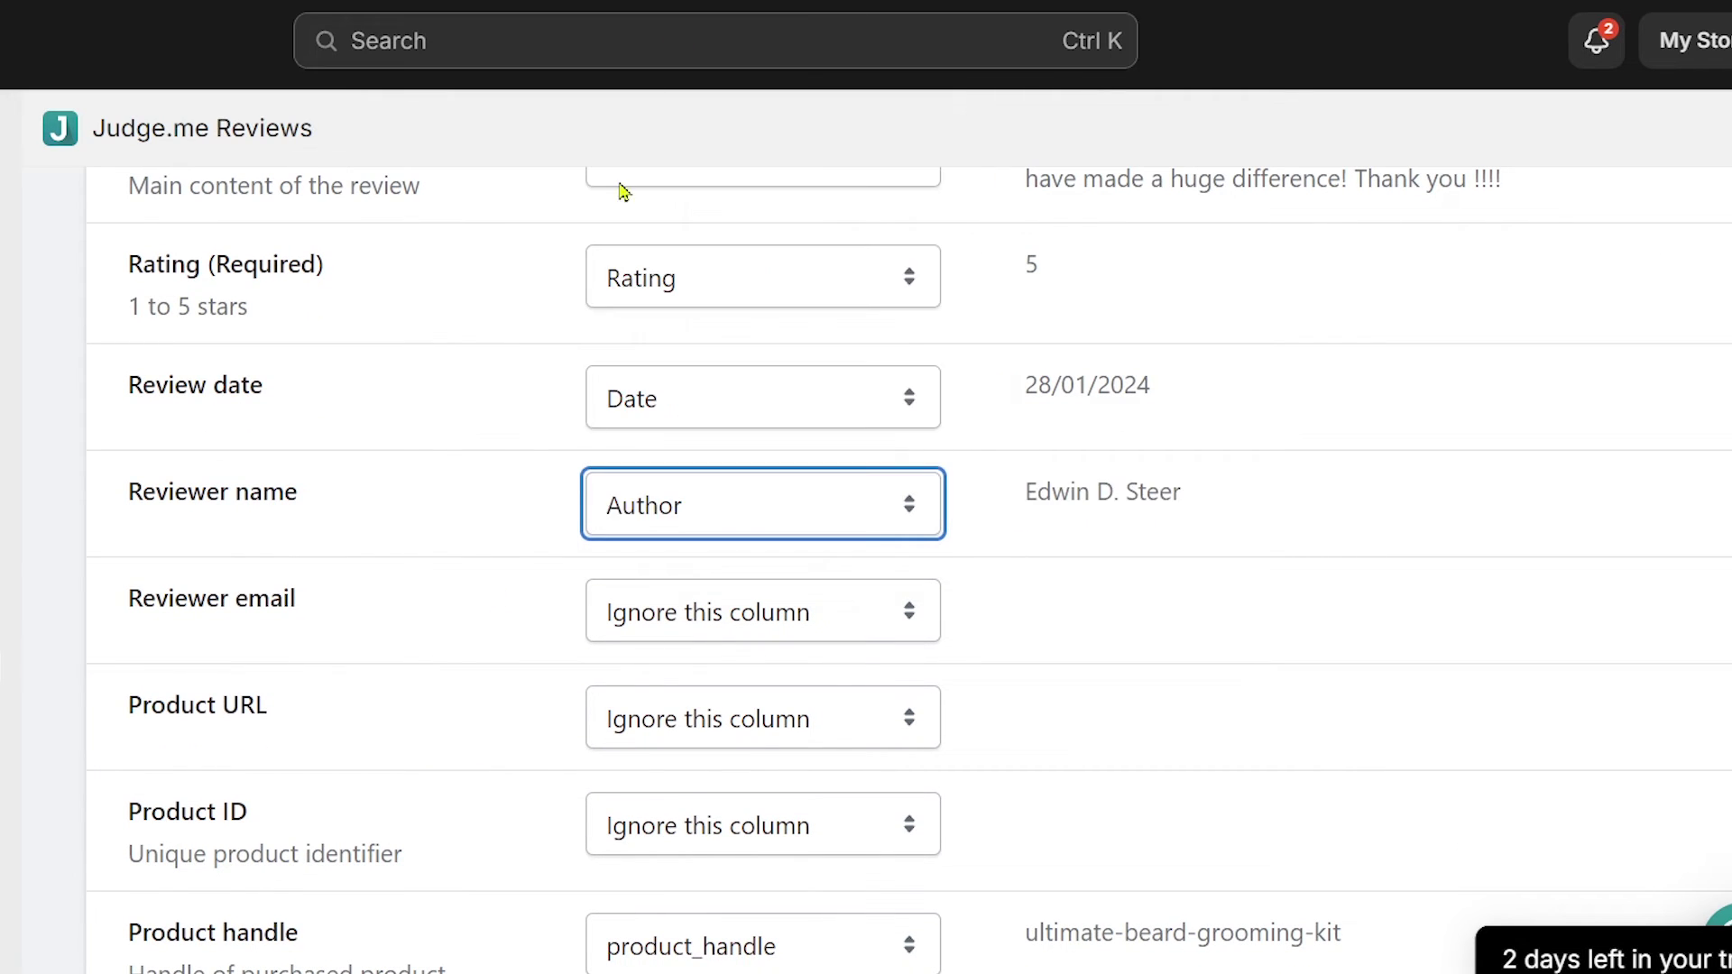
pyautogui.scroll(-2, 538, 622)
pyautogui.moveTo(175, 424); pyautogui.dragTo(324, 439)
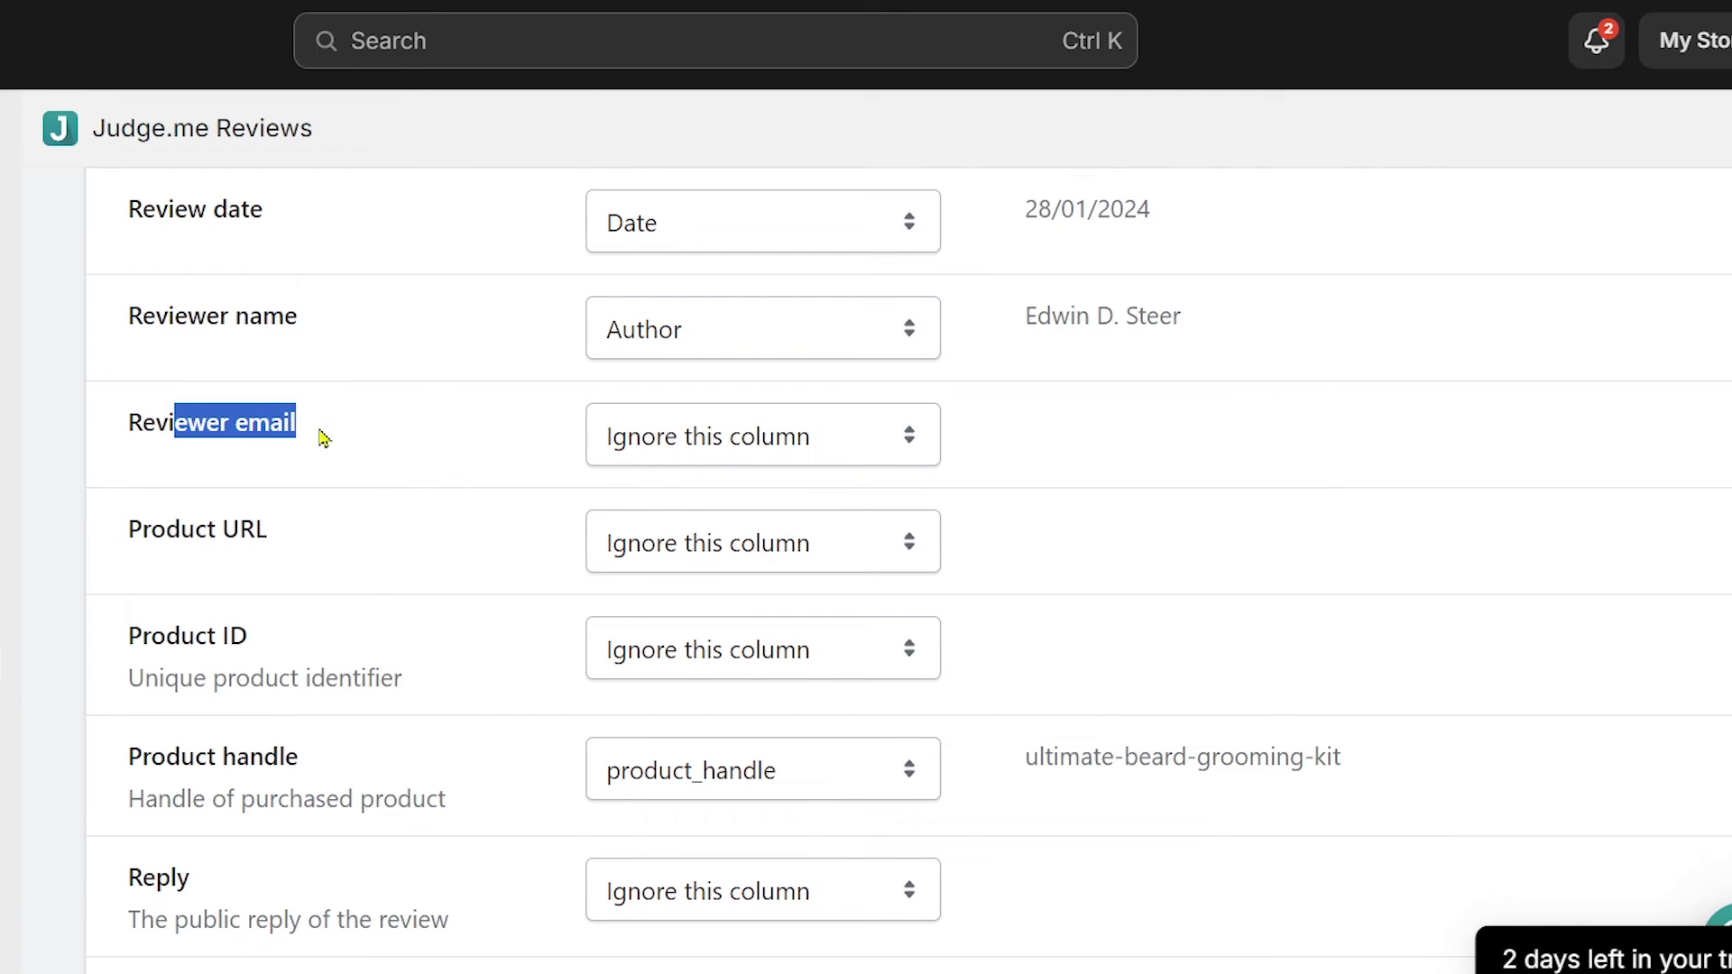
pyautogui.click(324, 439)
pyautogui.click(708, 437)
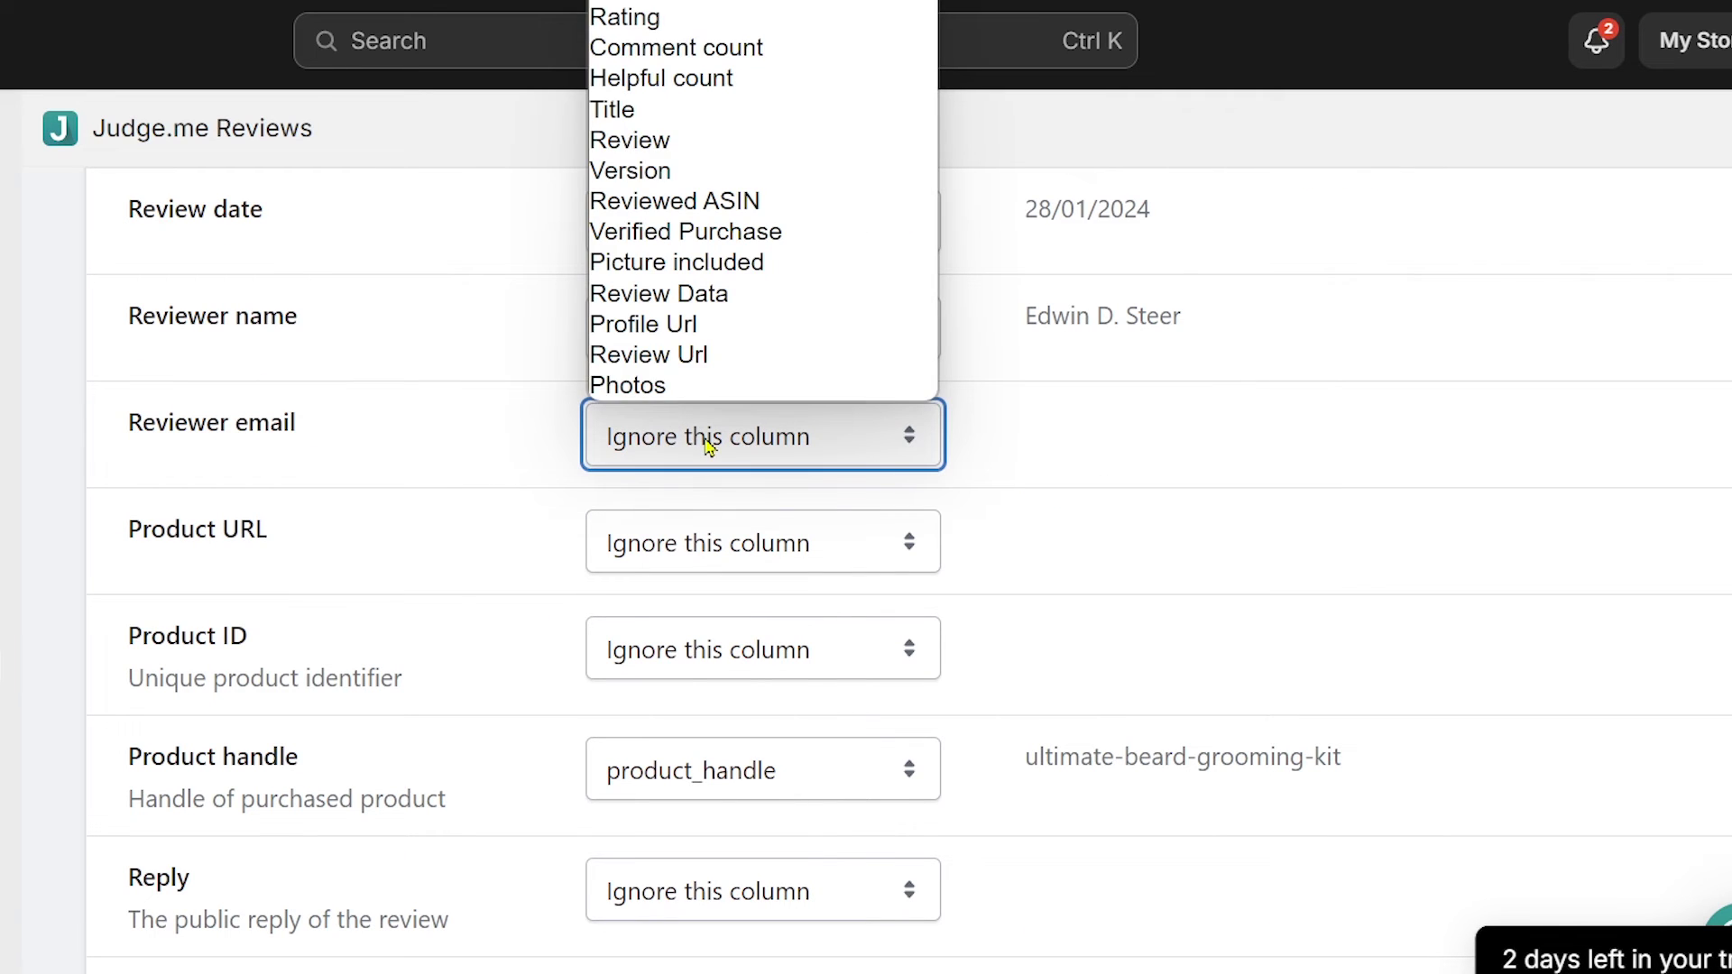
pyautogui.click(452, 513)
# Leave product URL unmapped and map picture URLs to the Profile Url column.
pyautogui.scroll(-2, 447, 512)
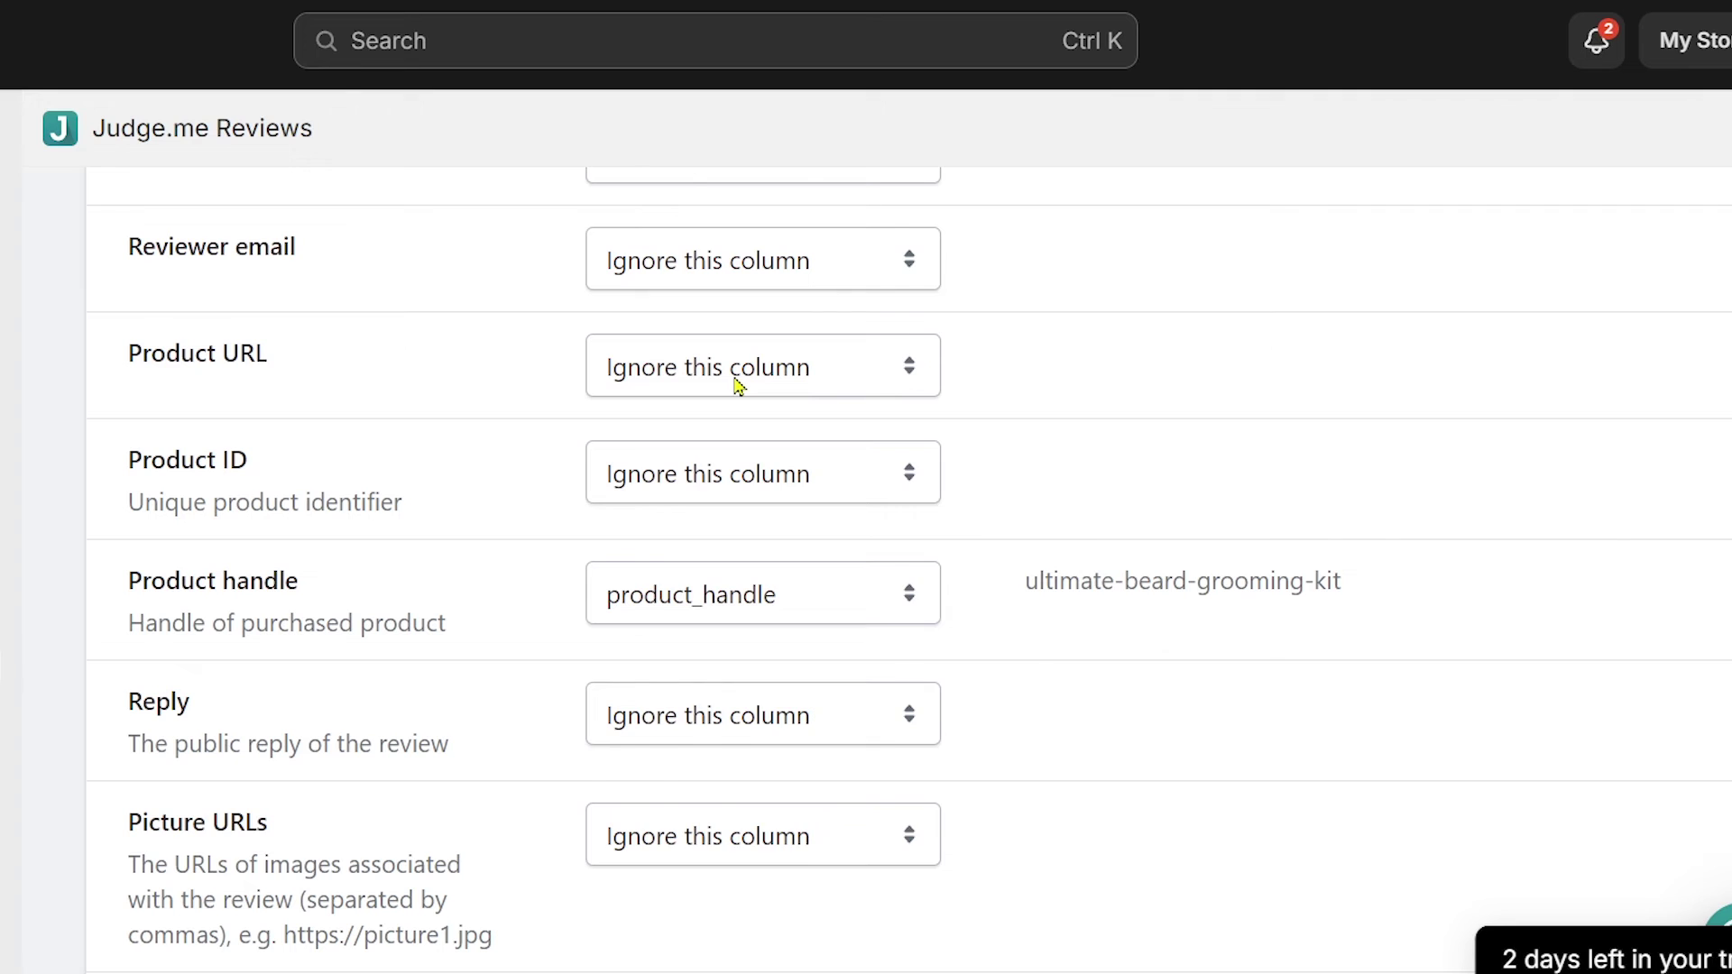
pyautogui.click(738, 385)
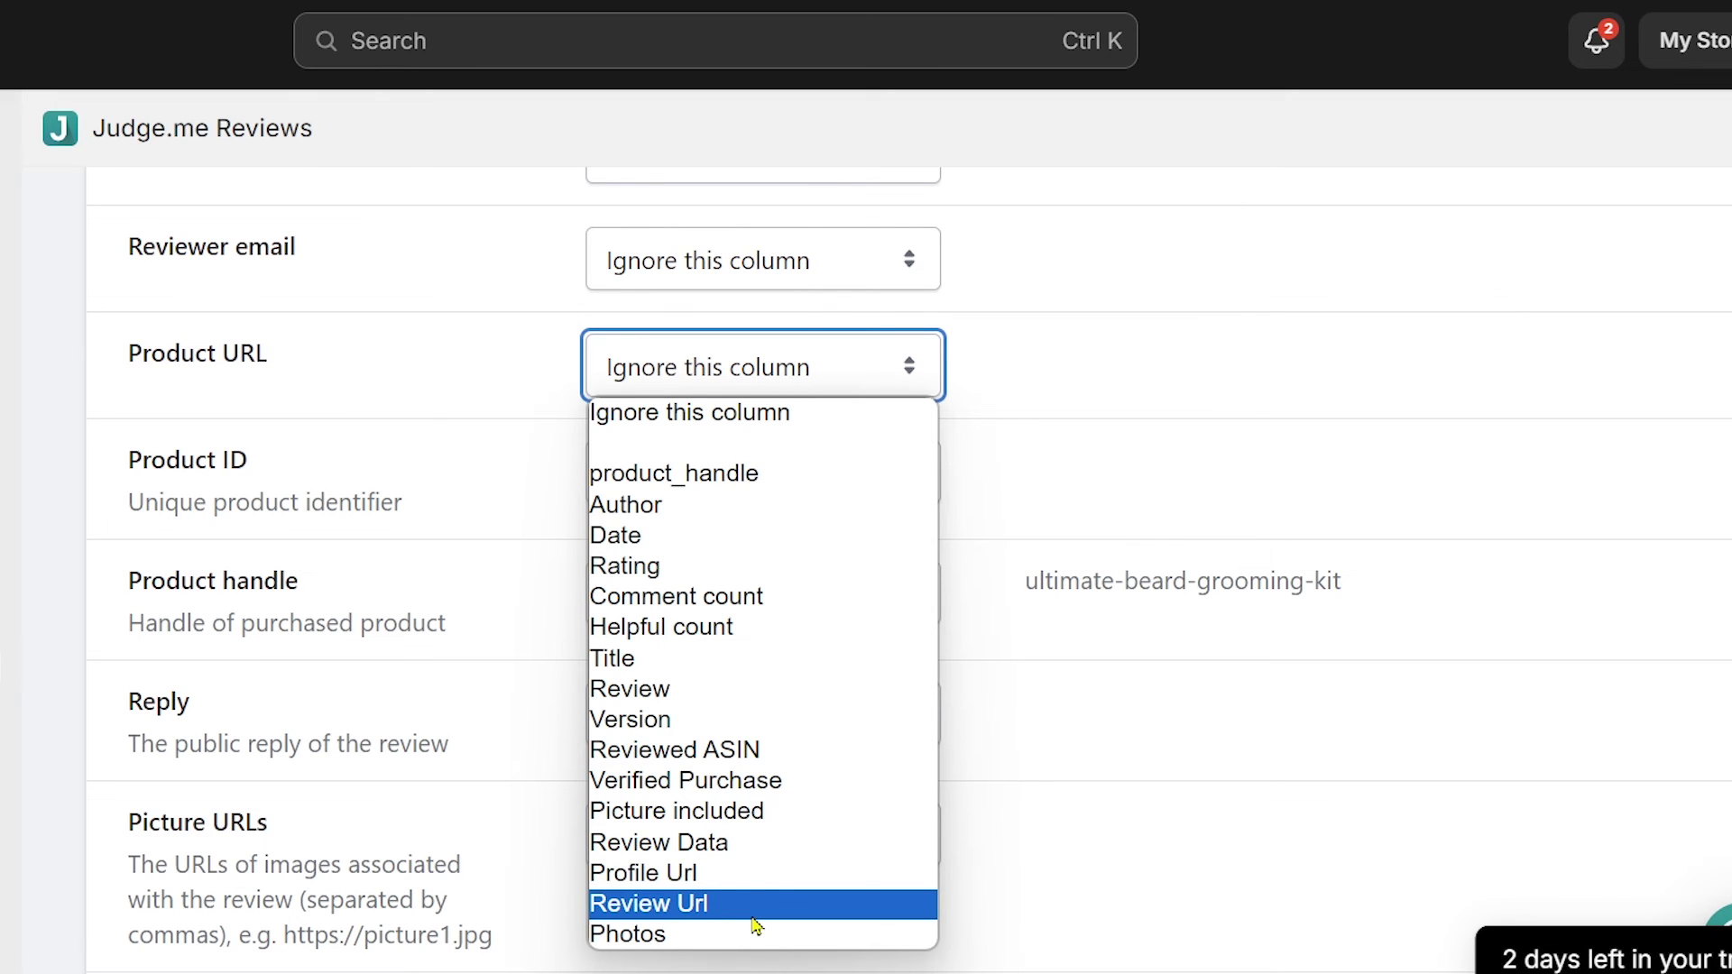
pyautogui.click(341, 347)
pyautogui.scroll(-4, 348, 349)
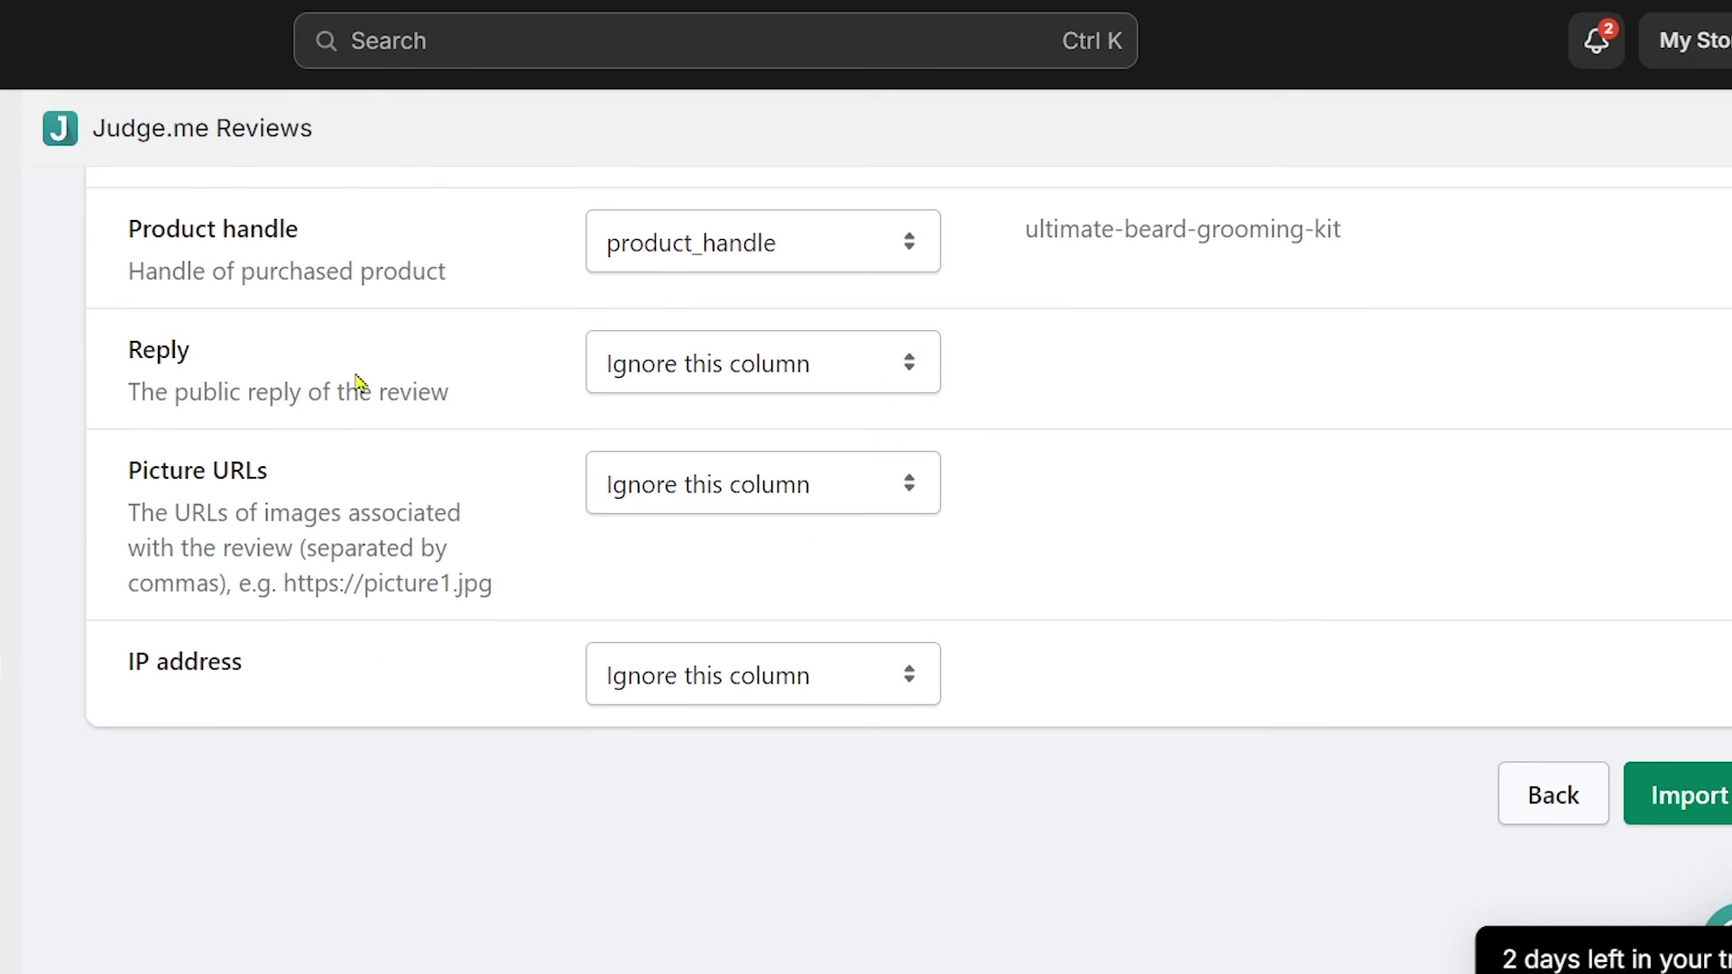
pyautogui.moveTo(194, 498); pyautogui.dragTo(321, 495)
pyautogui.click(784, 511)
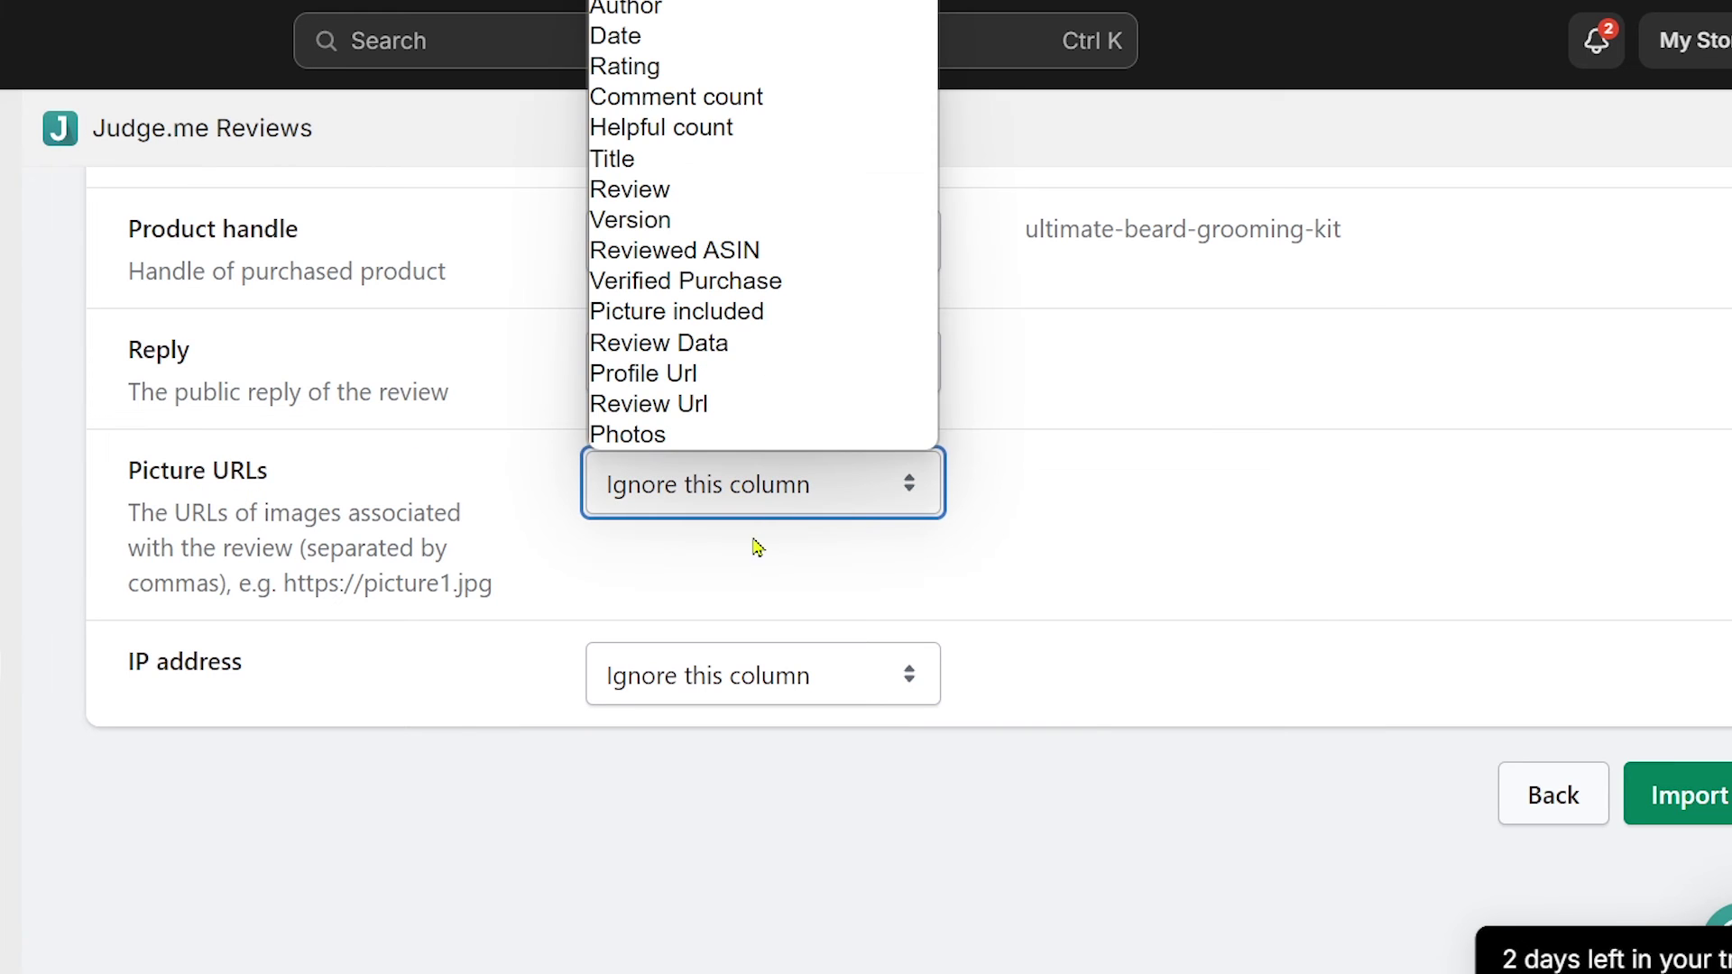
pyautogui.click(707, 386)
pyautogui.scroll(-2, 375, 638)
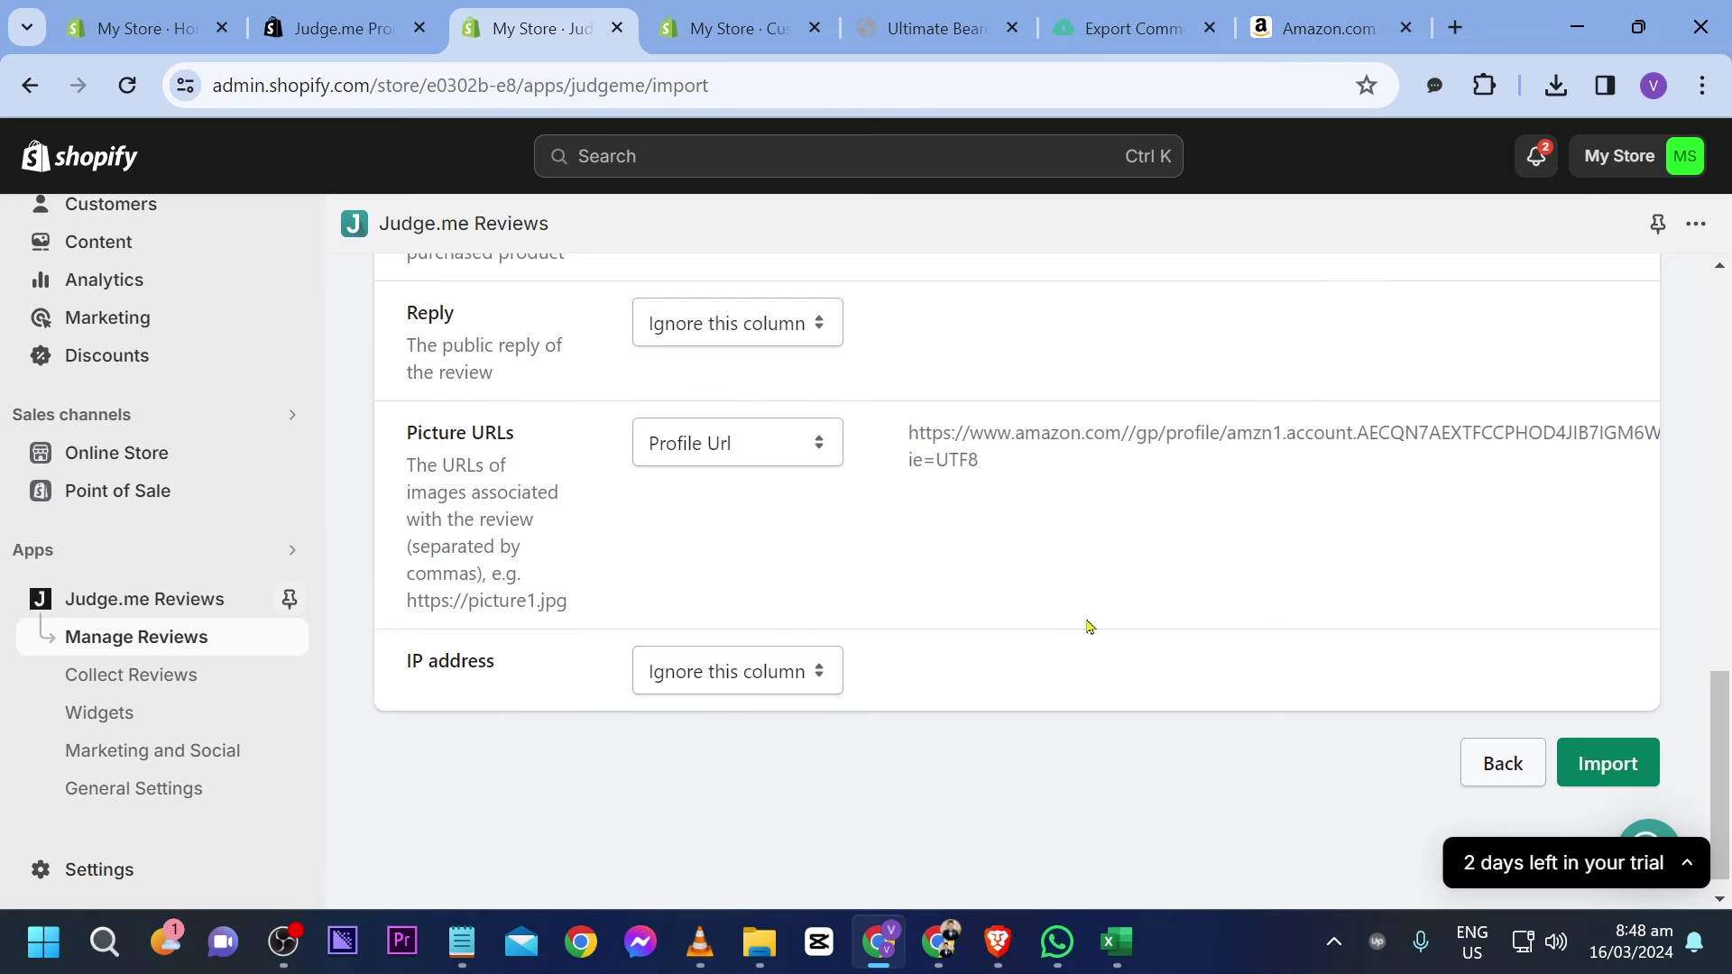
pyautogui.scroll(-1, 1001, 672)
# Run the import, accept the DD/MM/YYYY date format, and browse the published beard kit reviews.
pyautogui.click(1621, 748)
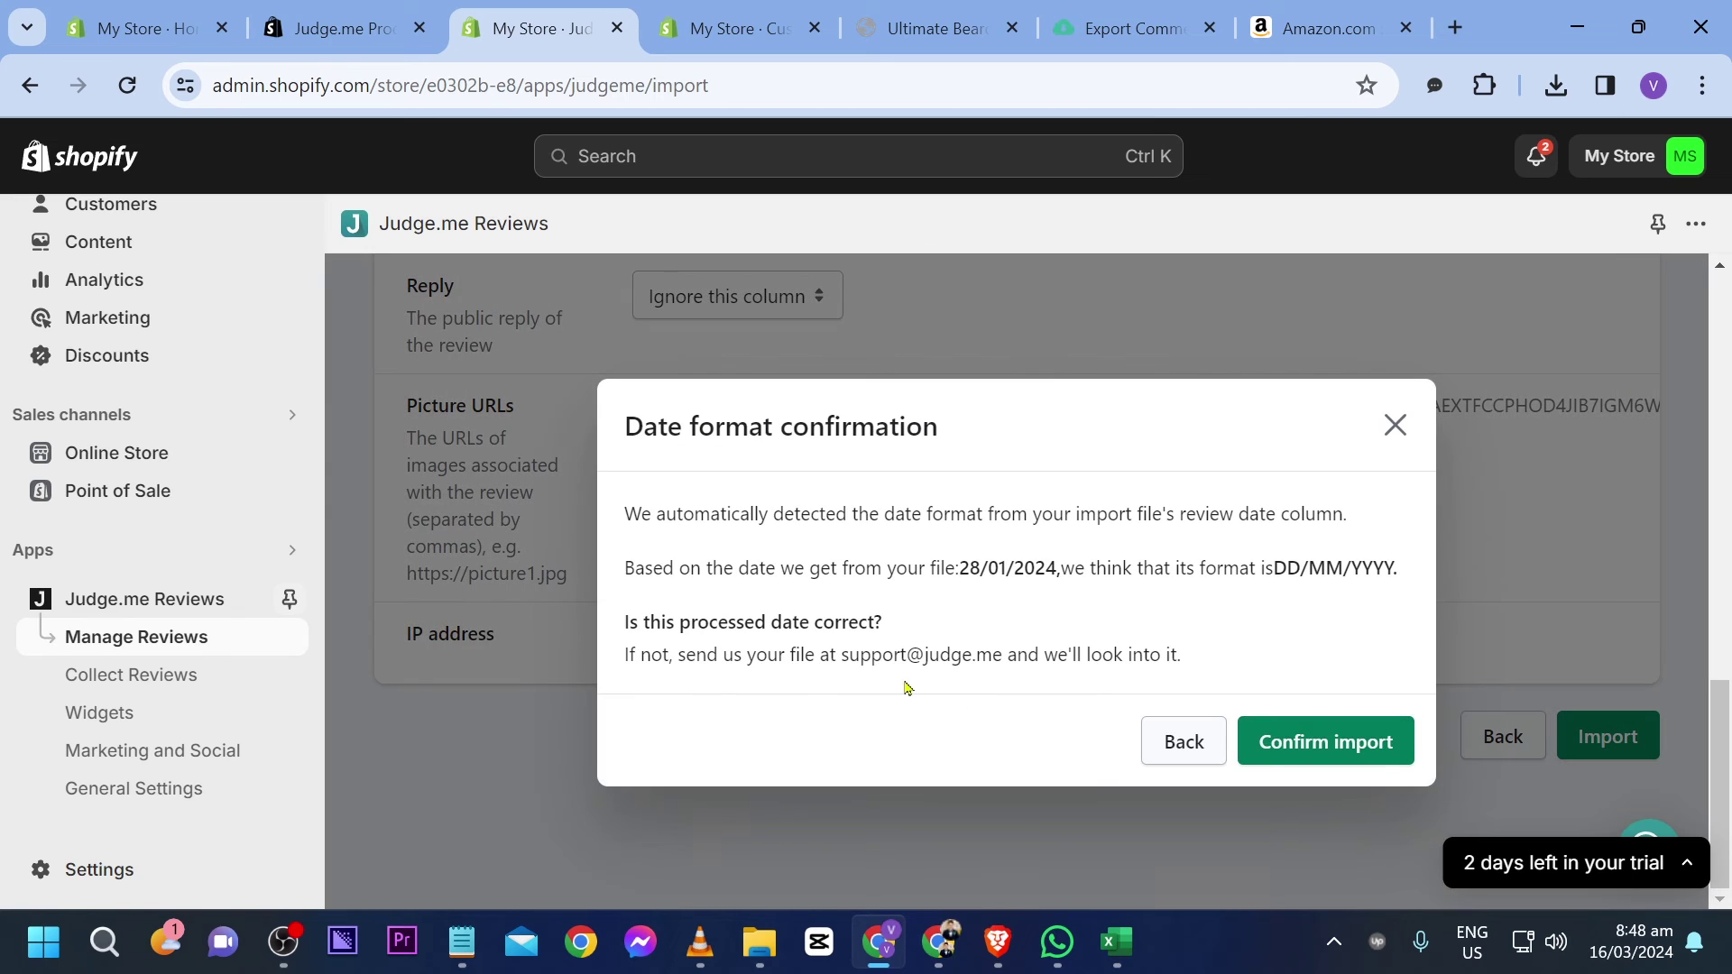
pyautogui.click(1272, 732)
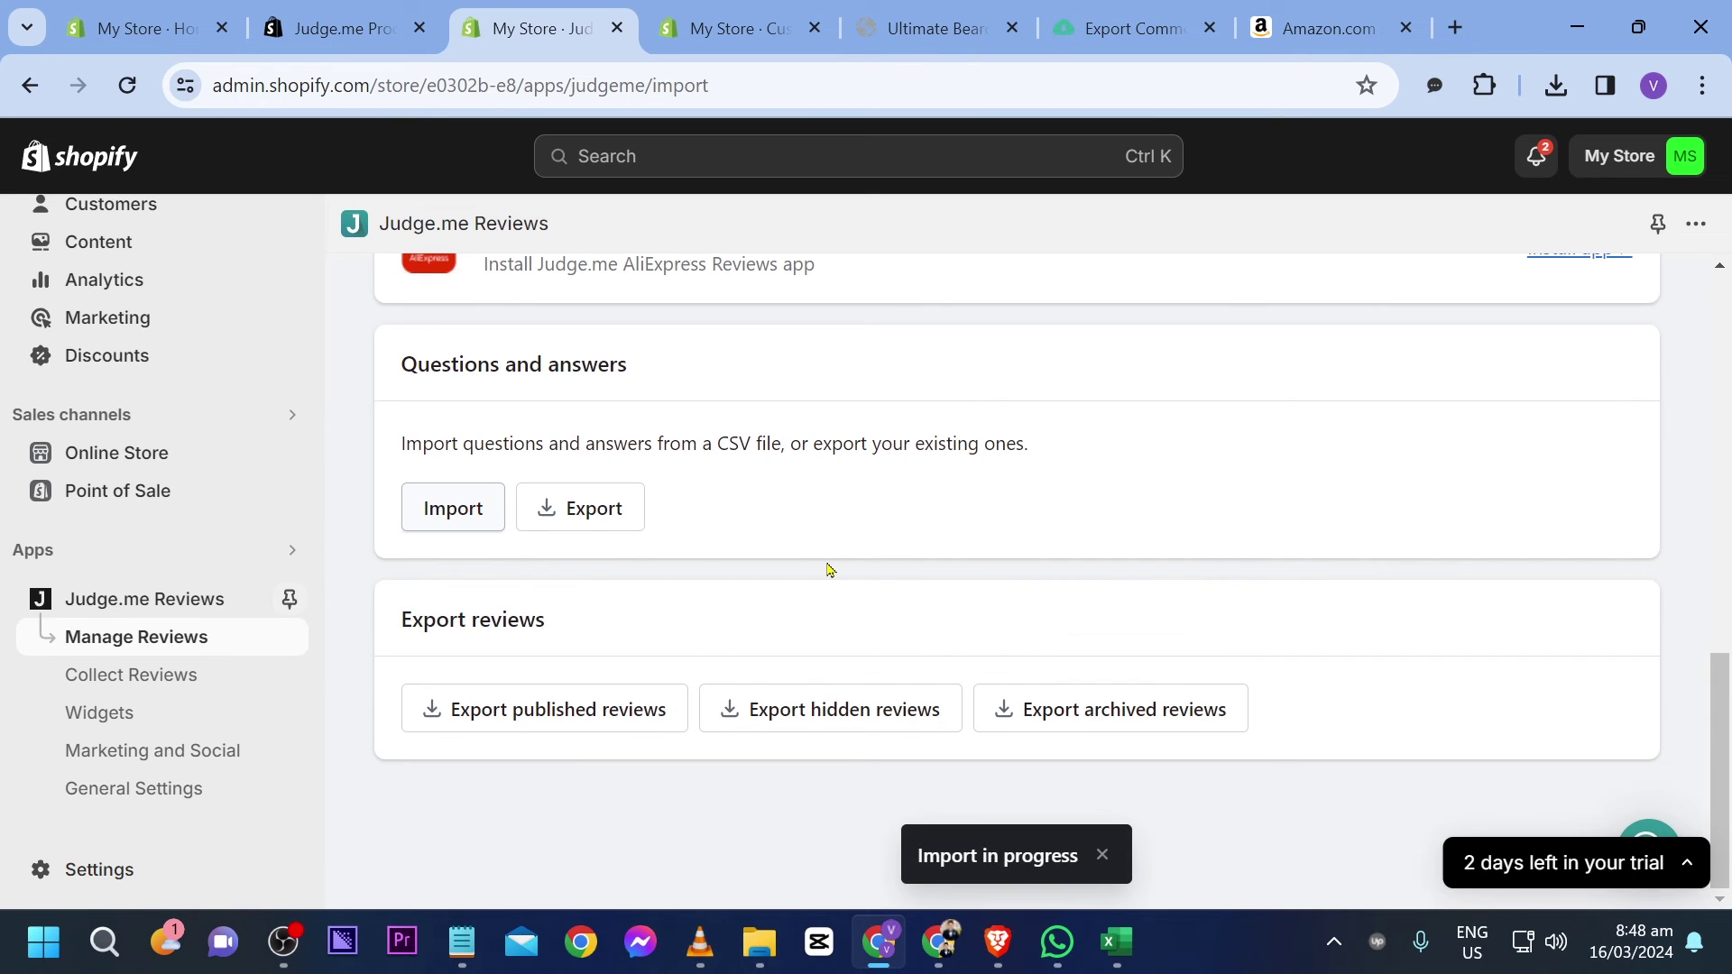
pyautogui.scroll(-3, 691, 563)
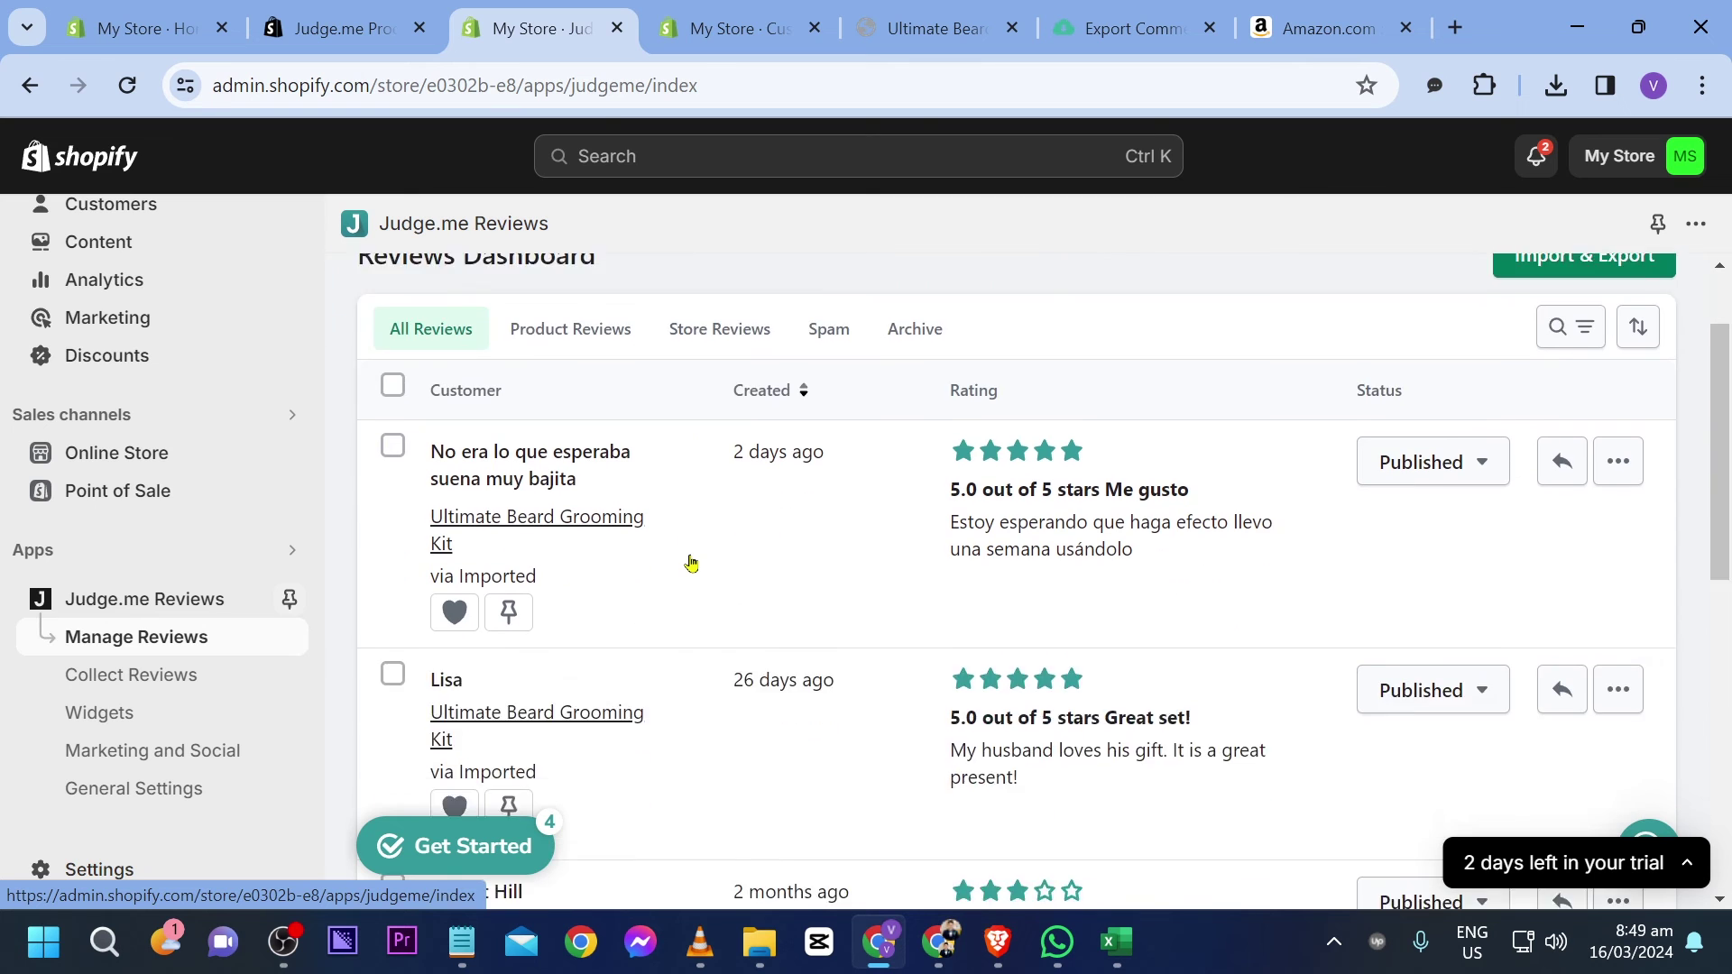
pyautogui.scroll(-3, 691, 563)
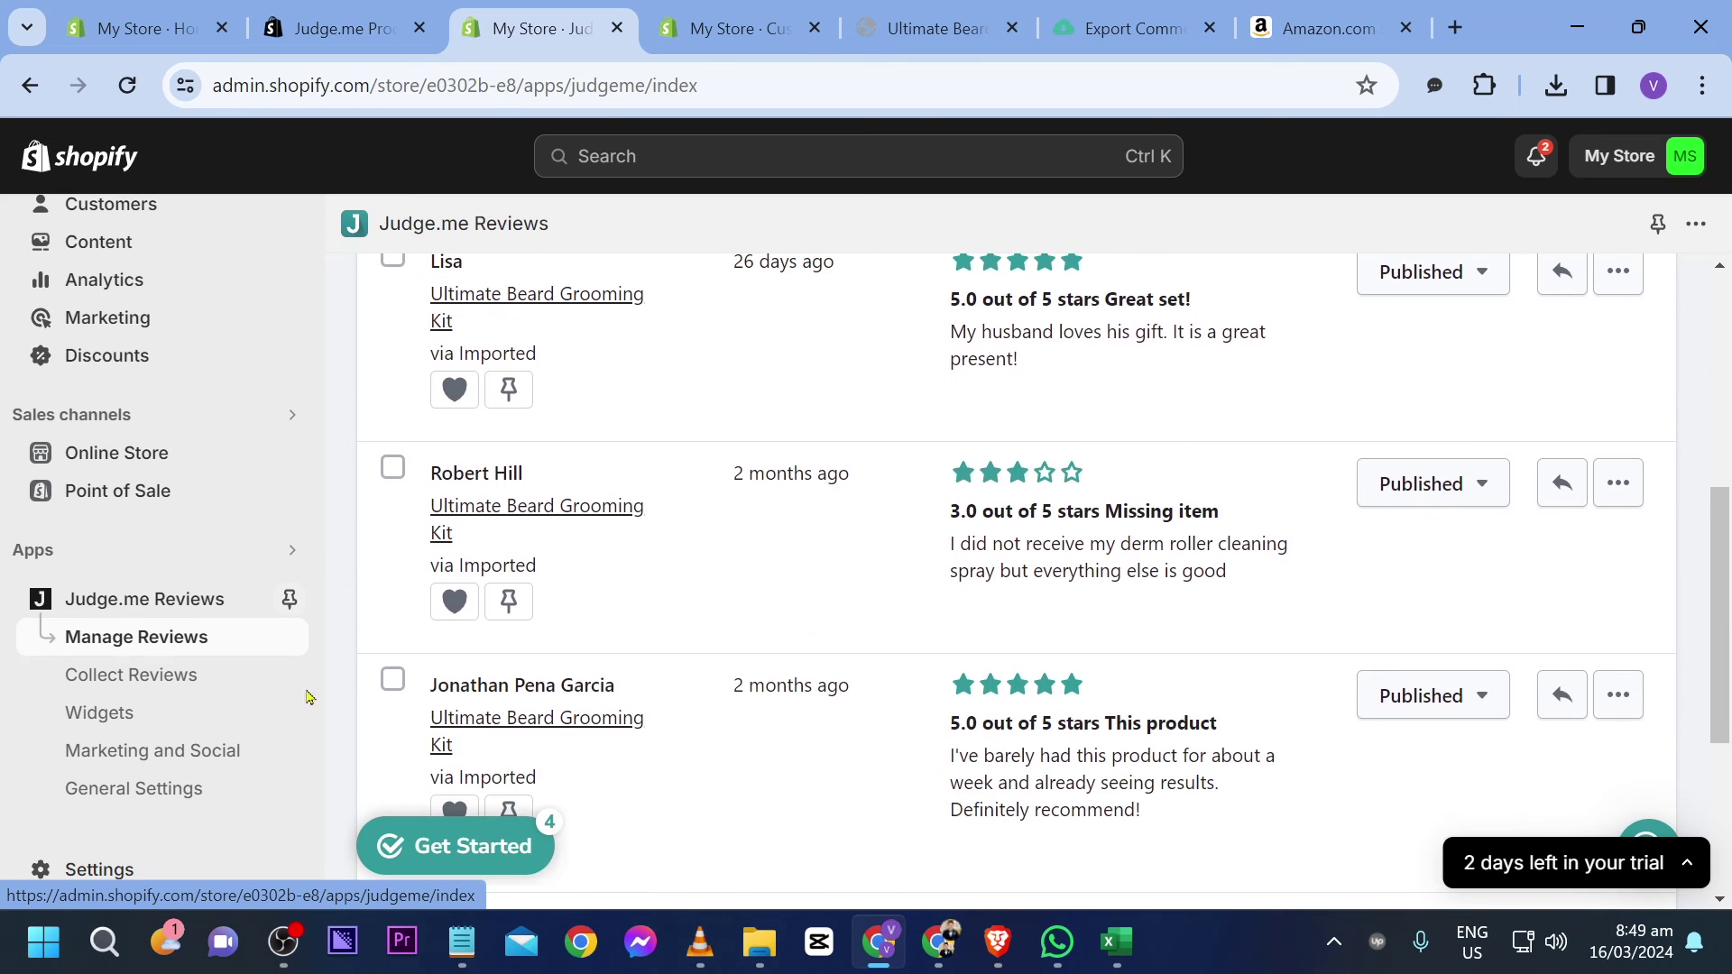
pyautogui.scroll(-4, 824, 565)
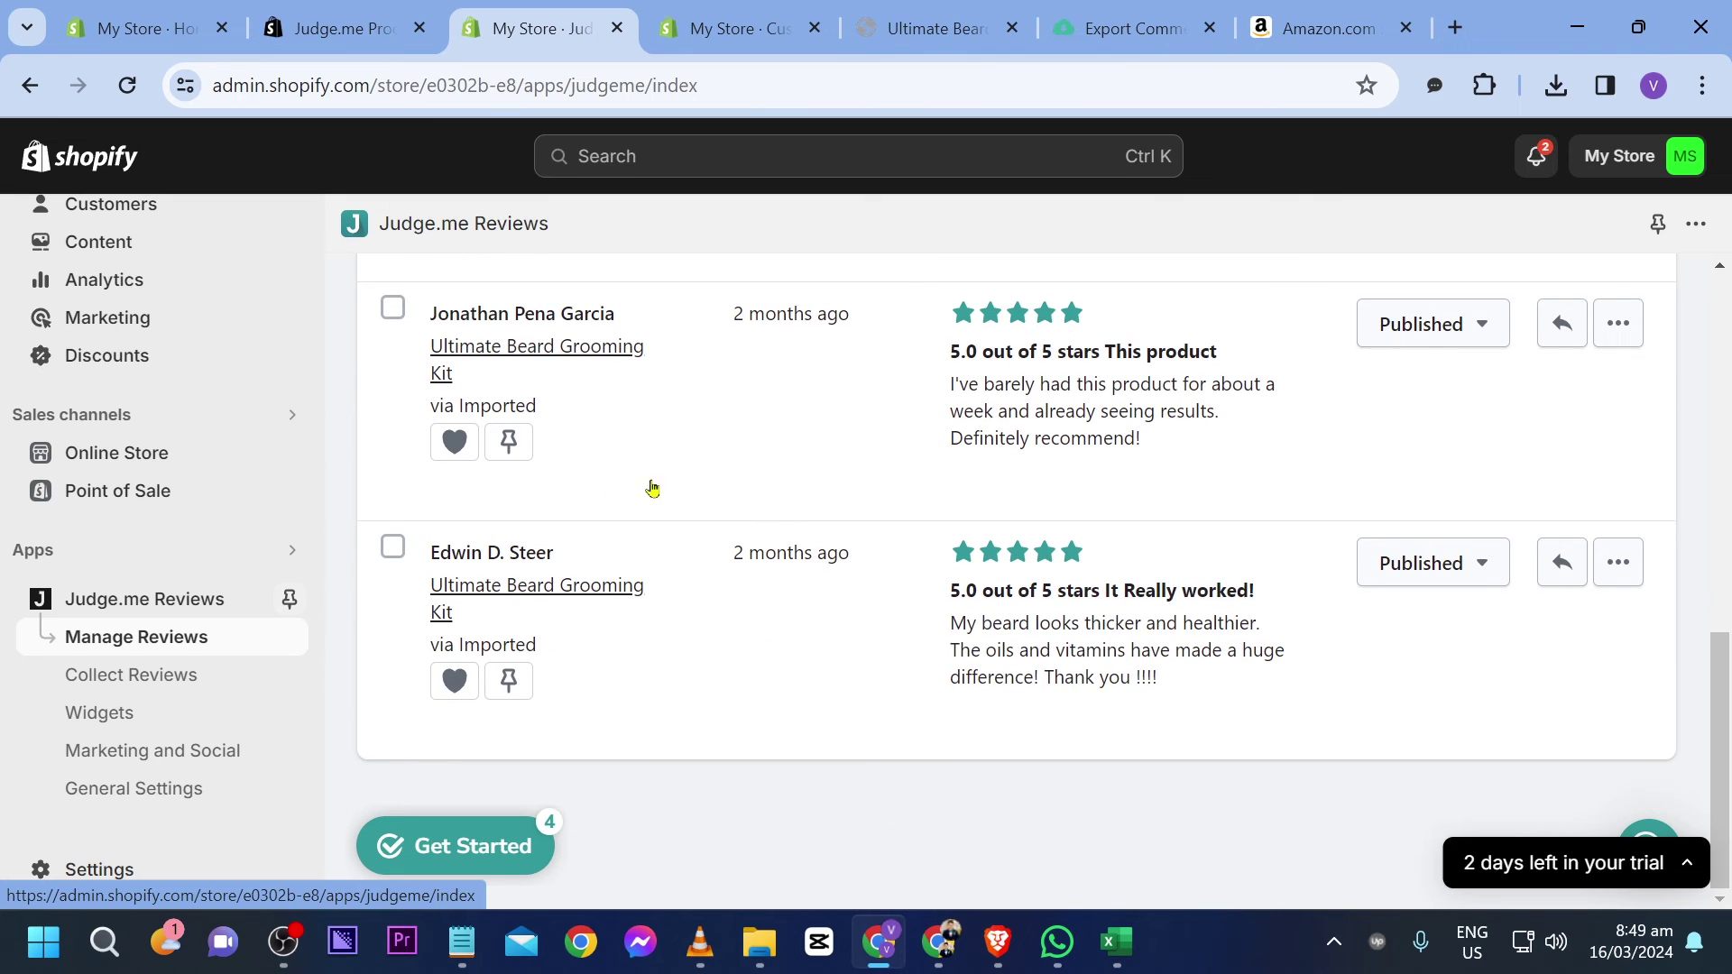
# Open the storefront's Ultimate Beard Grooming Kit page and highlight its 4.60 out of 5 rating.
pyautogui.click(290, 452)
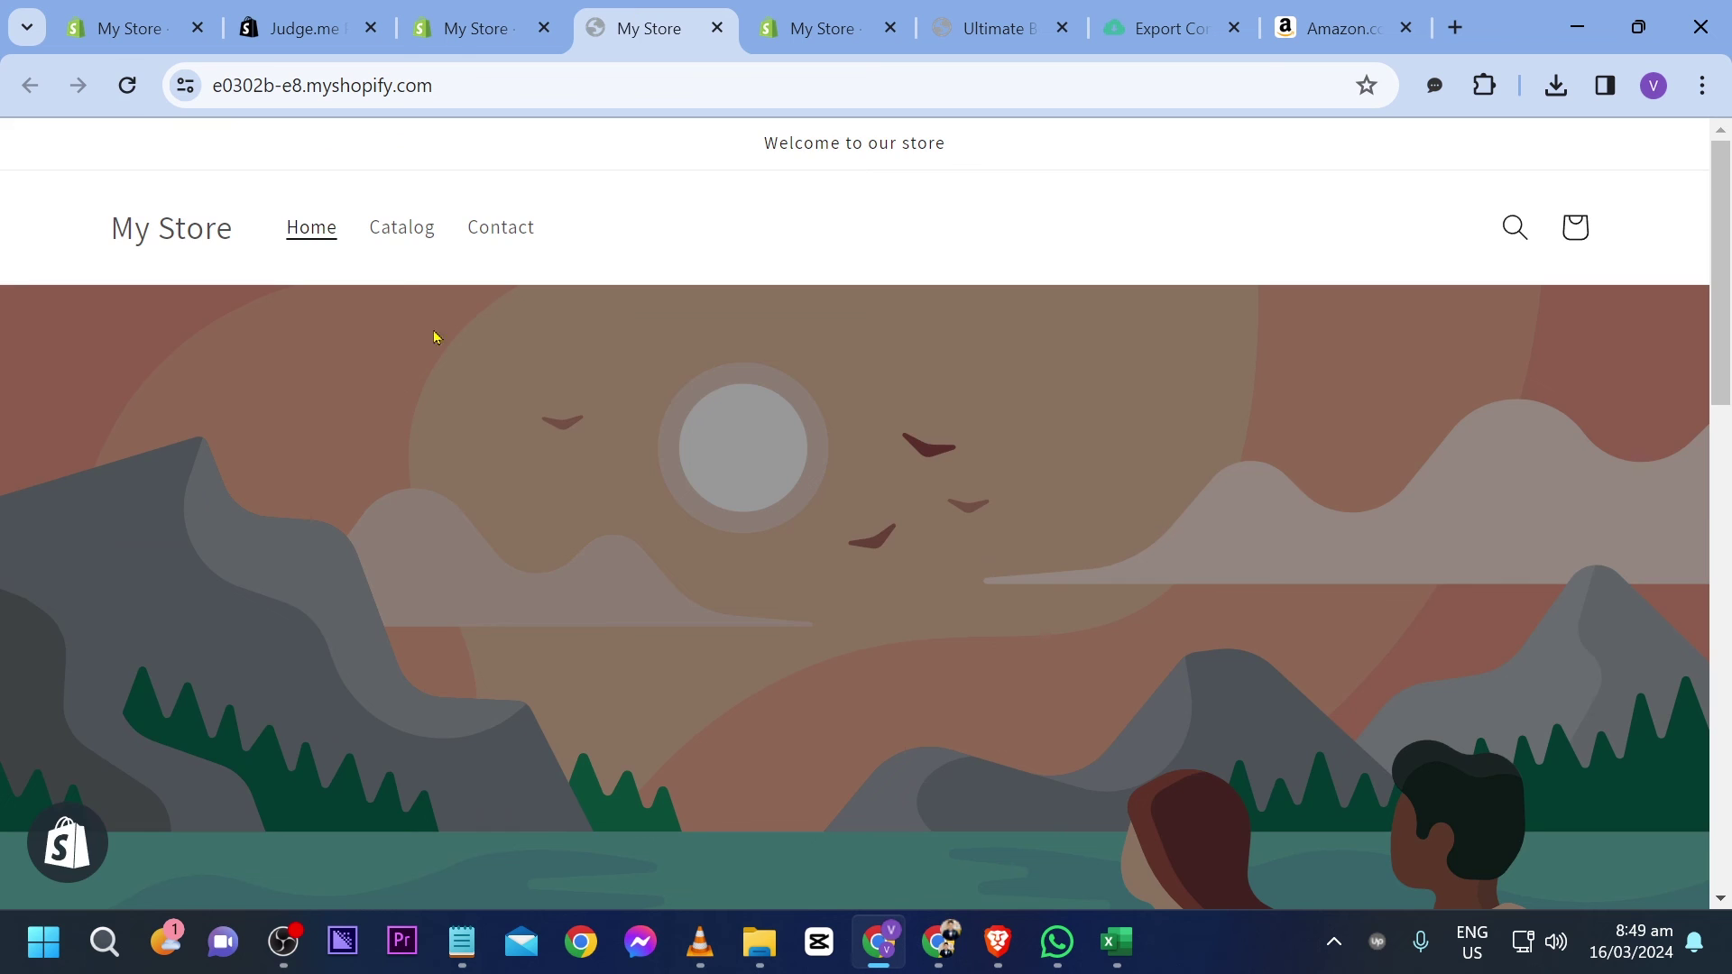
pyautogui.scroll(-15, 377, 388)
pyautogui.scroll(3, 377, 388)
pyautogui.click(378, 388)
pyautogui.scroll(-10, 812, 337)
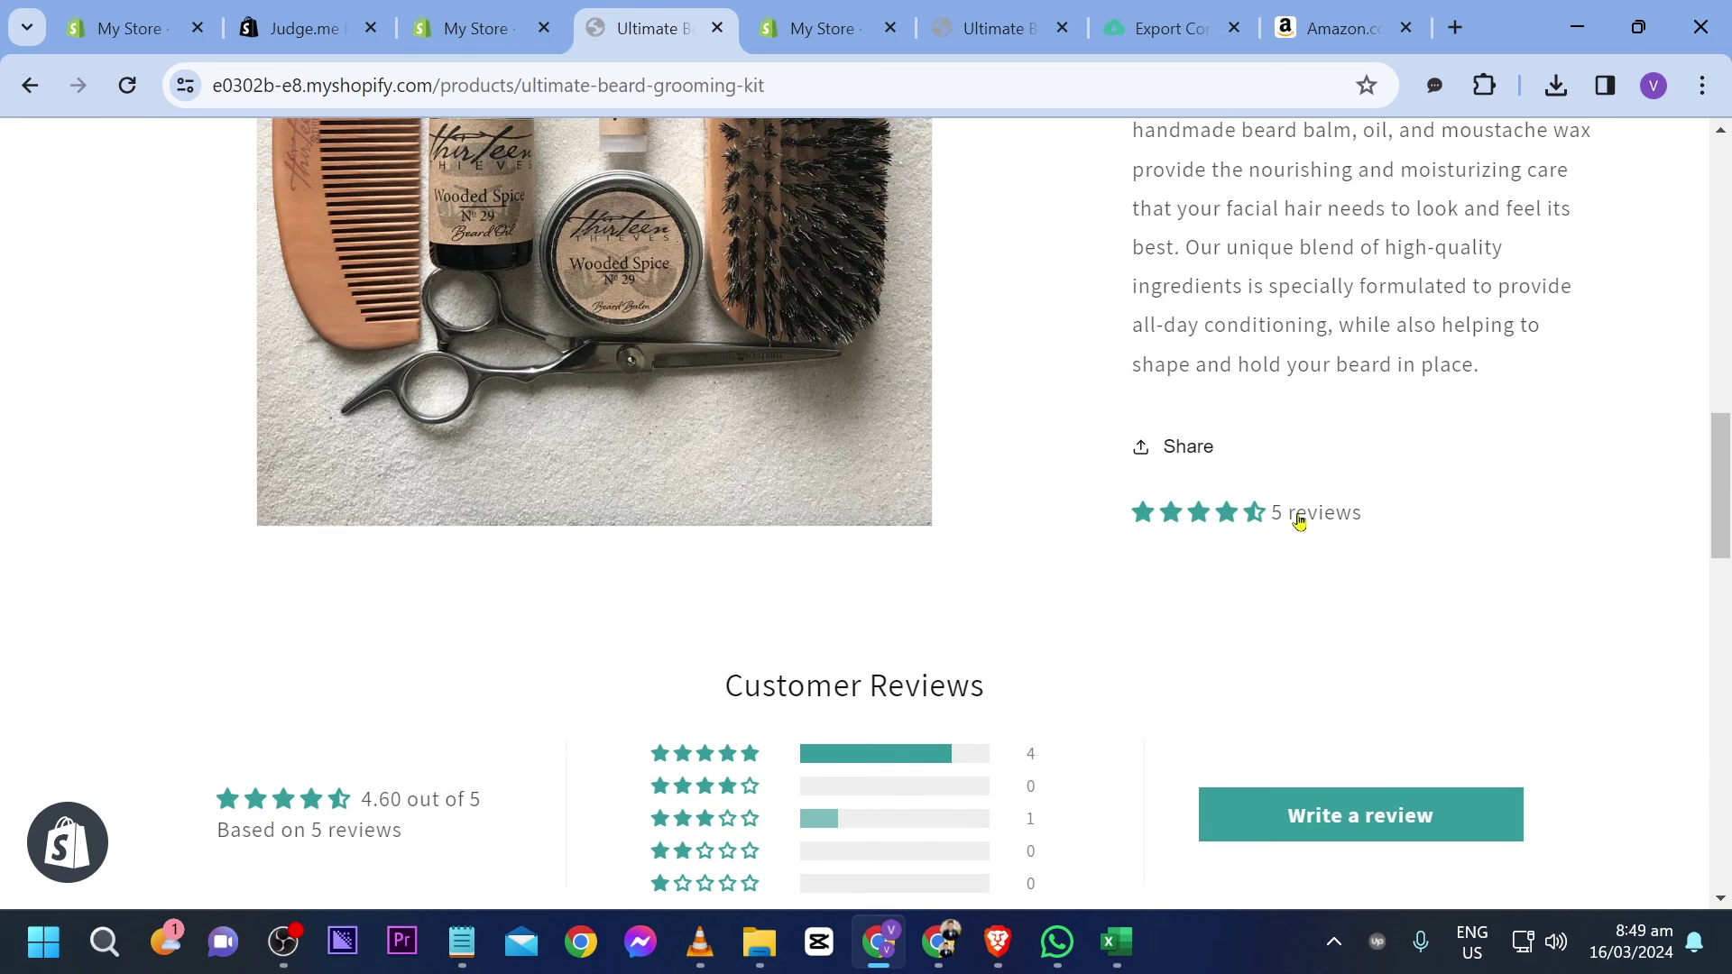
pyautogui.click(1164, 511)
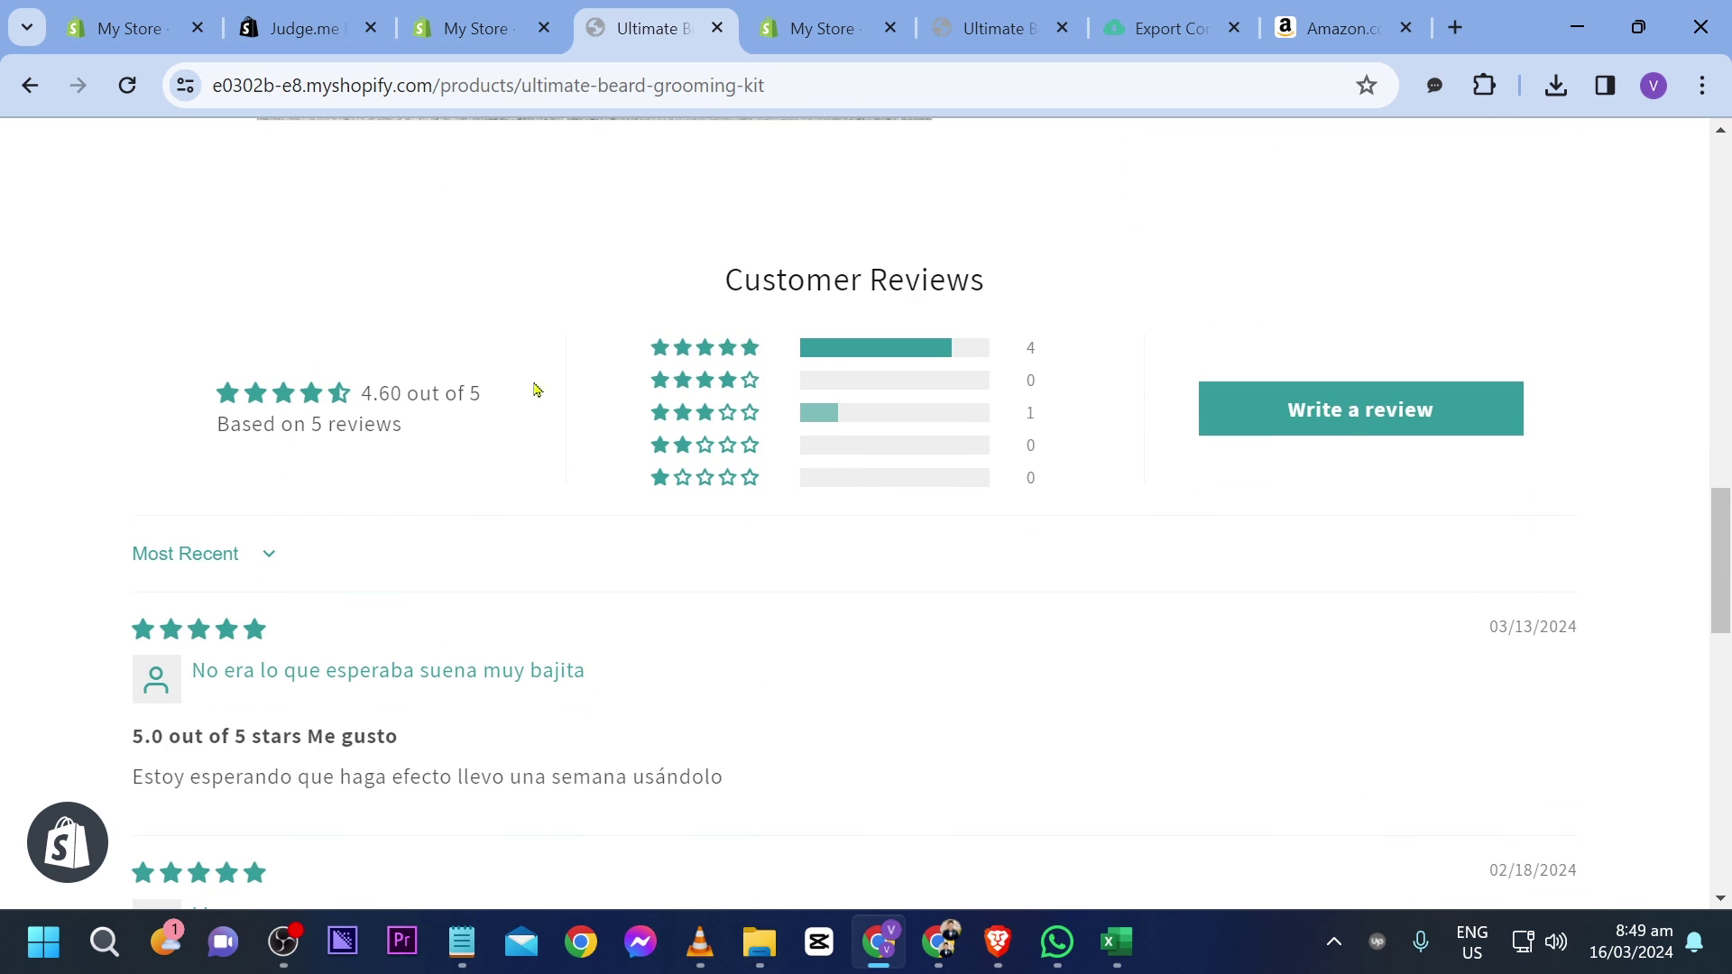
pyautogui.moveTo(402, 447); pyautogui.dragTo(203, 408)
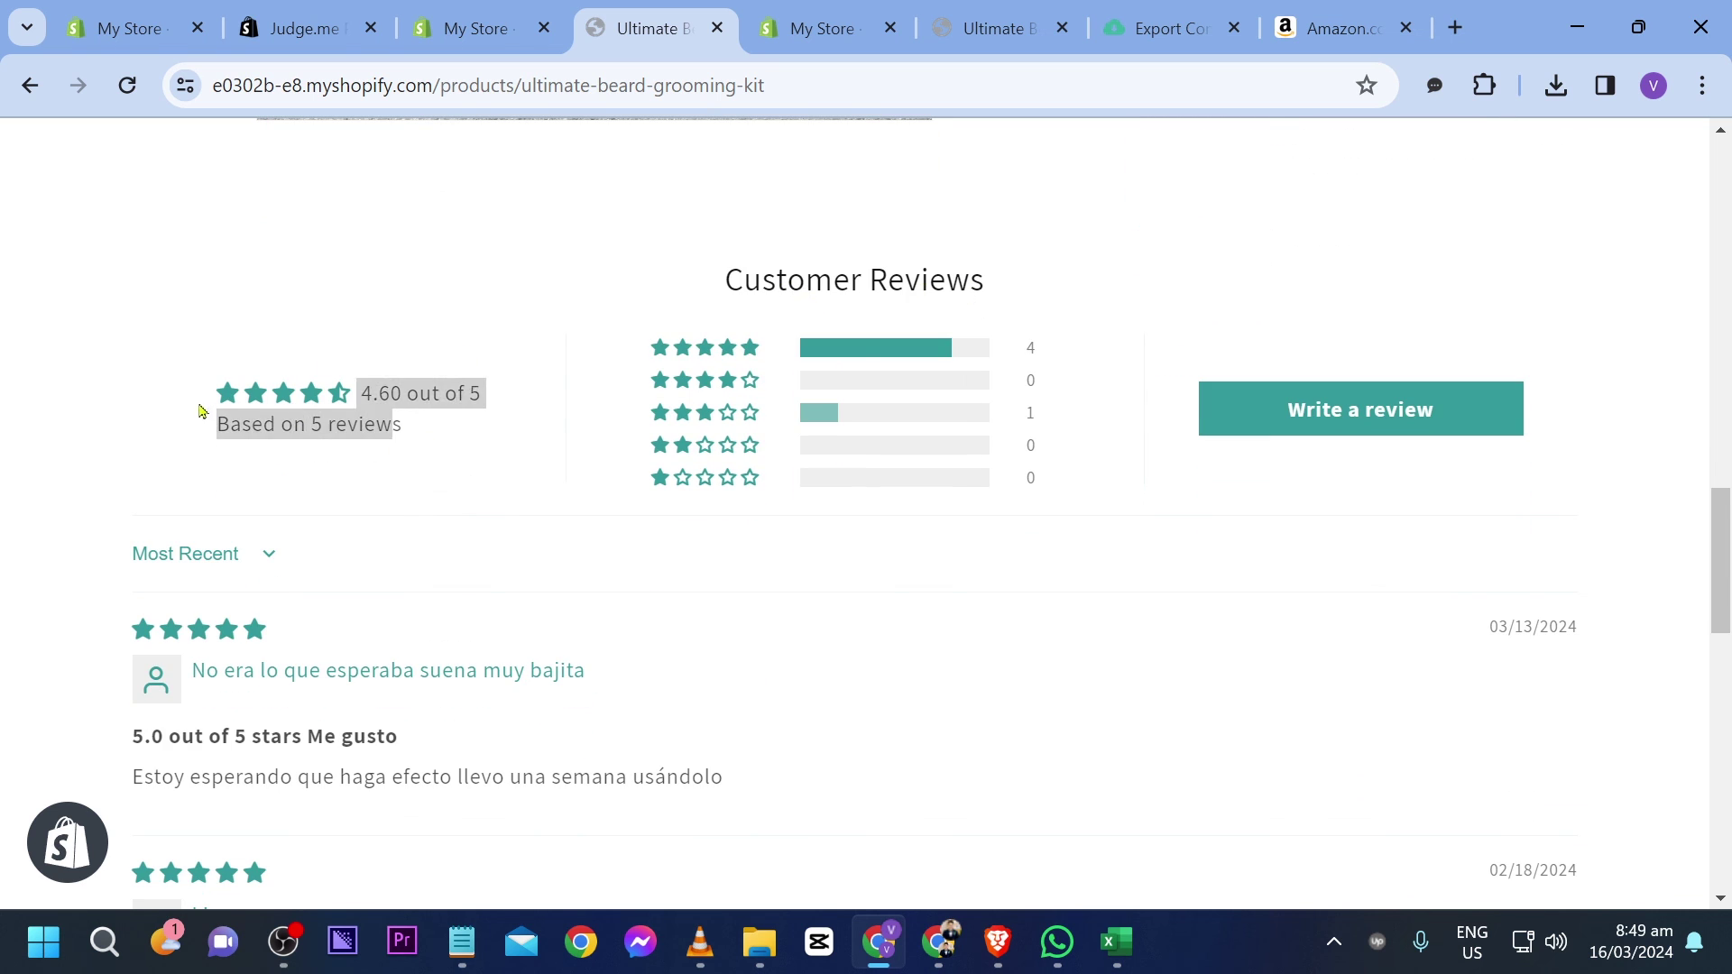
pyautogui.click(135, 423)
# Scroll through the beard kit's customer reviews, highlighting part of one review's text.
pyautogui.scroll(-10, 135, 422)
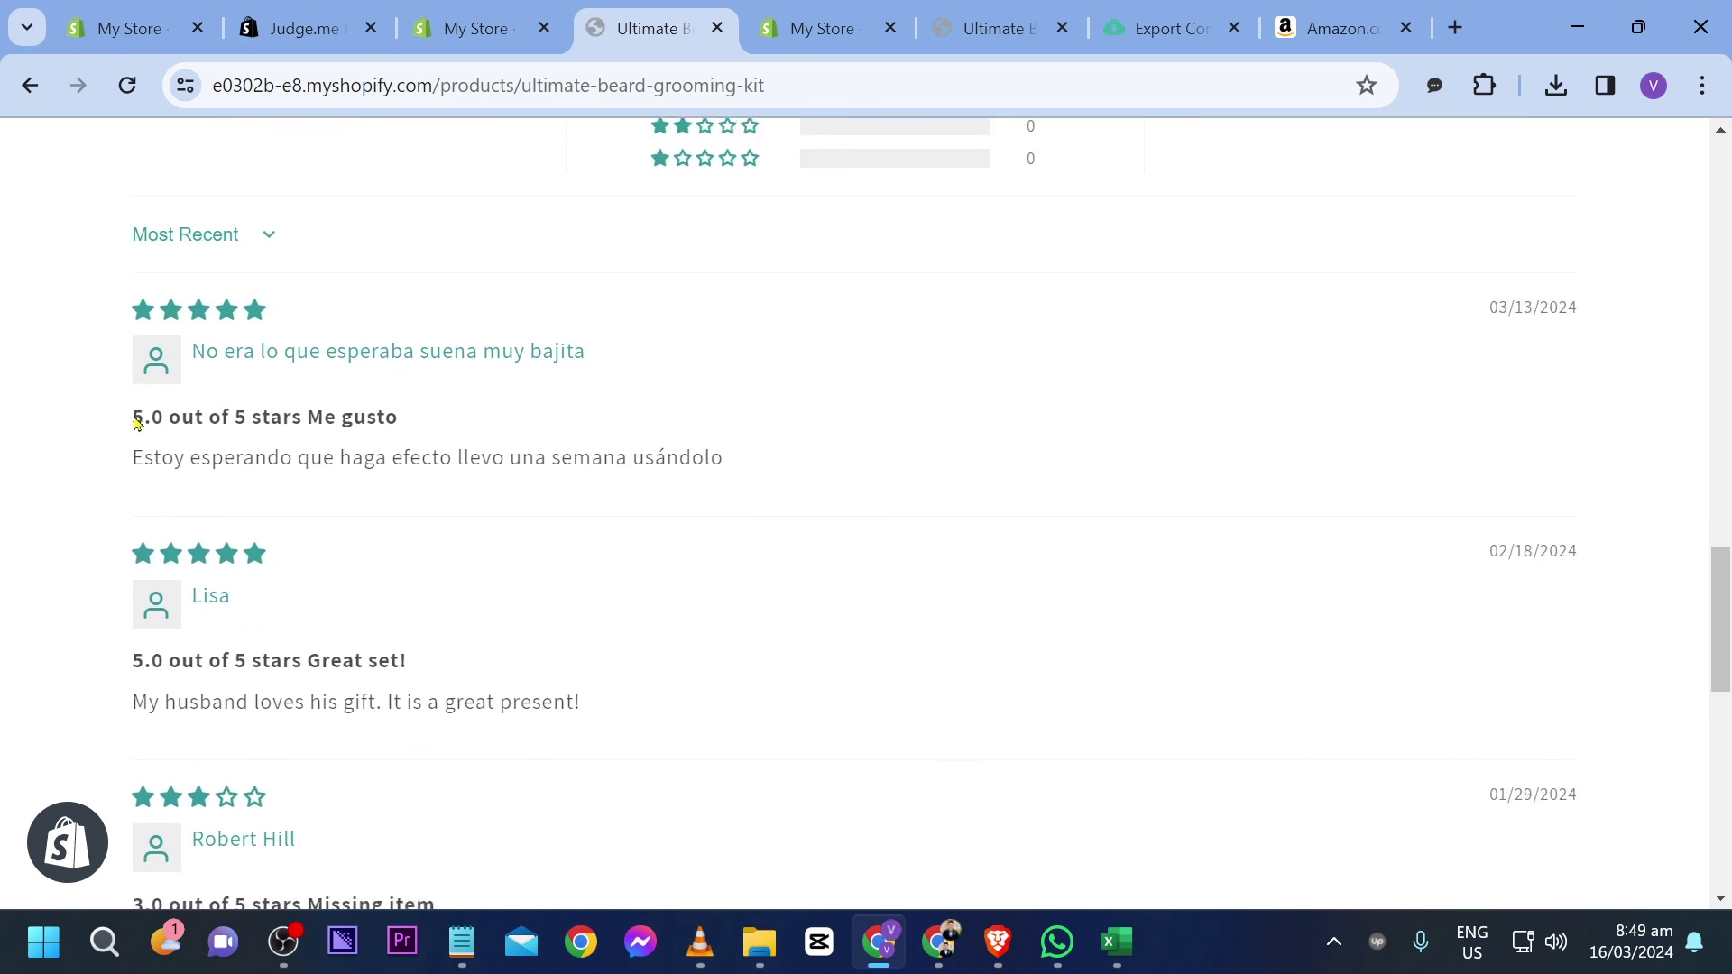
pyautogui.scroll(-1, 330, 353)
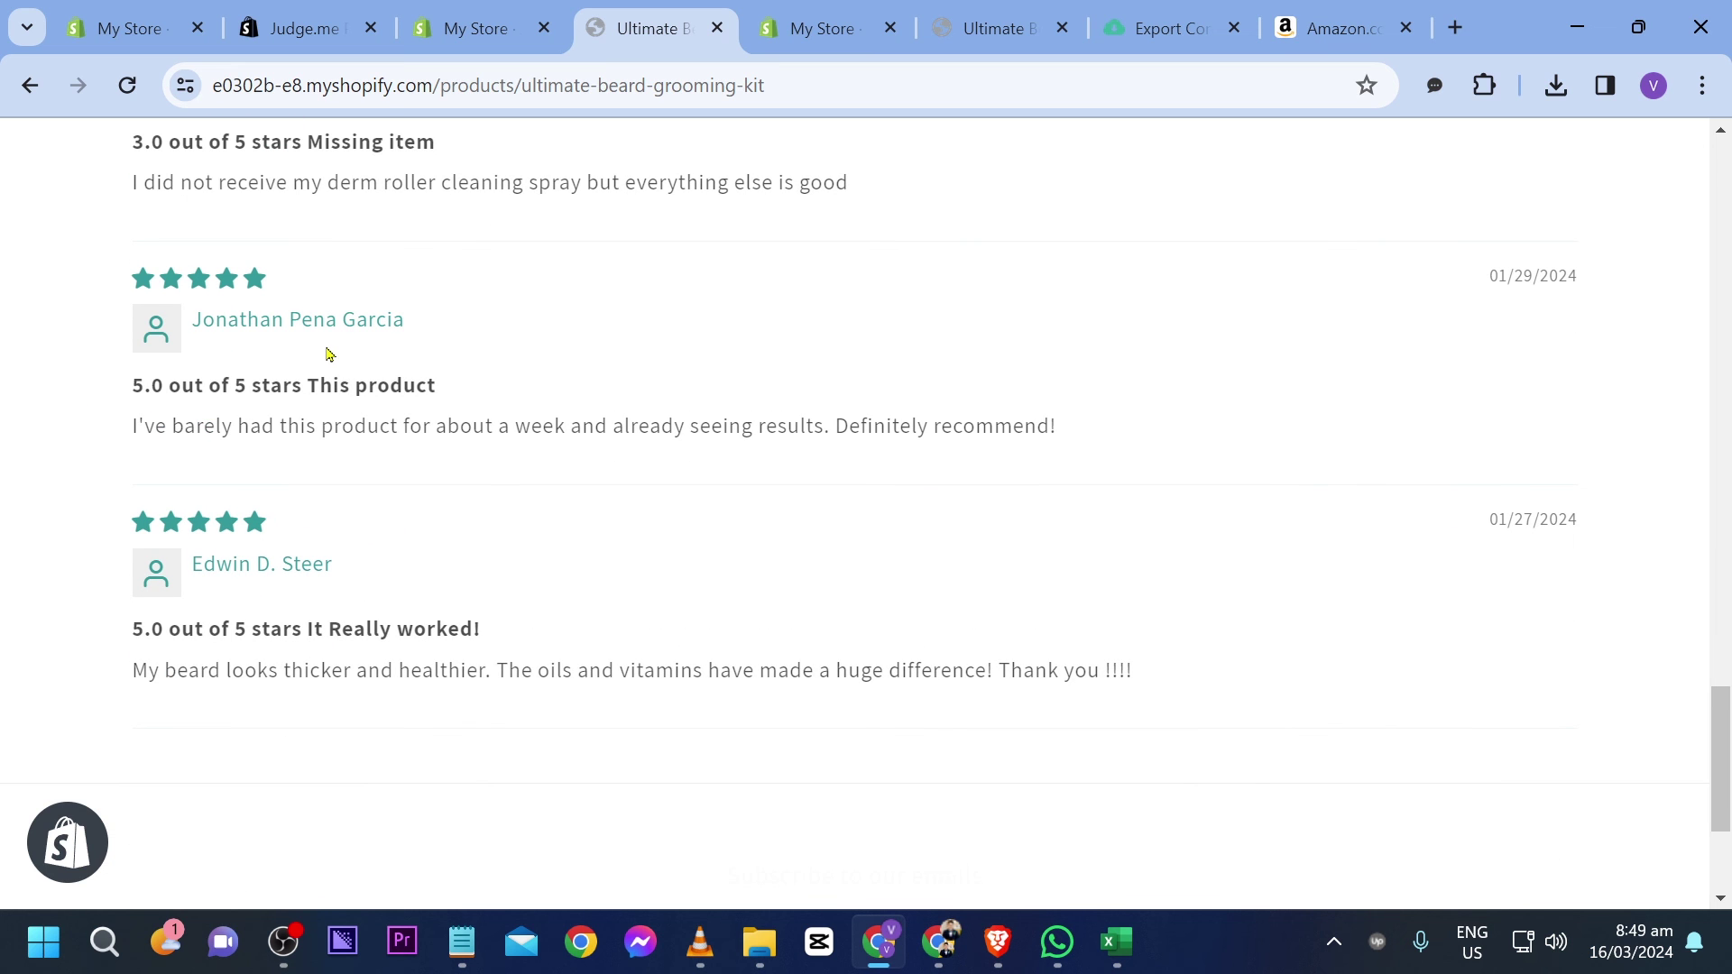
pyautogui.moveTo(298, 679); pyautogui.dragTo(538, 681)
pyautogui.click(727, 680)
pyautogui.scroll(6, 570, 697)
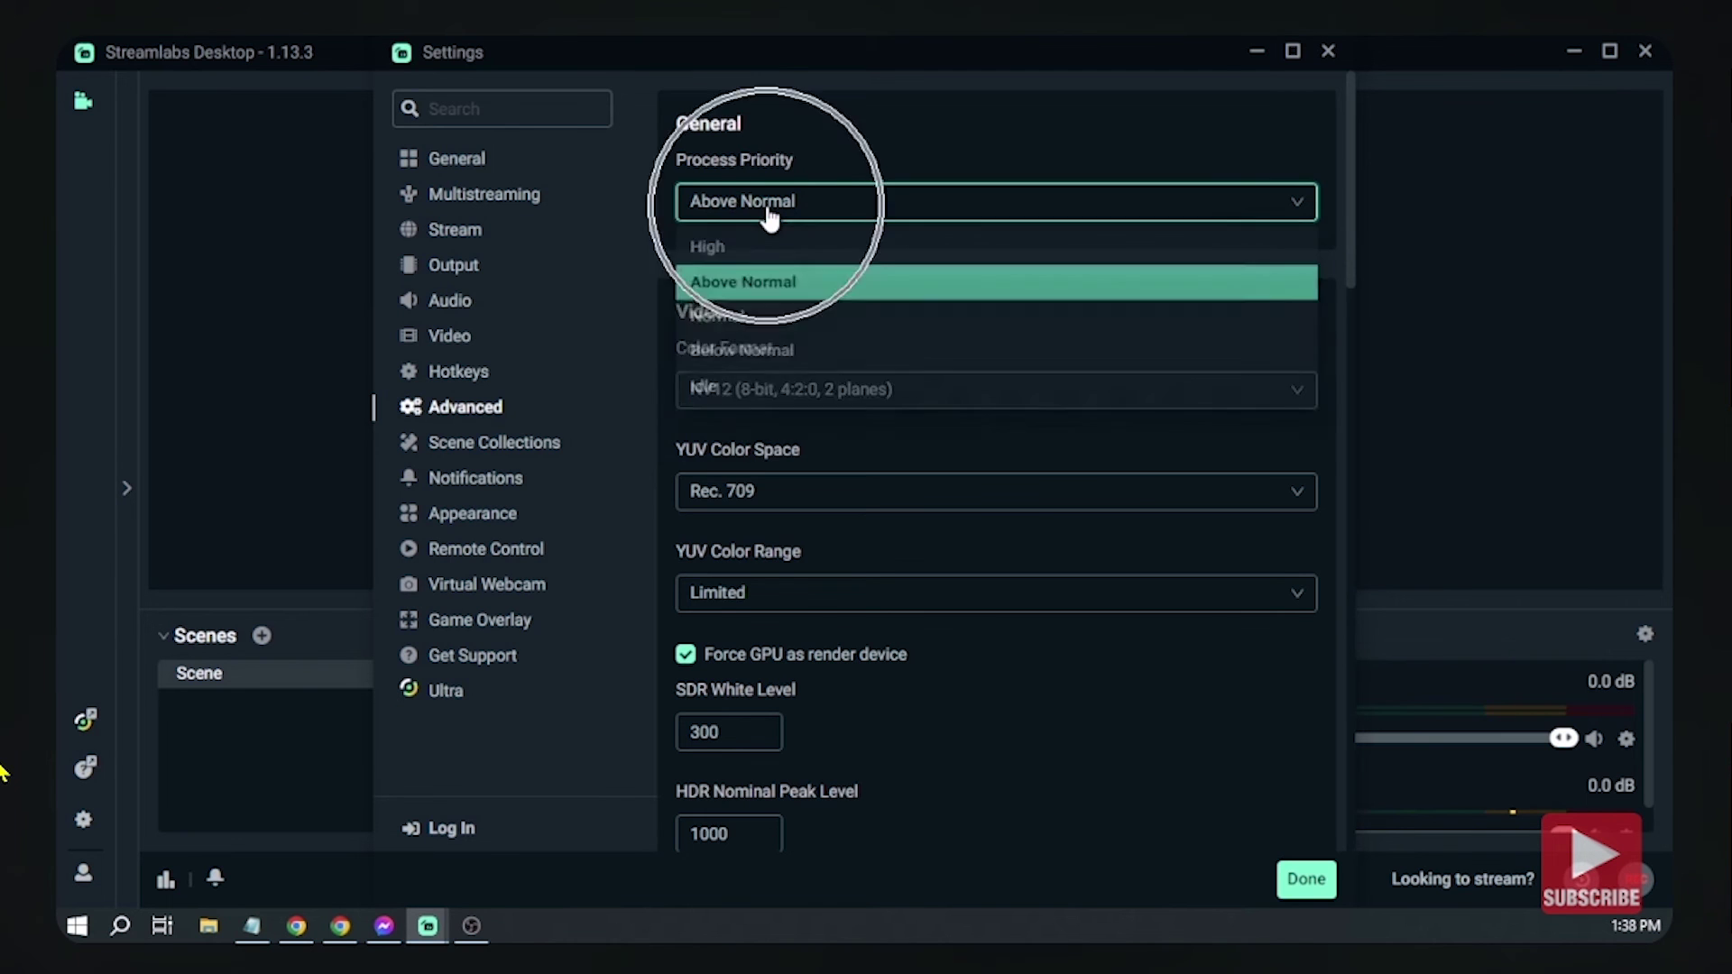
pyautogui.scroll(-5, 3, 772)
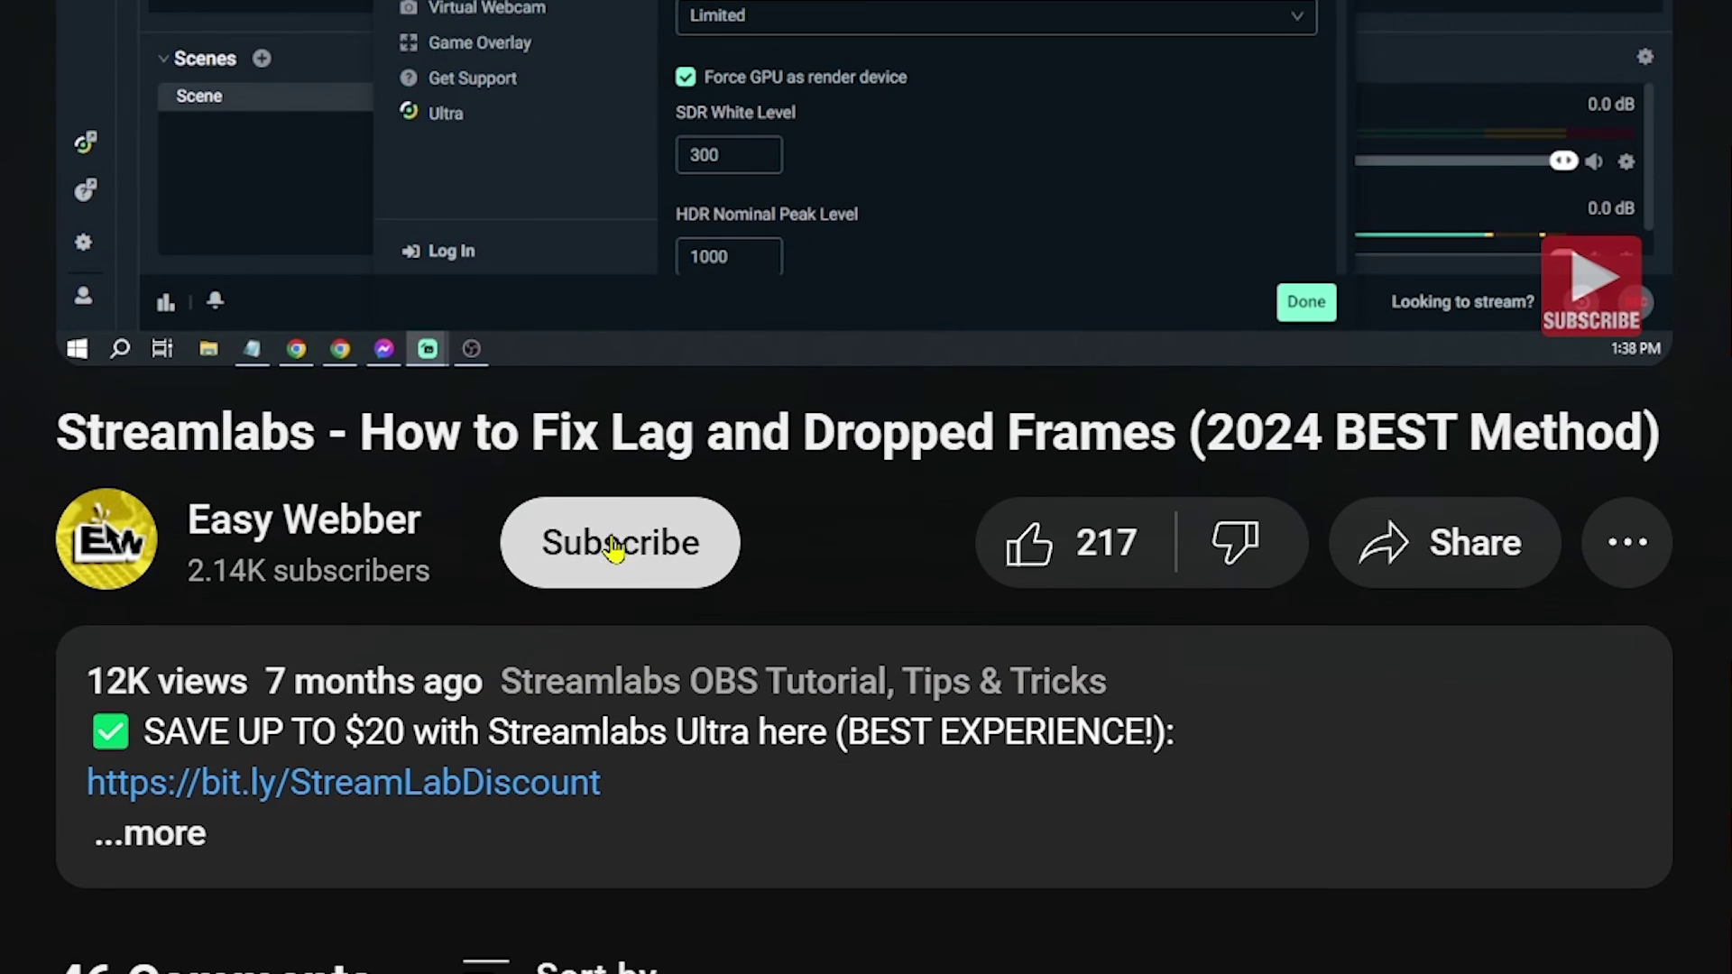
# Subscribe to the video's channel with all notifications on and like the video.
pyautogui.click(619, 542)
pyautogui.click(794, 545)
pyautogui.click(755, 648)
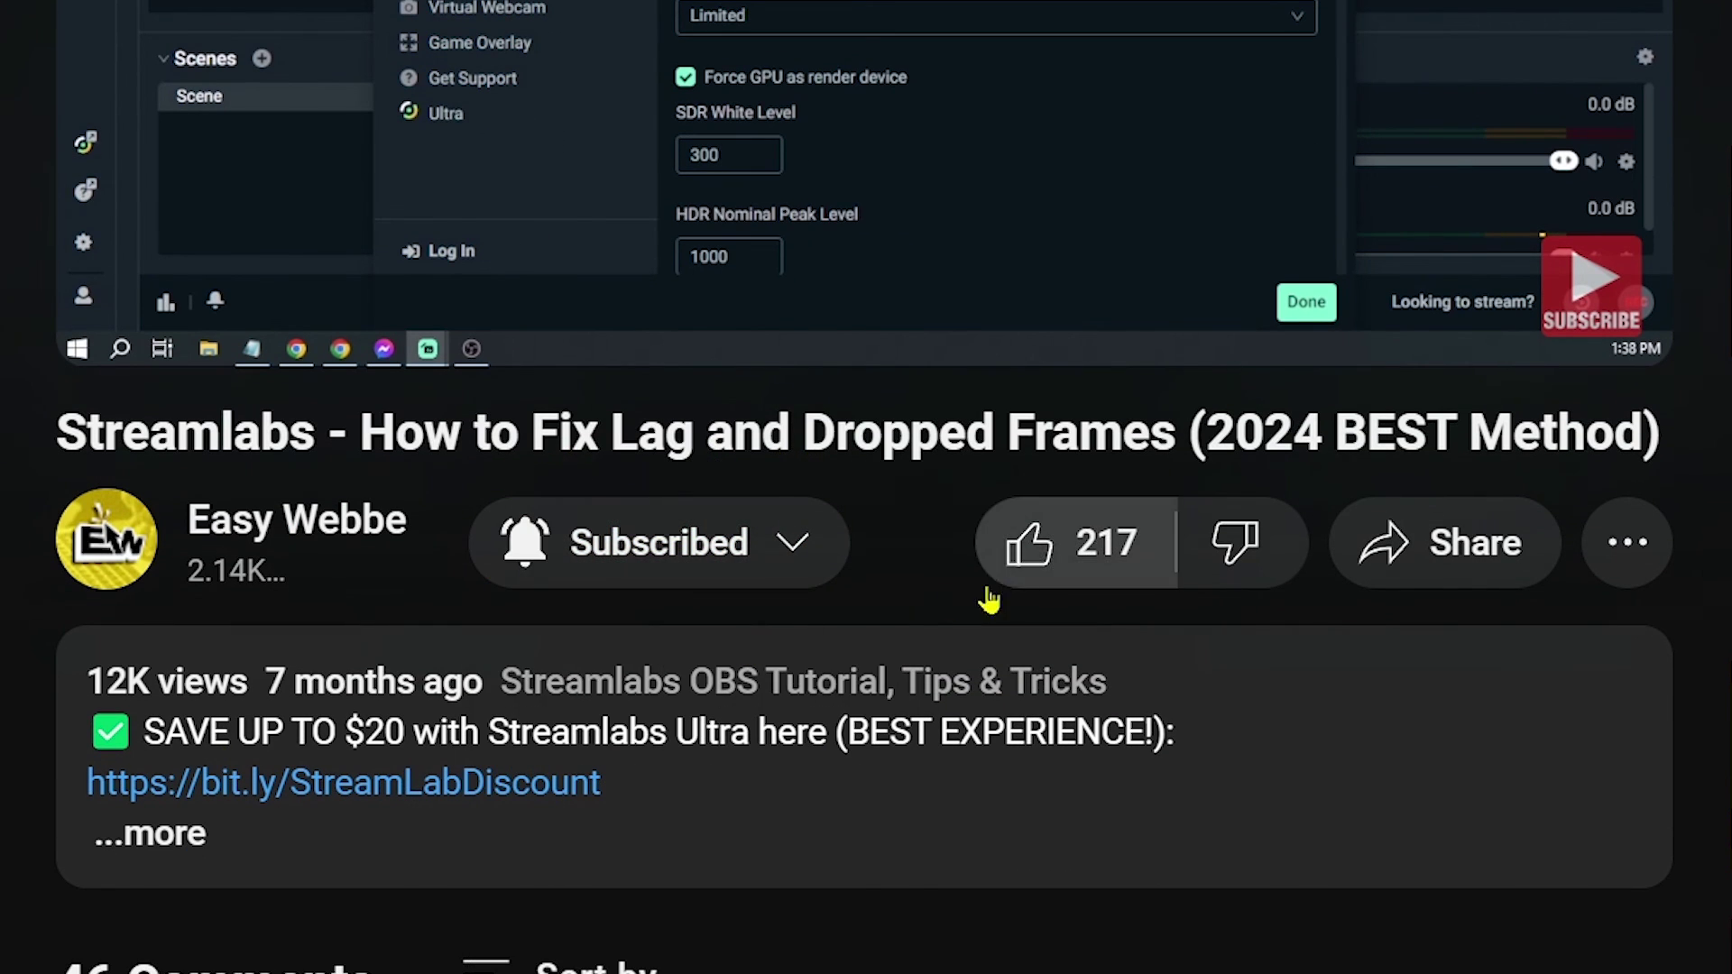